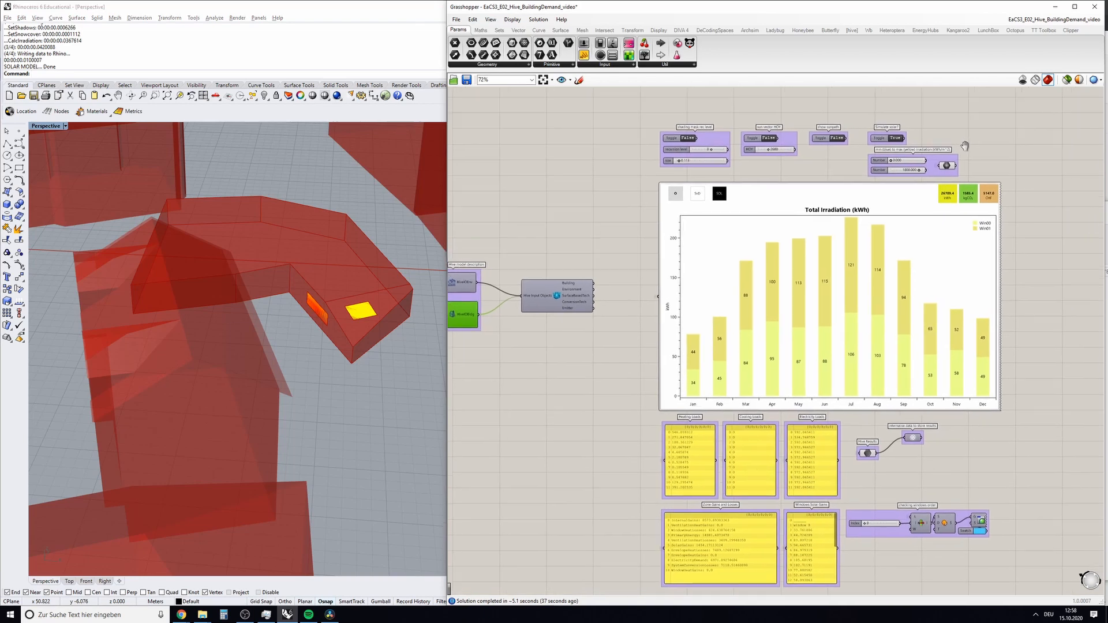
# Switch the "Simulate solar?" toggle to False
pyautogui.scroll(5, 901, 134)
pyautogui.scroll(1, 901, 134)
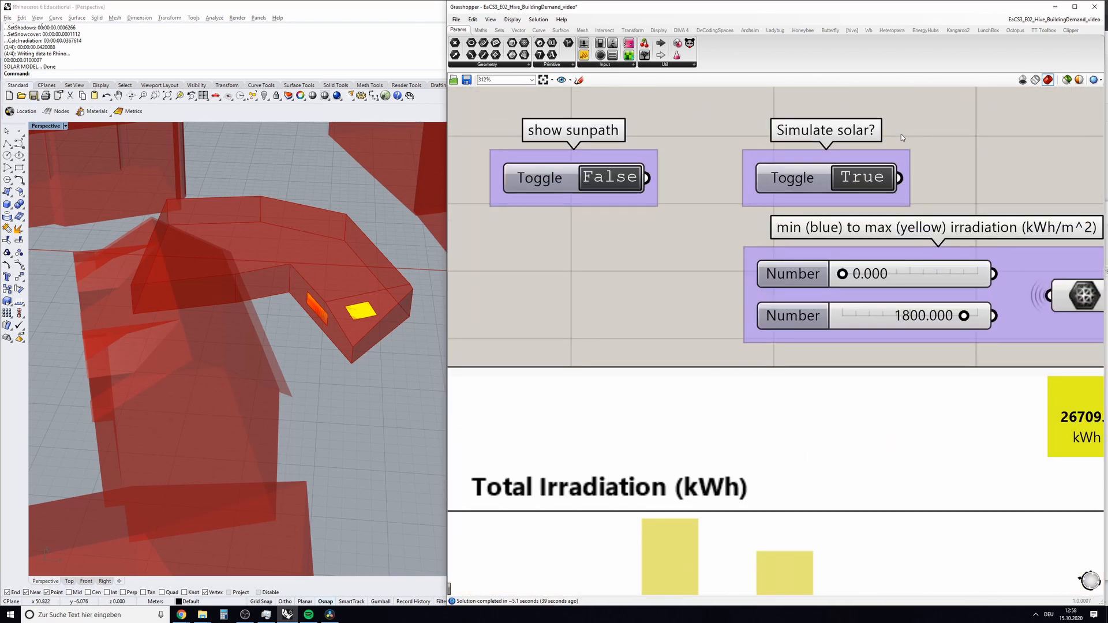
pyautogui.click(868, 179)
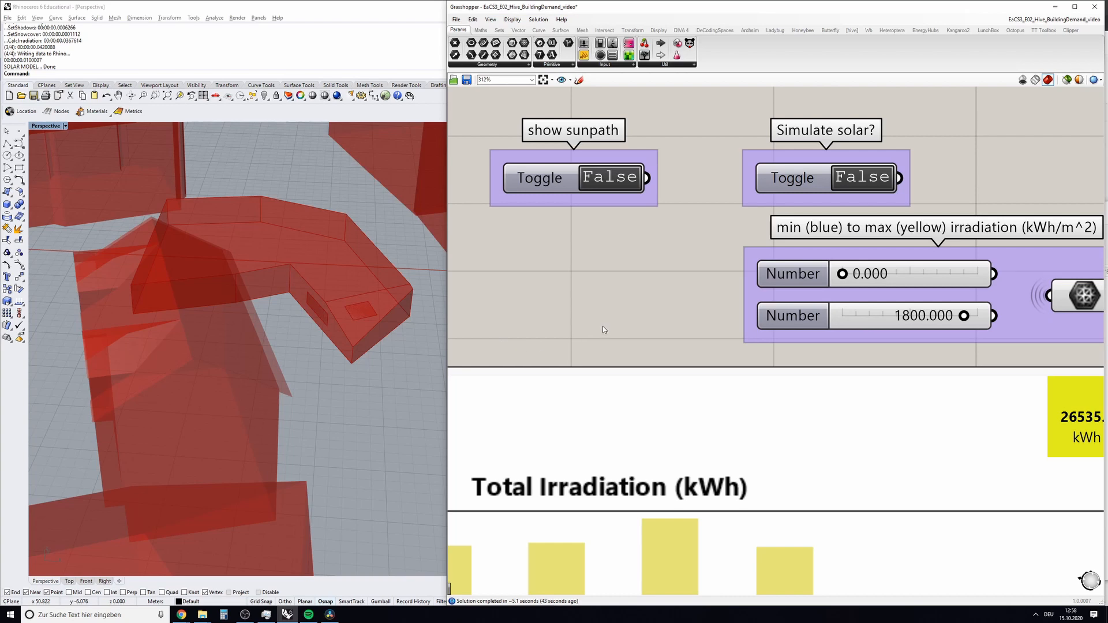
# Open the envelope settings of the HiveIOBldg component and place the building wizard beside the Rhino viewport
pyautogui.scroll(-6, 653, 290)
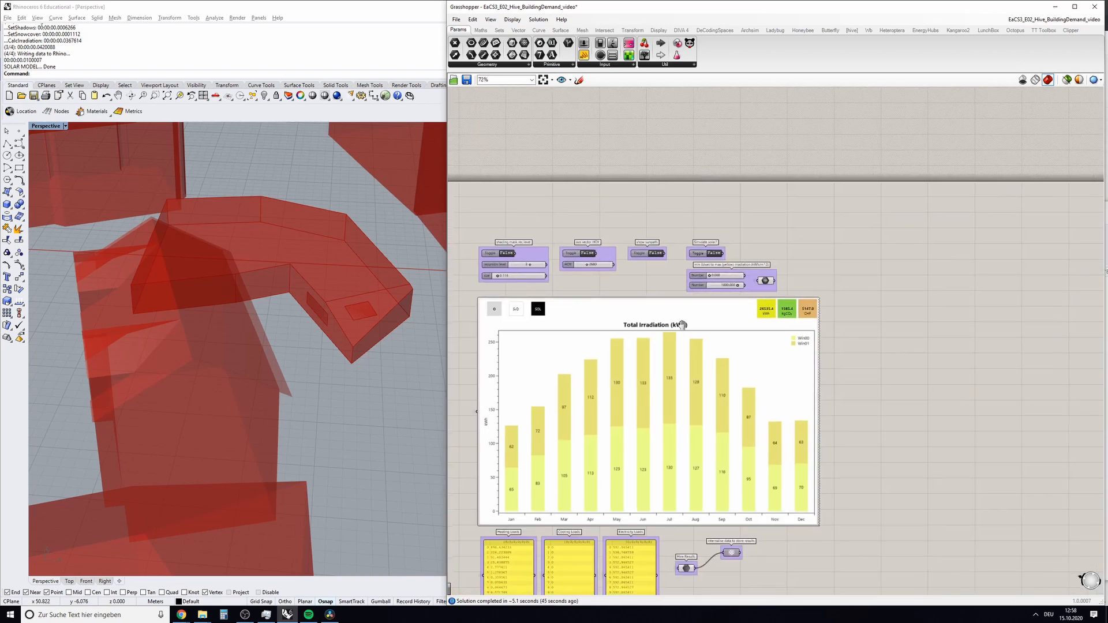
pyautogui.moveTo(682, 325); pyautogui.dragTo(776, 265, button='right')
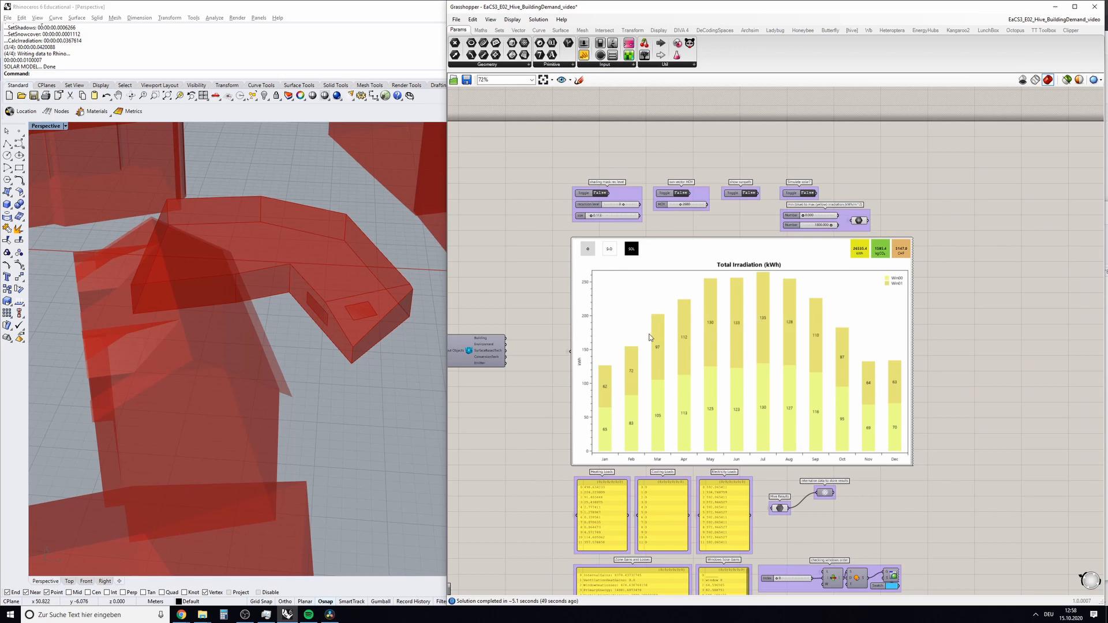
pyautogui.moveTo(495, 382); pyautogui.dragTo(703, 328, button='right')
pyautogui.scroll(4, 563, 331)
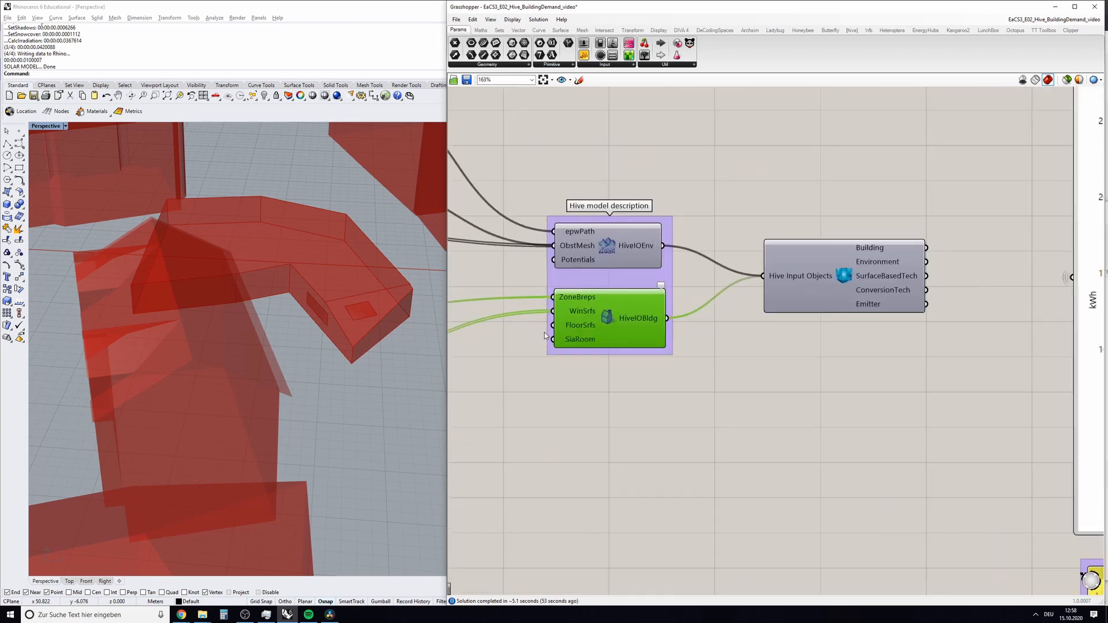
pyautogui.doubleClick(609, 319)
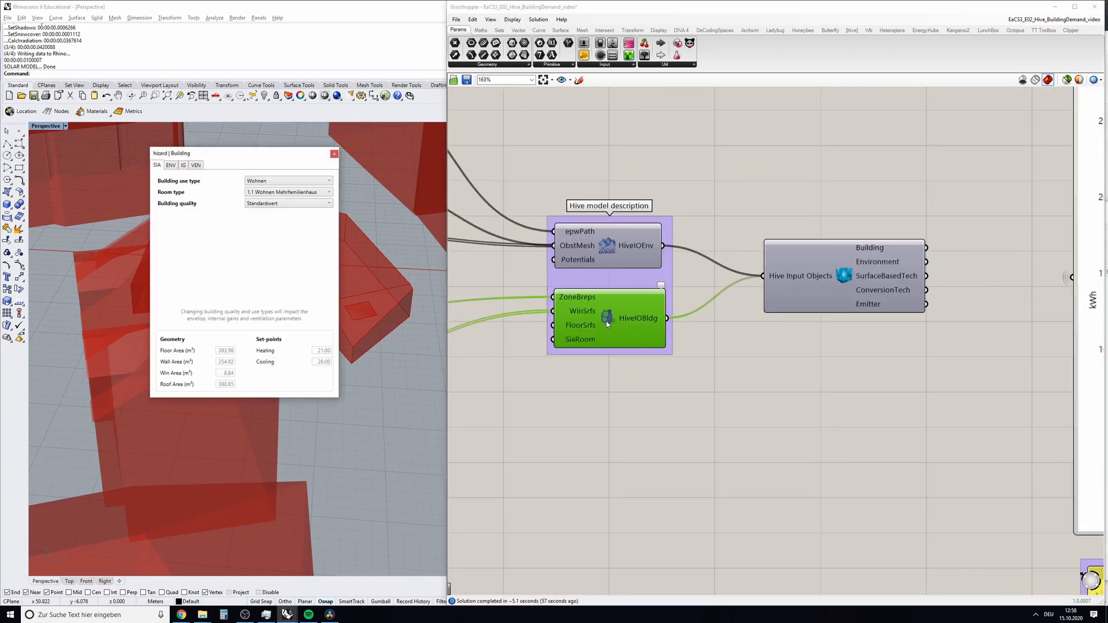
pyautogui.moveTo(205, 153); pyautogui.dragTo(605, 146)
pyautogui.click(570, 159)
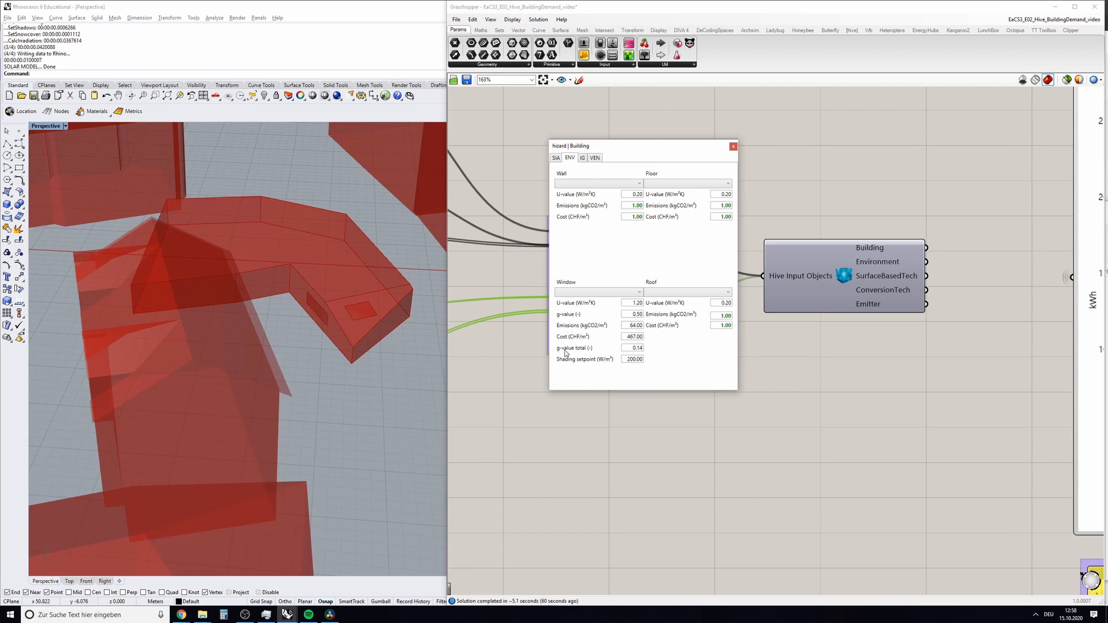
# Set the window's total g-value to 0.10 in the envelope settings and close the building wizard
pyautogui.doubleClick(635, 359)
pyautogui.doubleClick(638, 348)
pyautogui.click(630, 359)
pyautogui.doubleClick(640, 348)
pyautogui.doubleClick(639, 349)
pyautogui.press('Return')
pyautogui.click(733, 147)
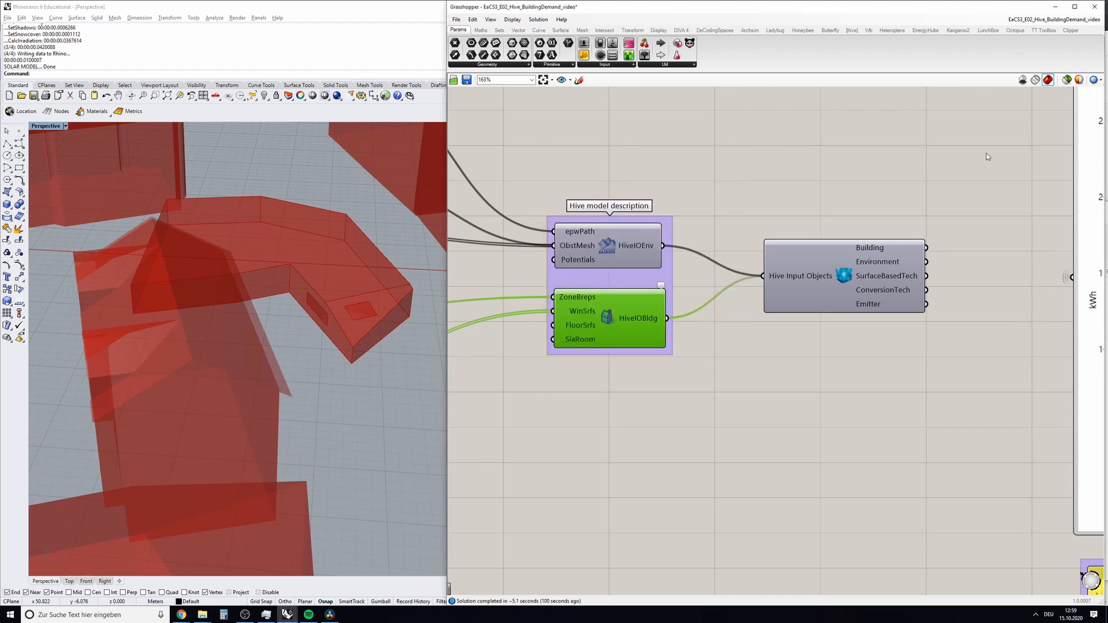
# Reopen the HiveIOBldg envelope settings, change the window's shading setpoint and close the wizard
pyautogui.moveTo(974, 158); pyautogui.dragTo(687, 190, button='right')
pyautogui.scroll(-3, 710, 194)
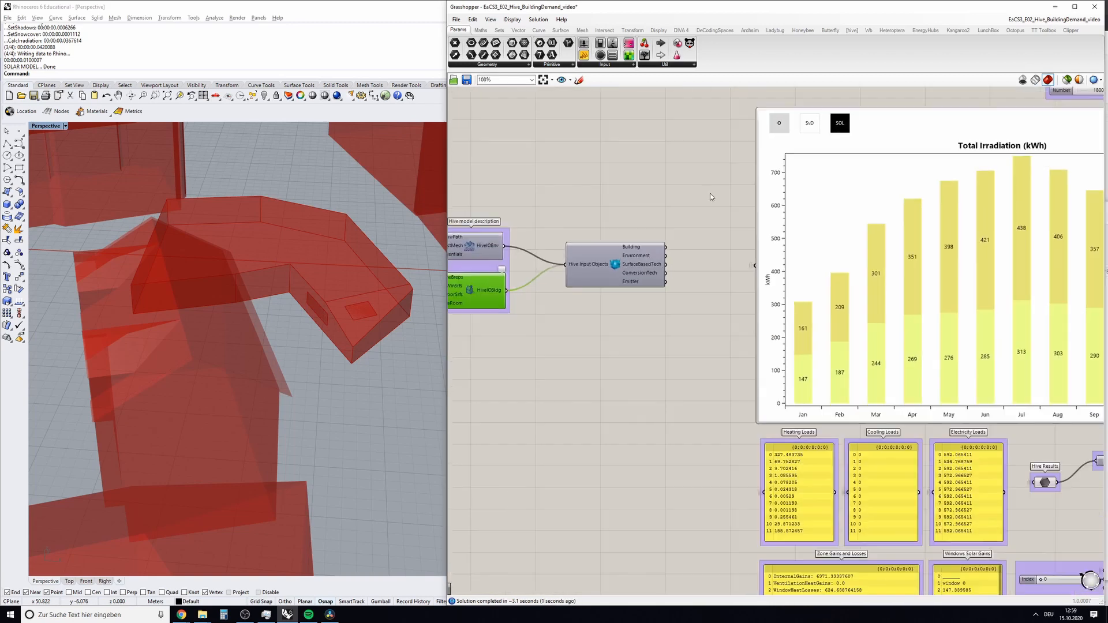
pyautogui.scroll(-1, 733, 225)
pyautogui.moveTo(850, 235); pyautogui.dragTo(802, 227, button='right')
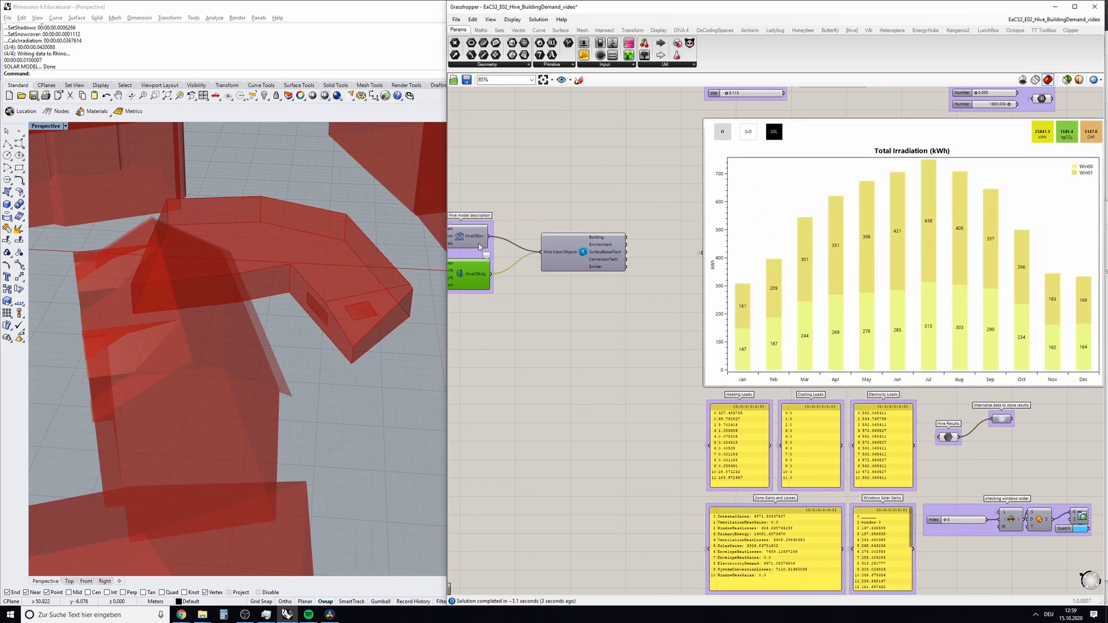
pyautogui.moveTo(975, 213); pyautogui.dragTo(961, 214, button='right')
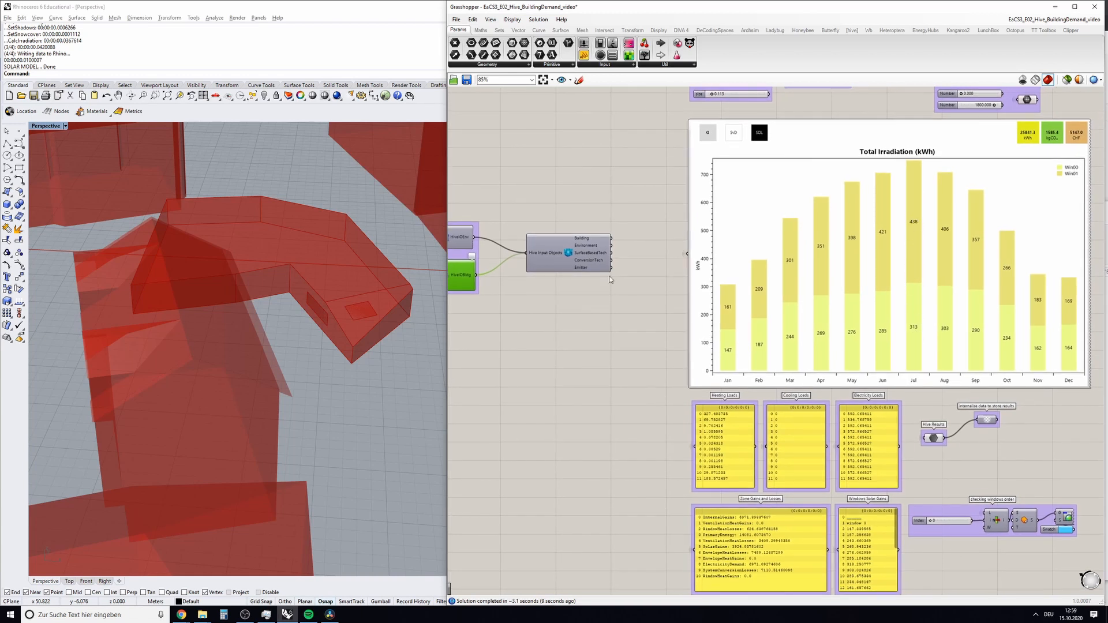
pyautogui.moveTo(461, 277); pyautogui.dragTo(511, 303)
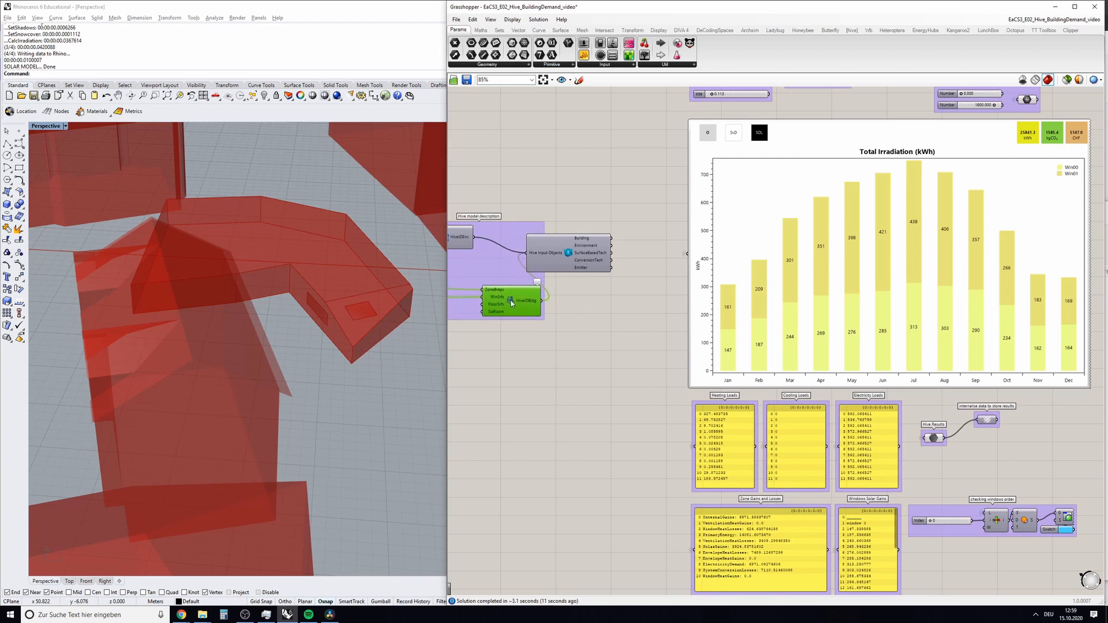
pyautogui.doubleClick(511, 303)
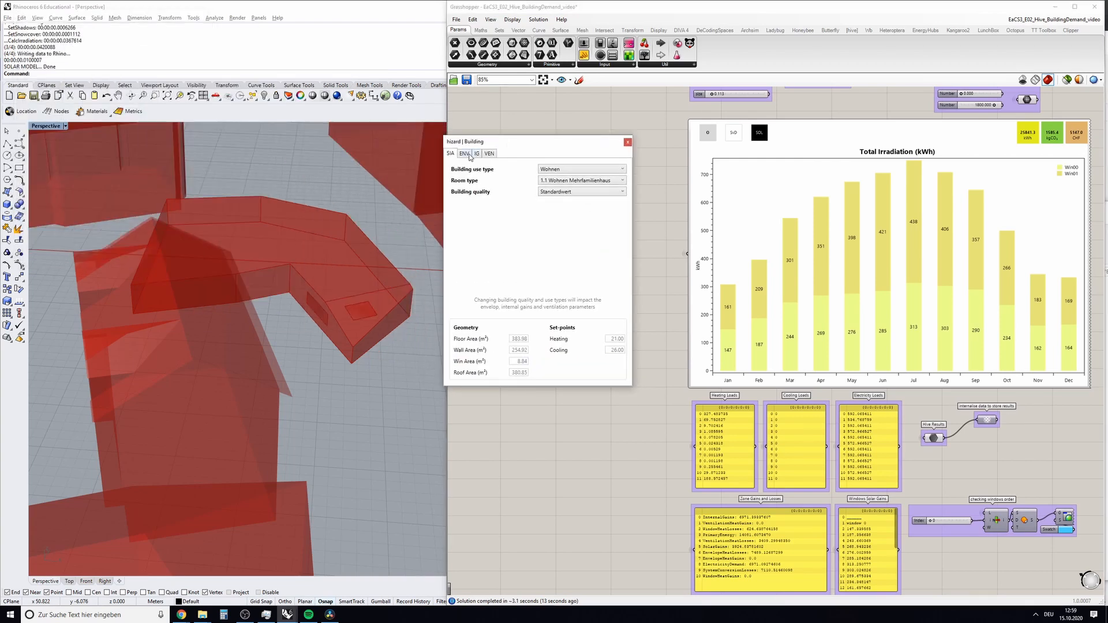
pyautogui.click(470, 154)
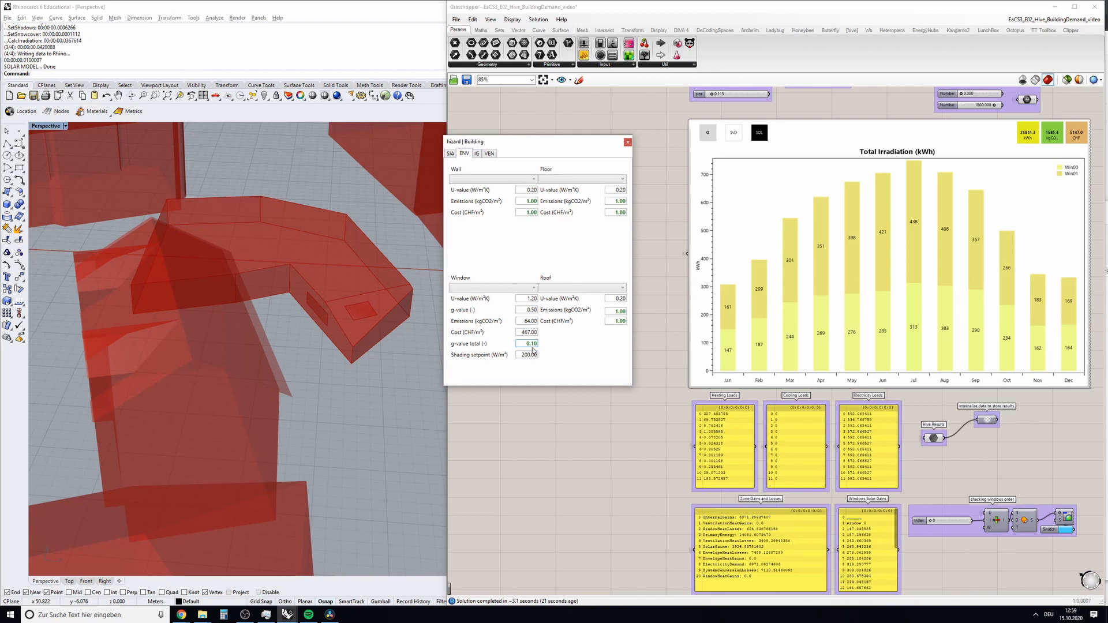
pyautogui.click(627, 142)
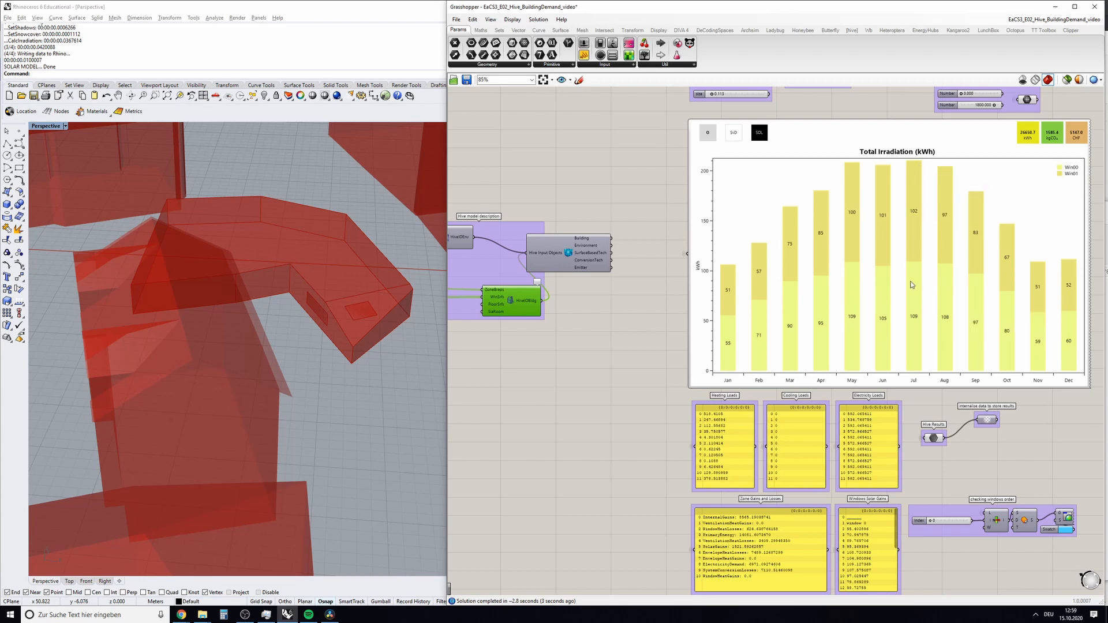
# Move HiveIOBldg back beneath HiveIOEnv and set the window's shading setpoint to 15 W/m² in its envelope settings
pyautogui.moveTo(511, 304); pyautogui.dragTo(456, 281)
pyautogui.moveTo(456, 281); pyautogui.dragTo(472, 292, button='right')
pyautogui.doubleClick(471, 290)
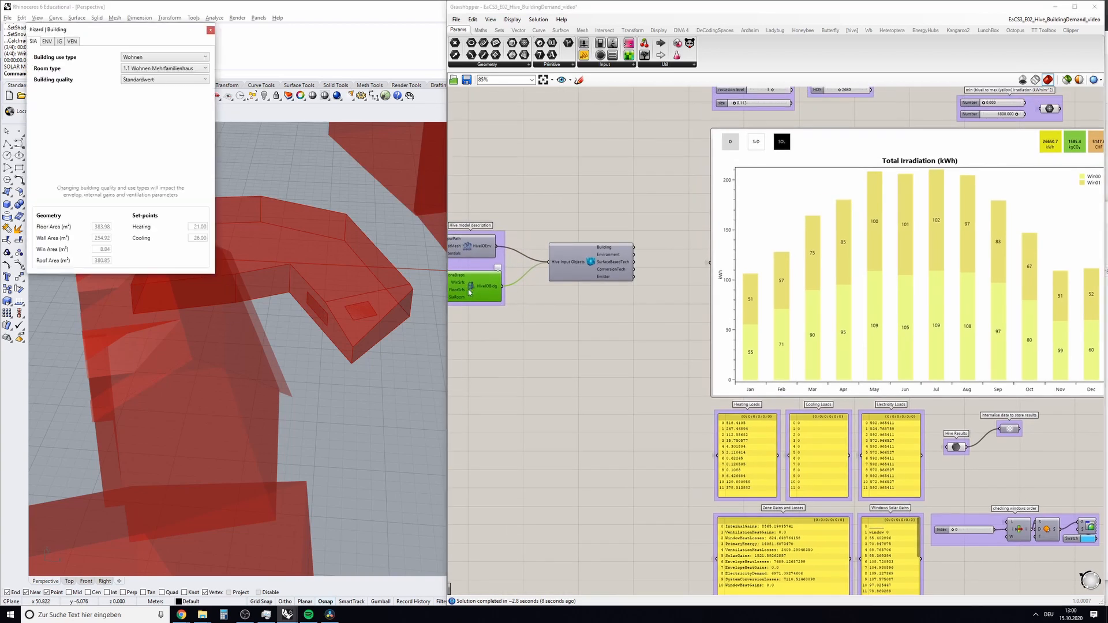
pyautogui.click(46, 42)
pyautogui.moveTo(105, 243); pyautogui.dragTo(110, 243)
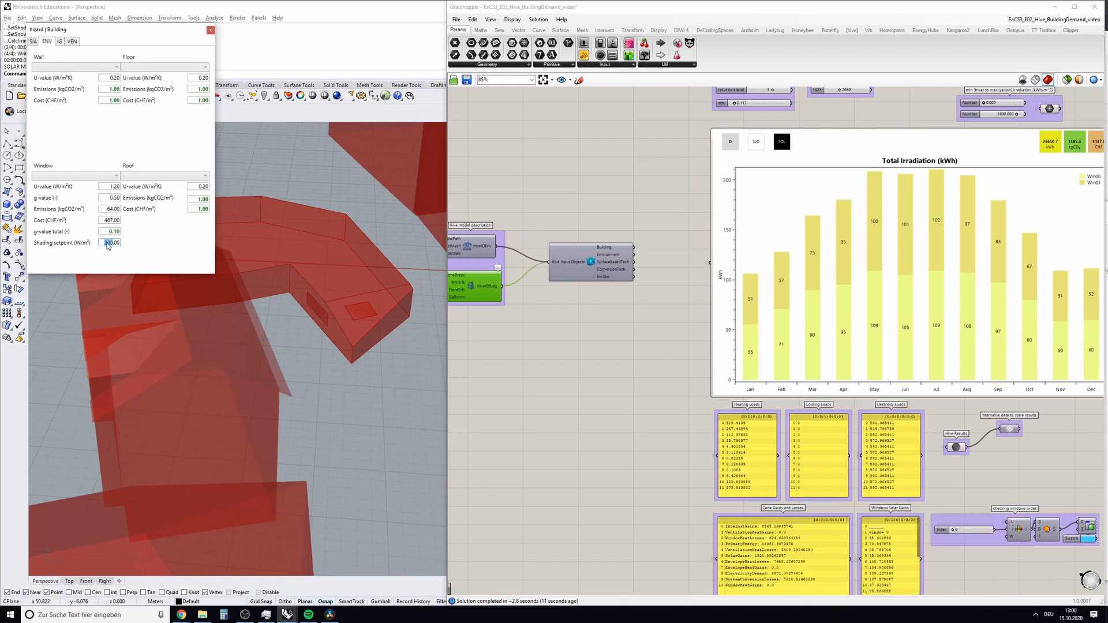
pyautogui.write('15')
pyautogui.click(112, 230)
pyautogui.click(210, 29)
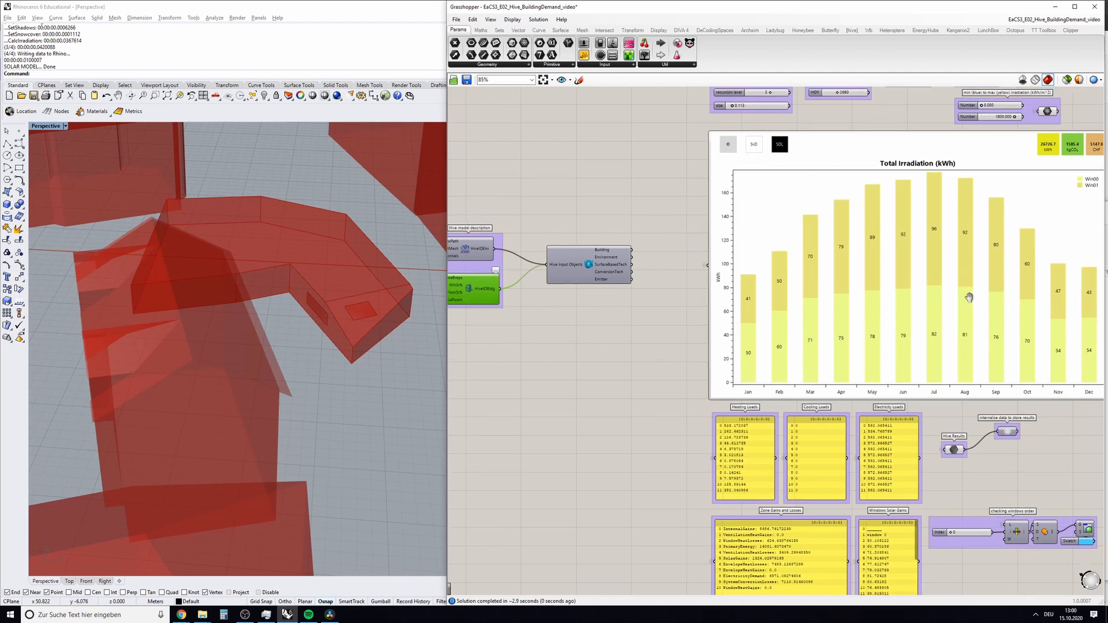
pyautogui.moveTo(912, 175); pyautogui.dragTo(840, 243, button='right')
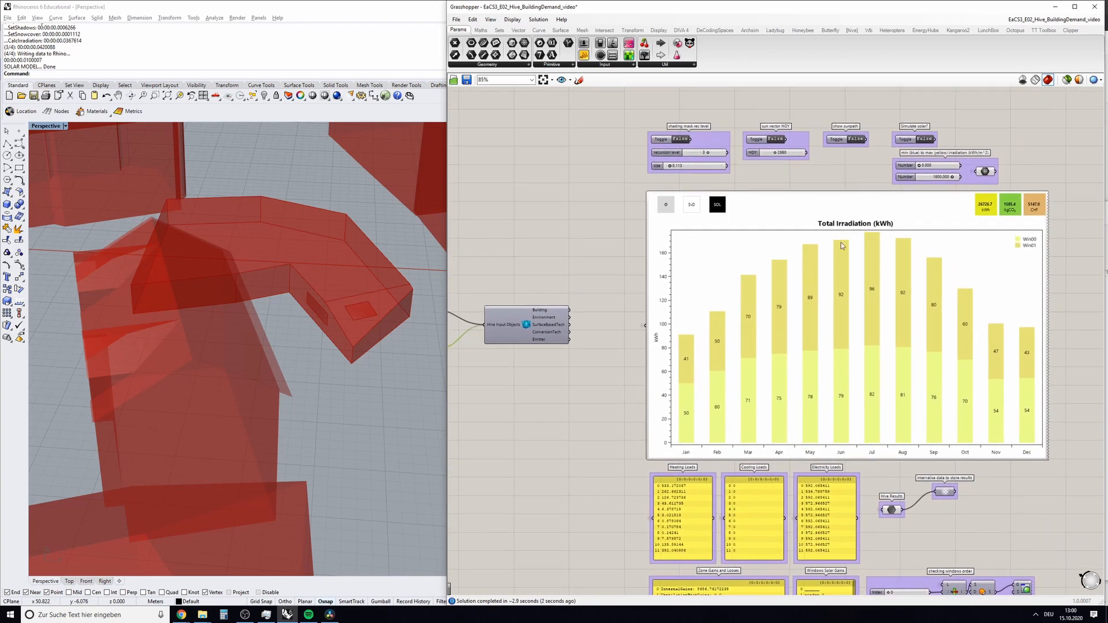
# Turn on the viewport preview of the static shading mesh parameter
pyautogui.moveTo(575, 328); pyautogui.dragTo(687, 377, button='right')
pyautogui.click(687, 376)
pyautogui.moveTo(501, 312); pyautogui.dragTo(606, 298, button='right')
pyautogui.moveTo(326, 323); pyautogui.dragTo(344, 337, button='right')
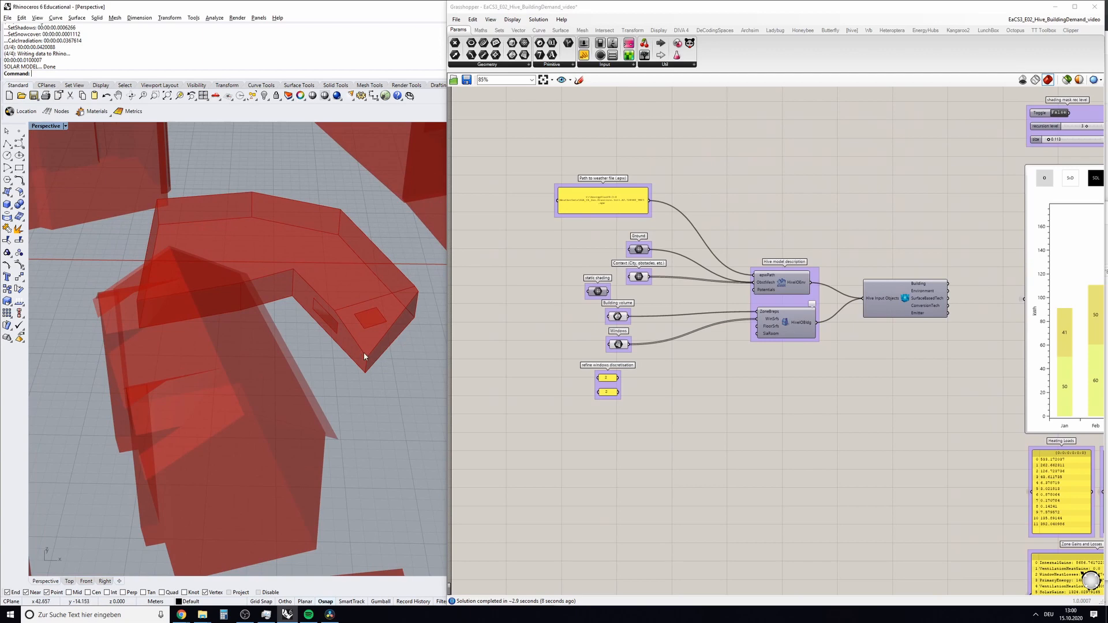
pyautogui.middleClick(346, 345)
pyautogui.click(320, 330)
pyautogui.scroll(5, 237, 341)
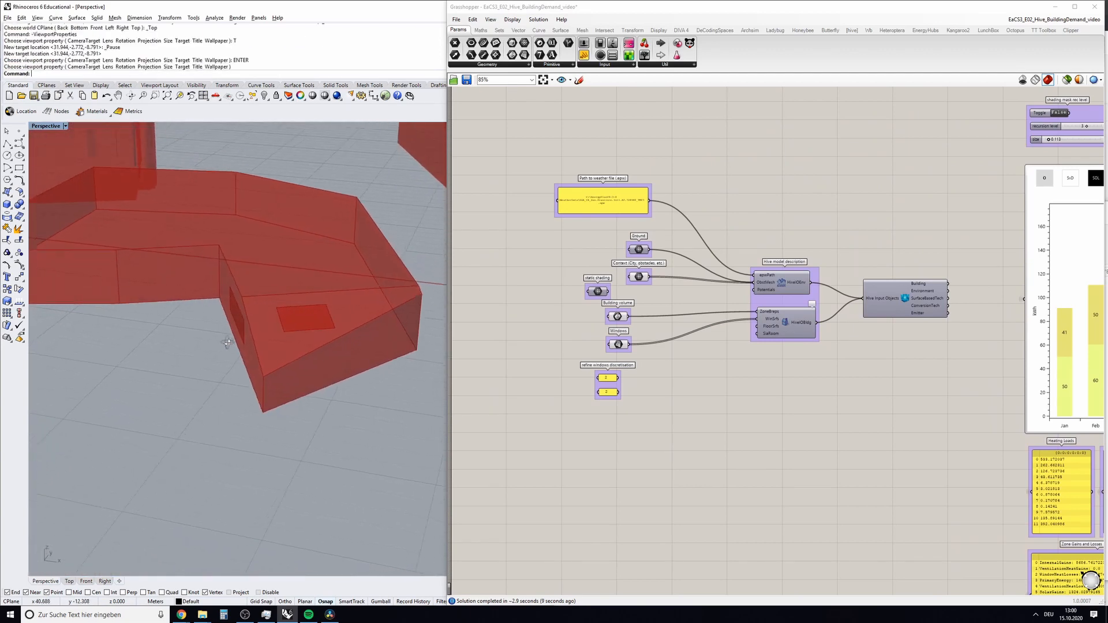
pyautogui.scroll(3, 600, 301)
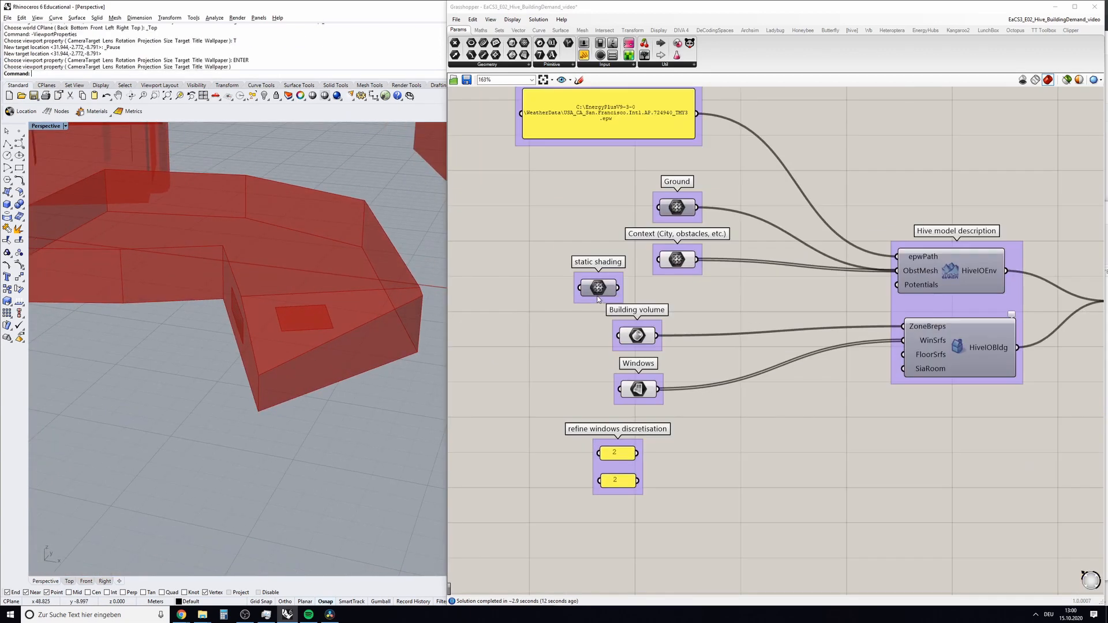
pyautogui.click(594, 285)
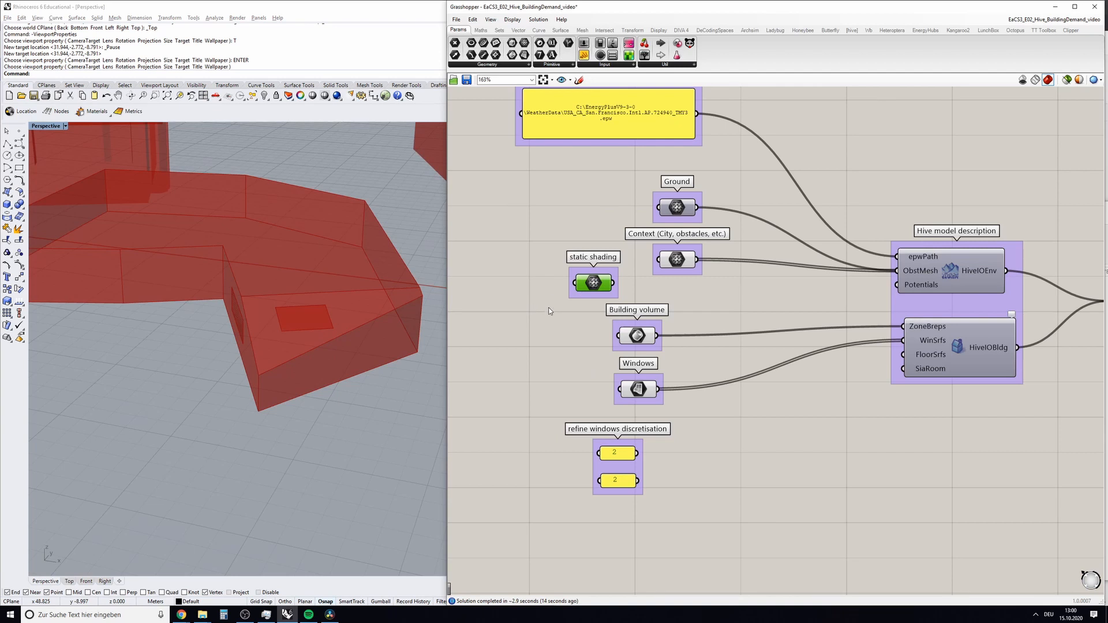
pyautogui.rightClick(541, 311)
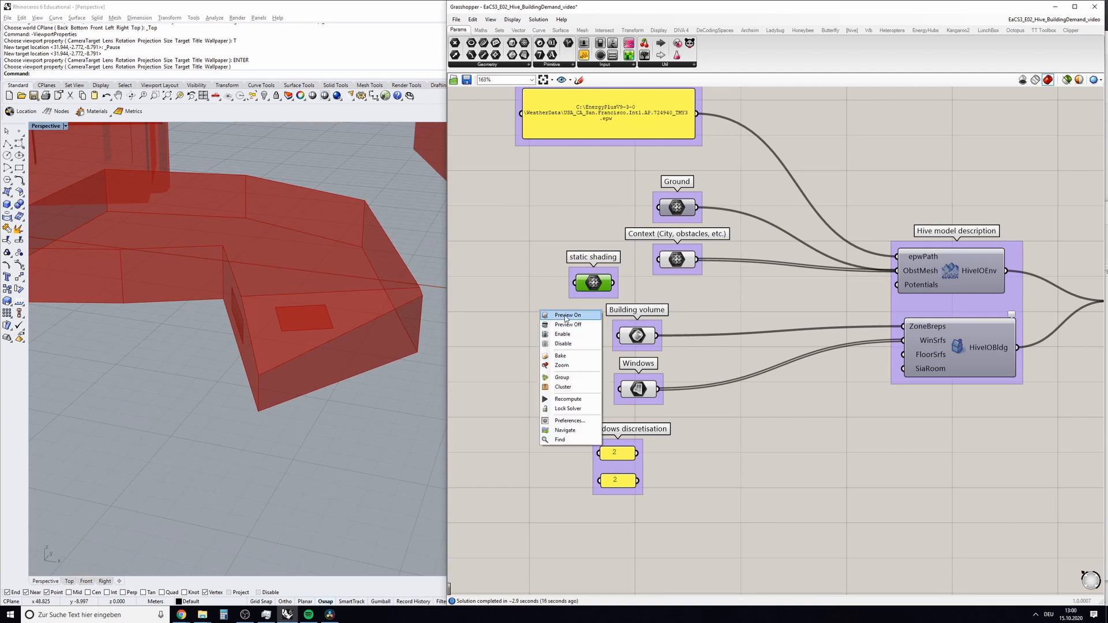
pyautogui.click(565, 317)
pyautogui.moveTo(398, 327)
pyautogui.mouseDown(button='right')
pyautogui.moveTo(231, 340)
pyautogui.moveTo(236, 310)
pyautogui.mouseUp(button='right')
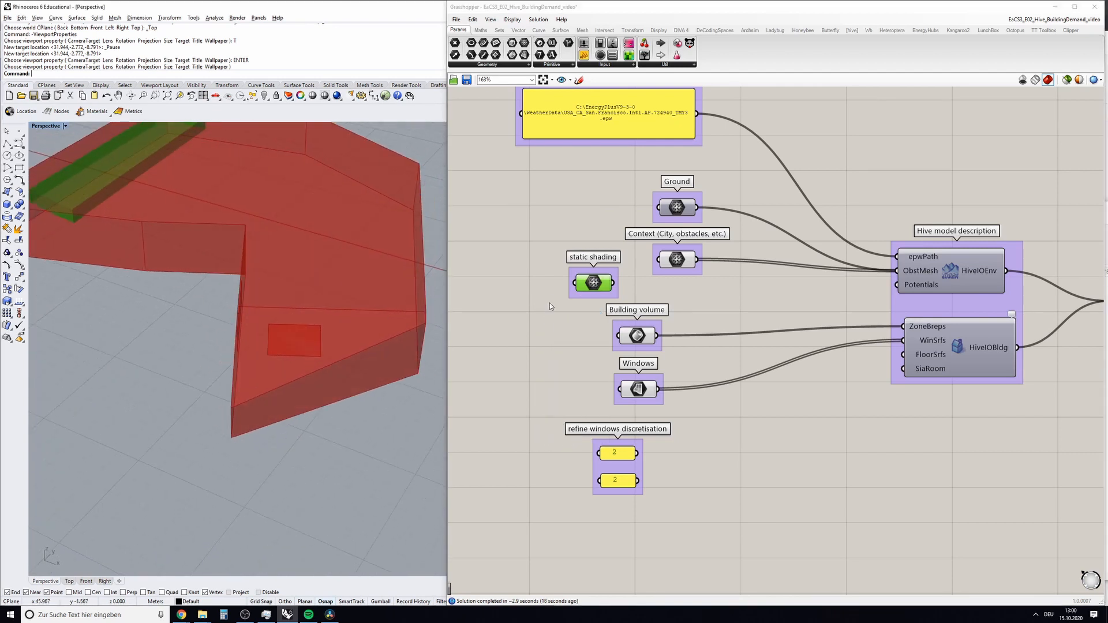
# Move the static shading parameter up beside the Context parameter and deselect it
pyautogui.moveTo(591, 284); pyautogui.dragTo(564, 255)
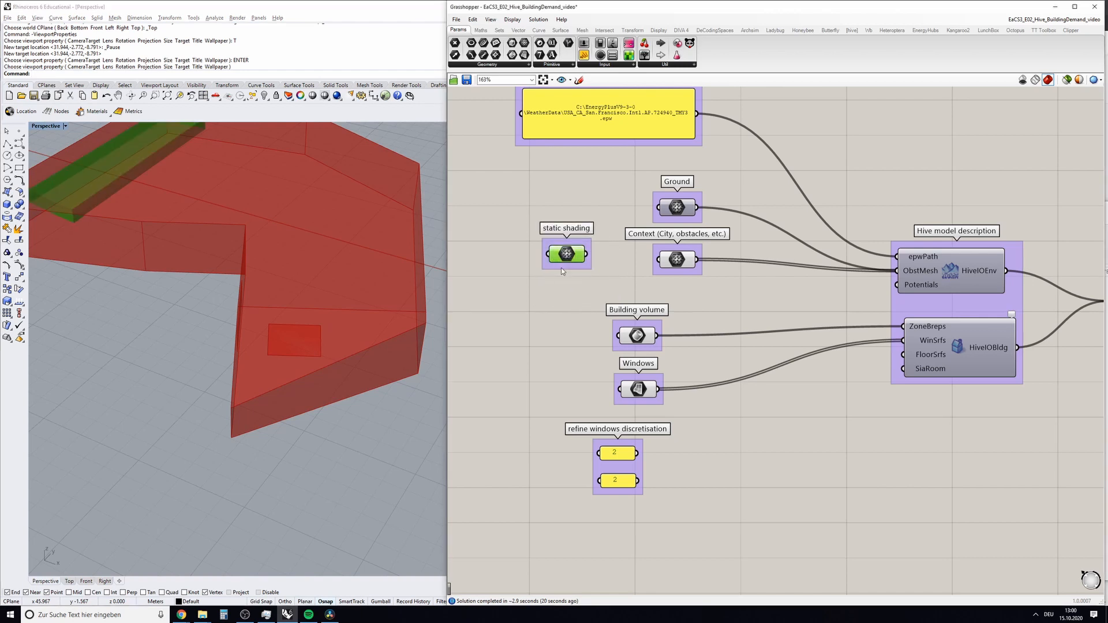
pyautogui.click(487, 240)
pyautogui.moveTo(190, 346)
pyautogui.mouseDown(button='right')
pyautogui.moveTo(277, 329)
pyautogui.moveTo(260, 308)
pyautogui.mouseUp(button='right')
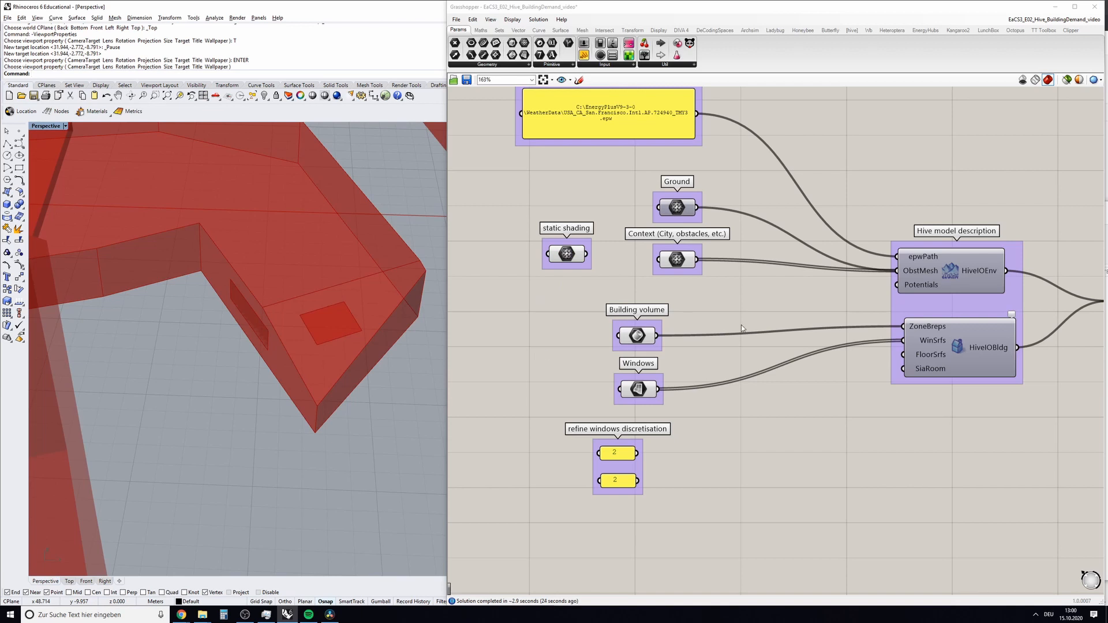
# Try to bake the building volume into the Rhino model and undo the bake
pyautogui.rightClick(634, 338)
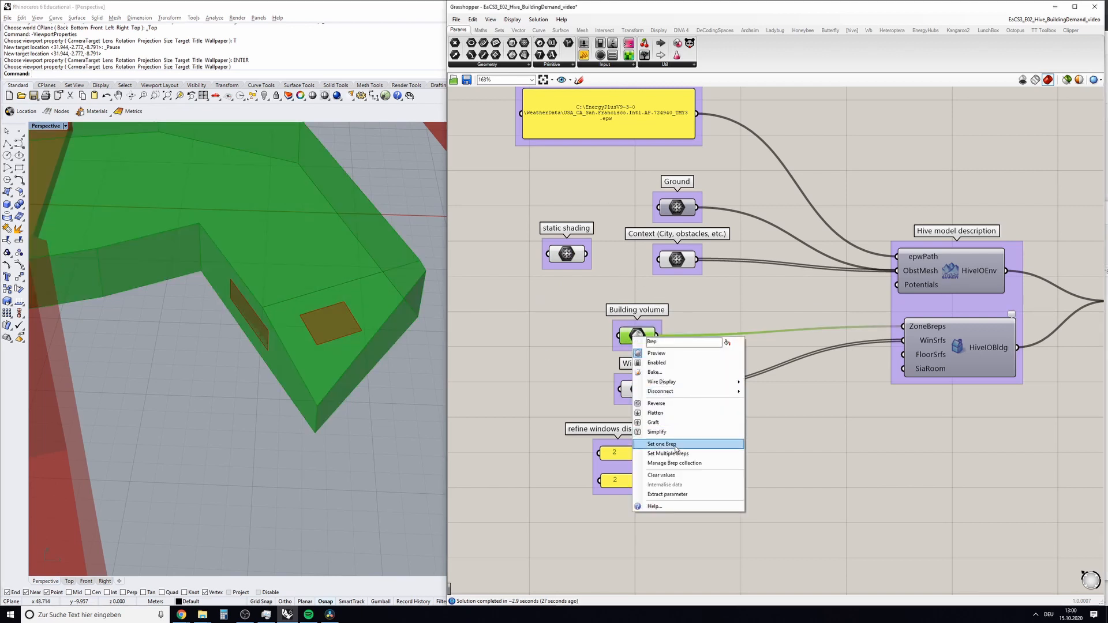
pyautogui.click(656, 373)
pyautogui.click(665, 452)
pyautogui.moveTo(365, 347); pyautogui.dragTo(363, 357, button='right')
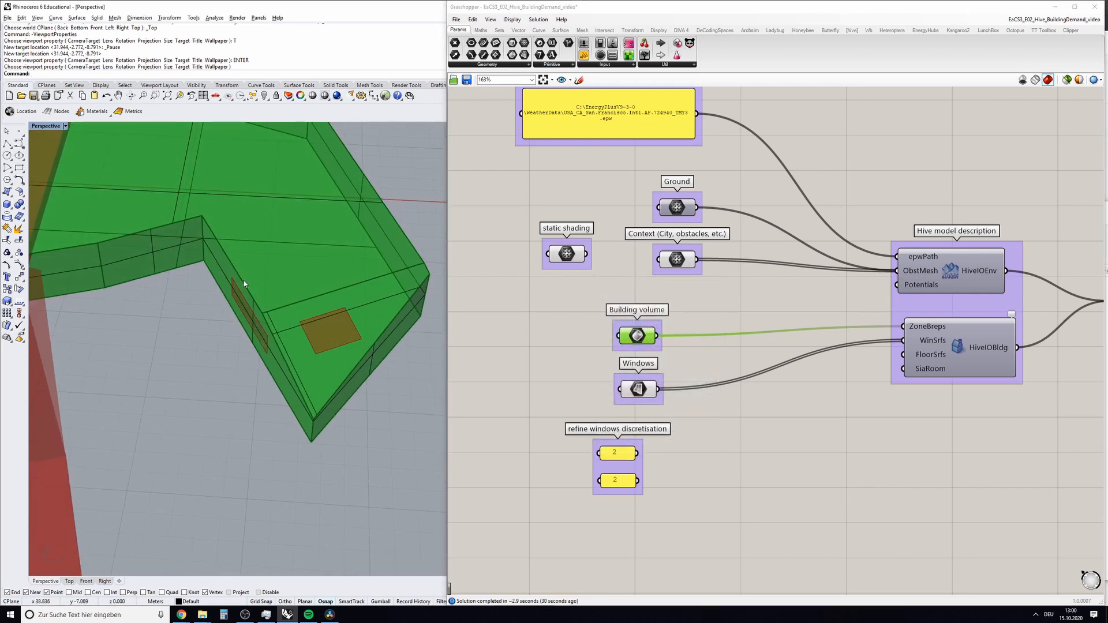
pyautogui.click(247, 285)
pyautogui.click(147, 370)
pyautogui.moveTo(240, 341); pyautogui.dragTo(289, 348, button='right')
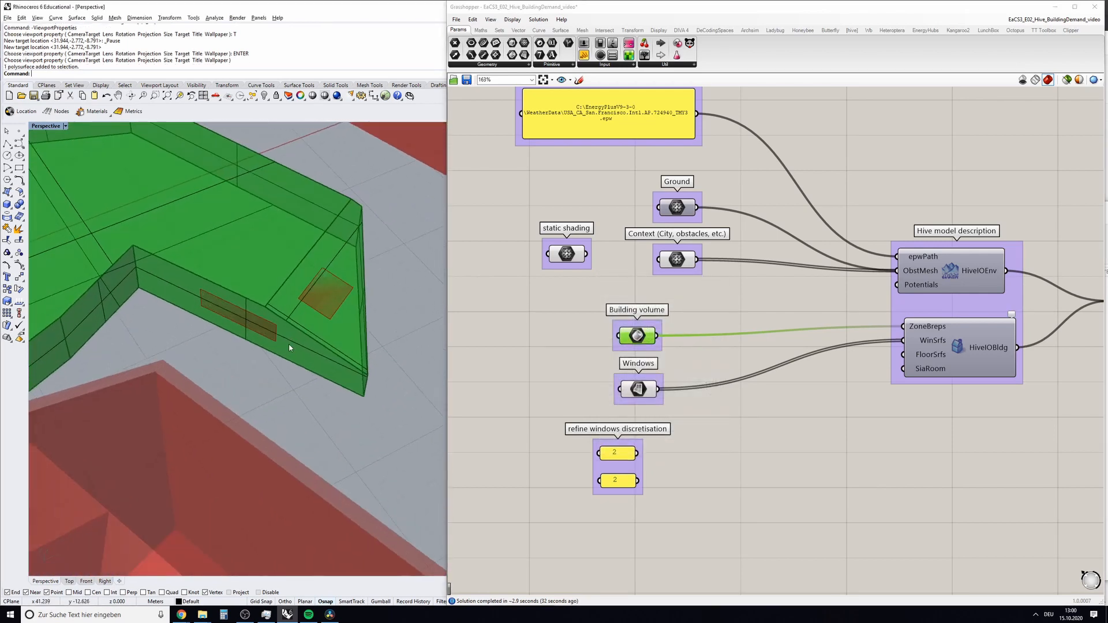
pyautogui.hotkey('ctrl', 'z')
# Bake the window surfaces from the Windows parameter into the Rhino model
pyautogui.rightClick(638, 389)
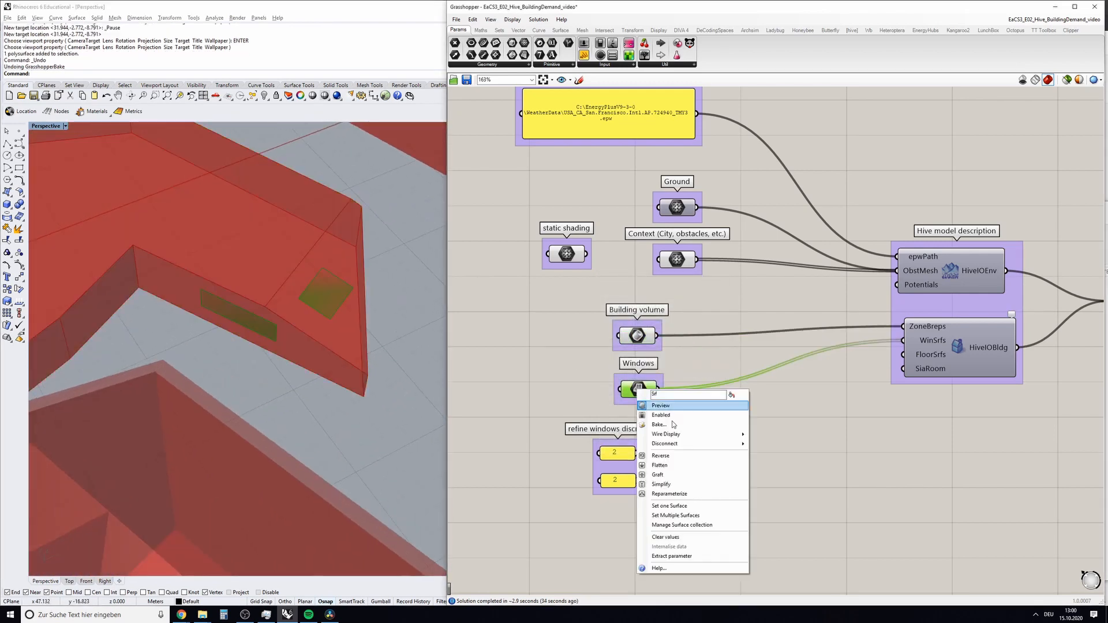
pyautogui.click(672, 426)
pyautogui.click(679, 504)
# Duplicate the upper edge of the baked facade window as a curve
pyautogui.moveTo(375, 407); pyautogui.dragTo(242, 312, button='right')
pyautogui.write('DE')
pyautogui.press('Return')
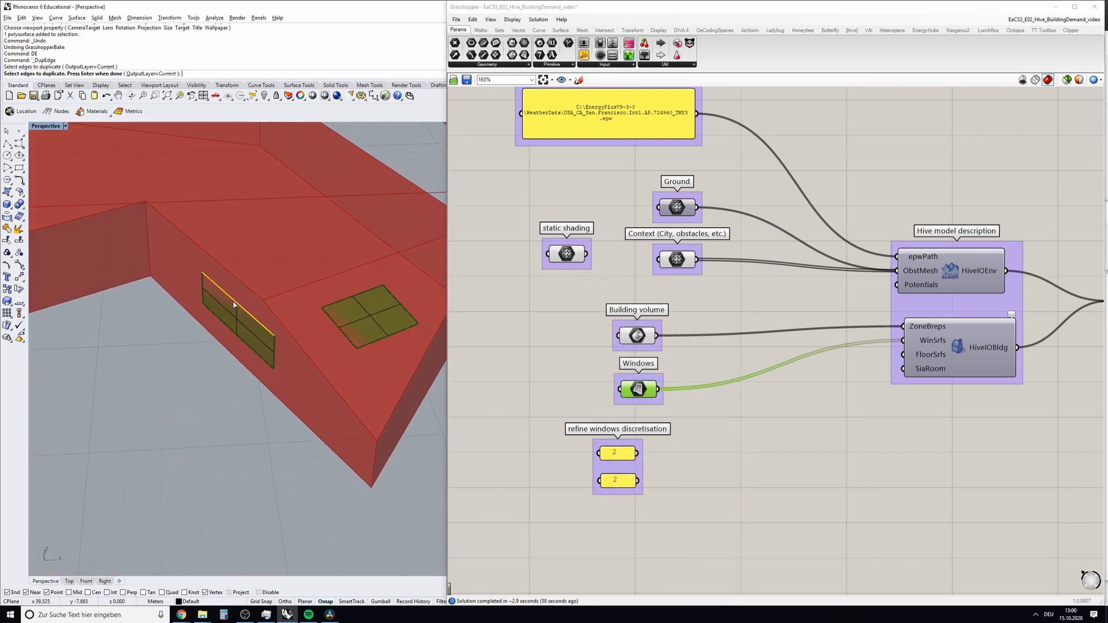
pyautogui.click(234, 300)
# Extrude the duplicated window edge horizontally outward, with the direction perpendicular to the facade, to form a shading surface above the facade window
pyautogui.write('EC')
pyautogui.press('Return')
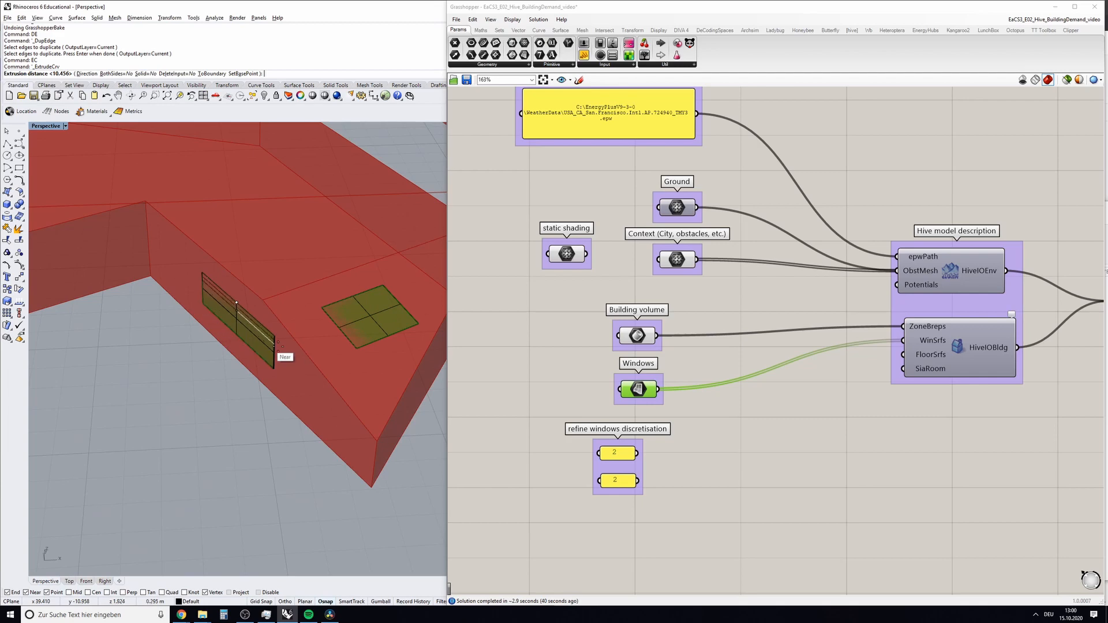
pyautogui.moveTo(289, 354); pyautogui.dragTo(246, 336, button='right')
pyautogui.write('vt')
pyautogui.press('Return')
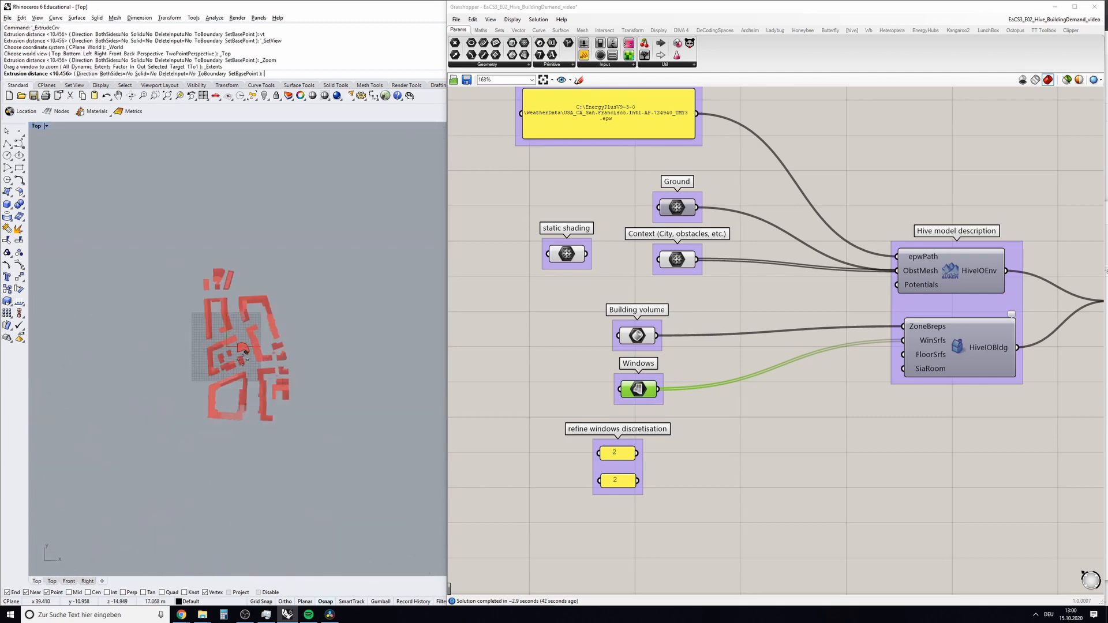
pyautogui.scroll(15, 246, 335)
pyautogui.scroll(10, 274, 337)
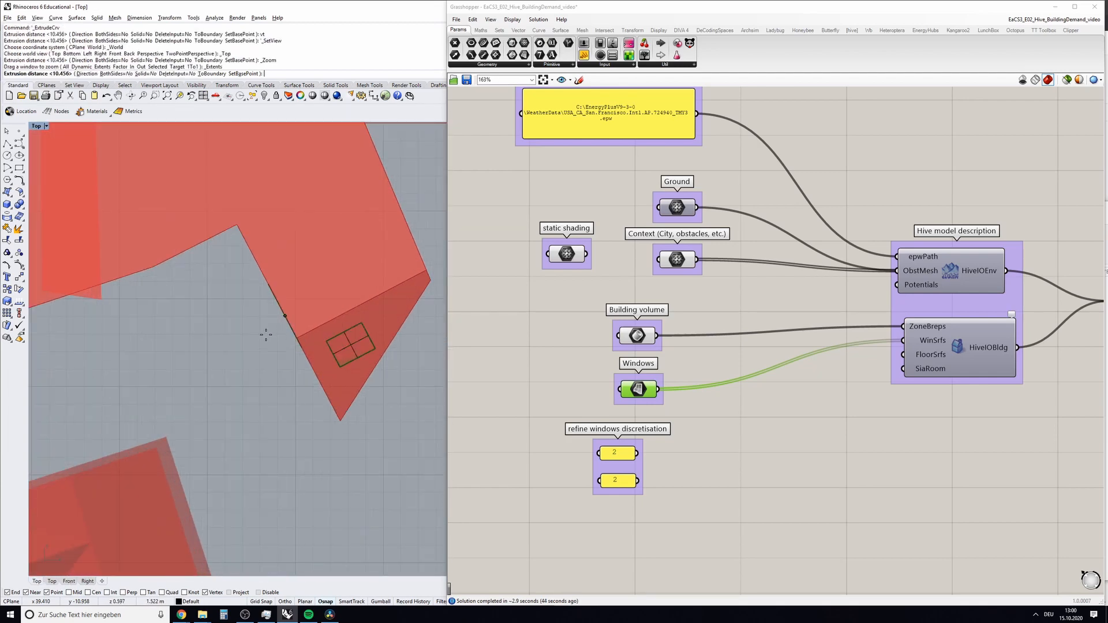
pyautogui.write('d')
pyautogui.press('Return')
pyautogui.click(268, 341)
pyautogui.click(257, 346)
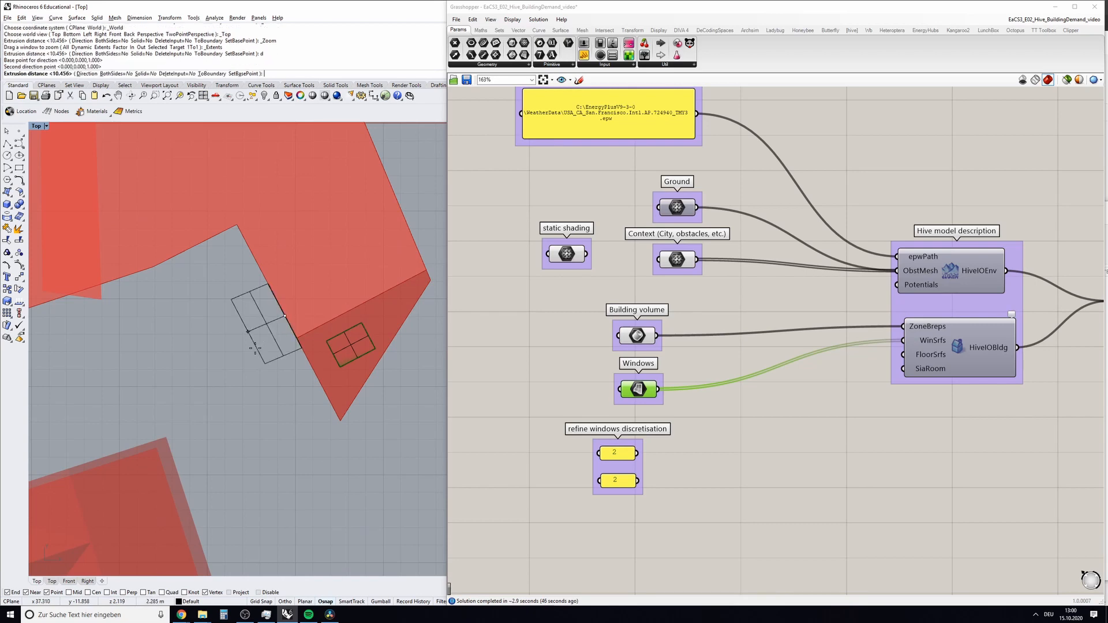
pyautogui.click(233, 365)
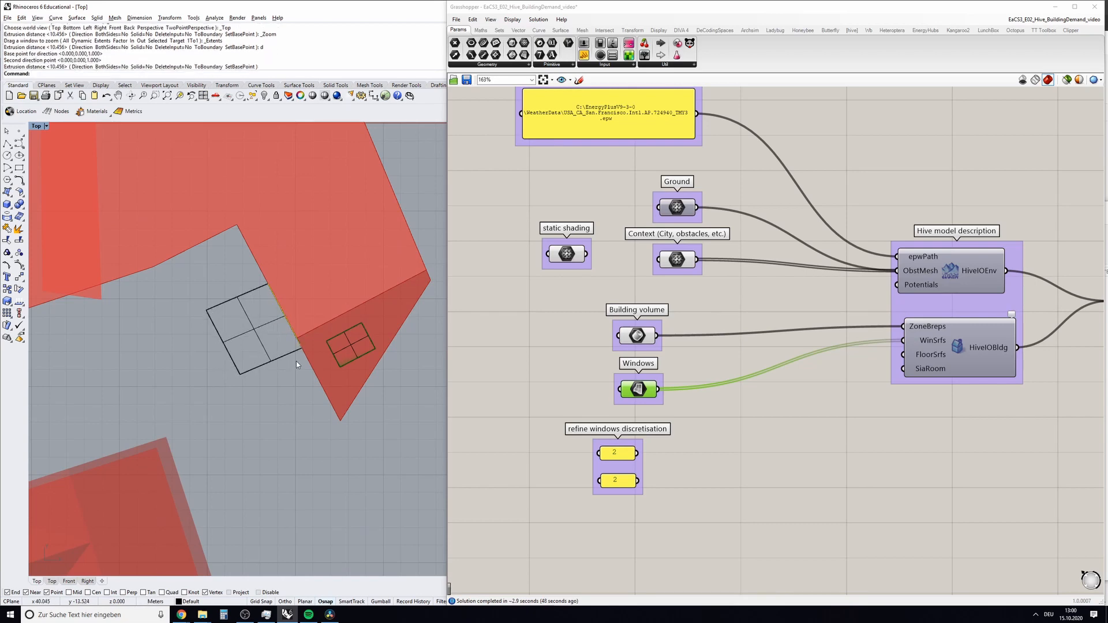
pyautogui.press('Escape')
# Draw a surface-normal line starting at one corner of the roof window in the perspective view
pyautogui.hotkey('ctrl', 'F4')
pyautogui.moveTo(299, 350); pyautogui.dragTo(390, 385, button='right')
pyautogui.scroll(5, 339, 443)
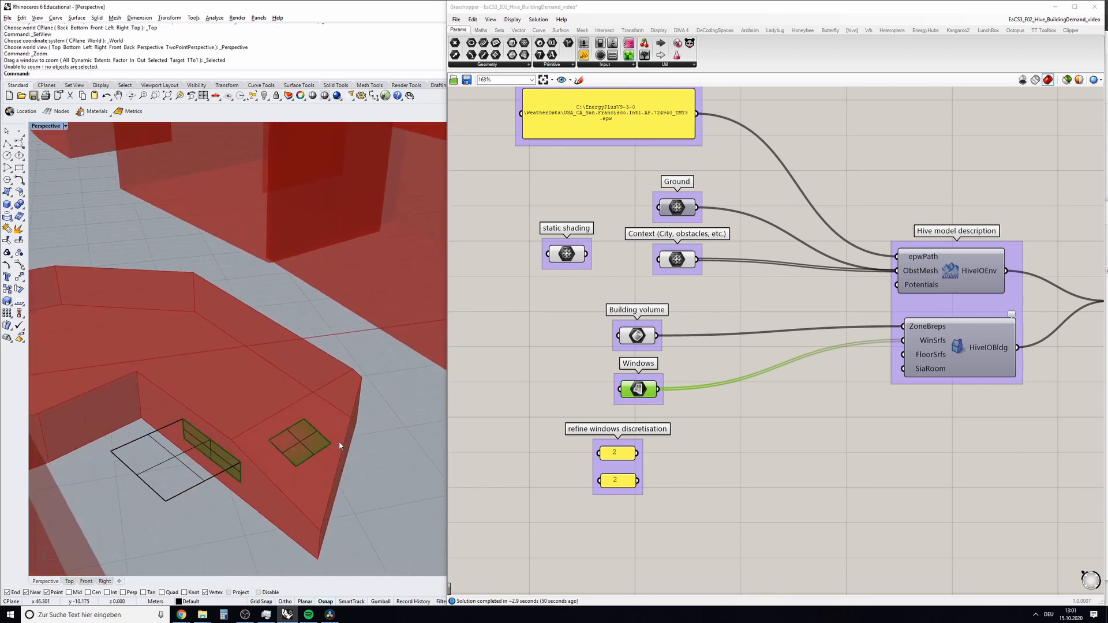
pyautogui.scroll(2, 339, 446)
pyautogui.click(296, 442)
pyautogui.write('AN')
pyautogui.press('Return')
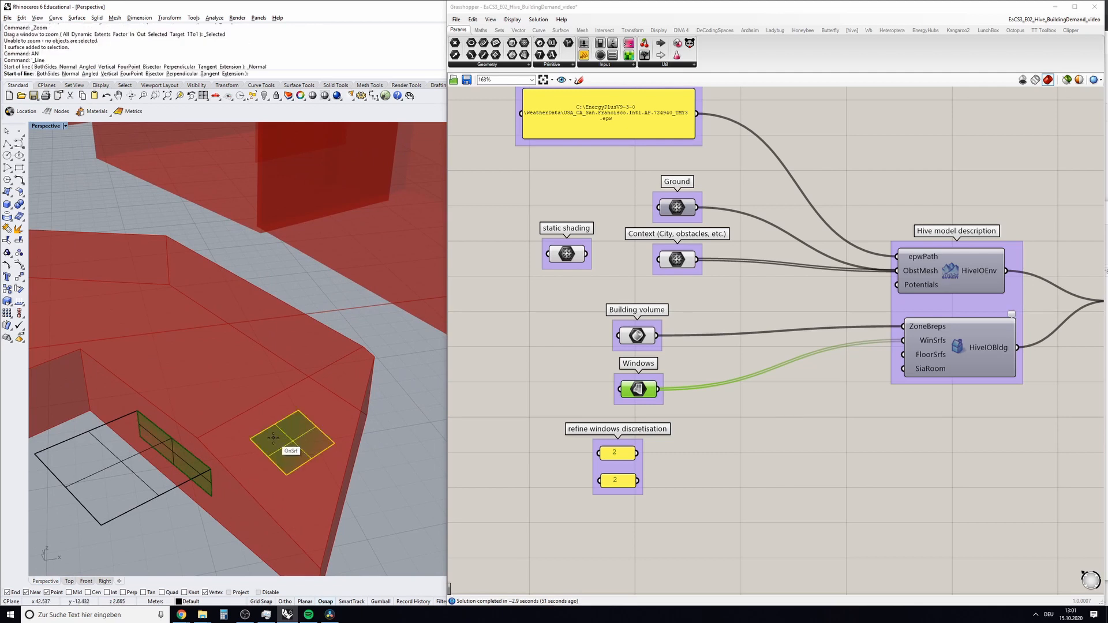
pyautogui.click(283, 440)
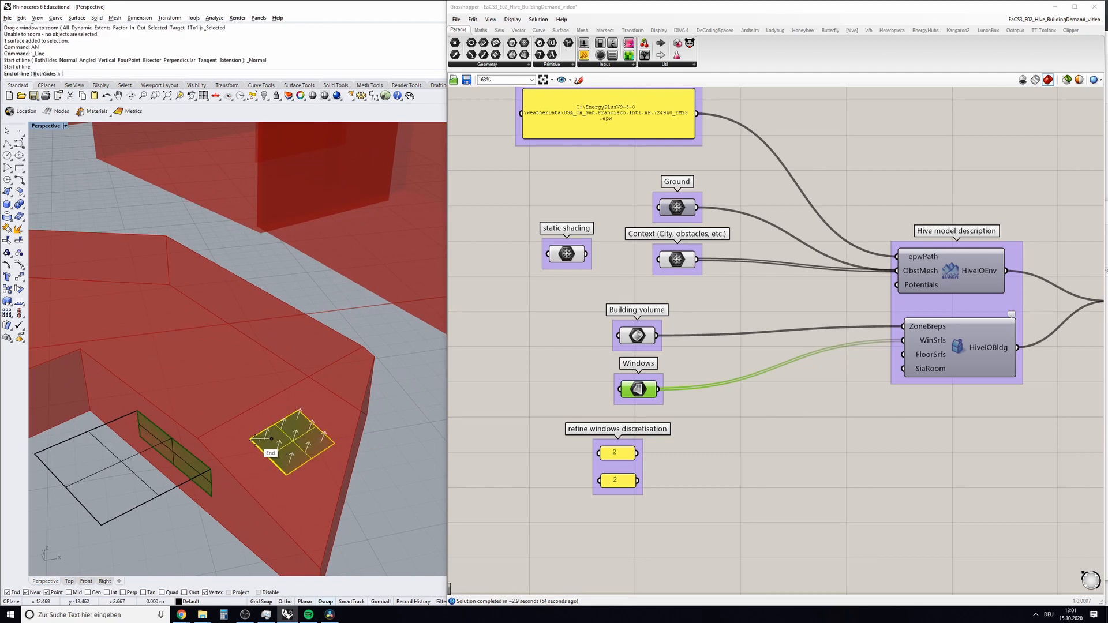
pyautogui.press('Escape')
pyautogui.press('Return')
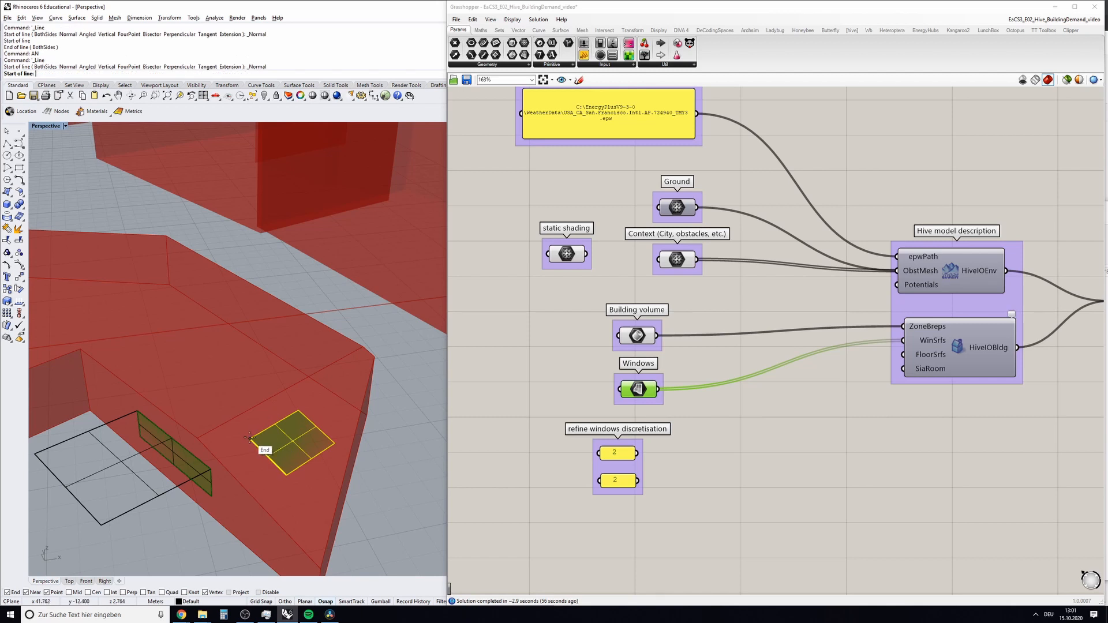
pyautogui.click(253, 438)
pyautogui.click(264, 388)
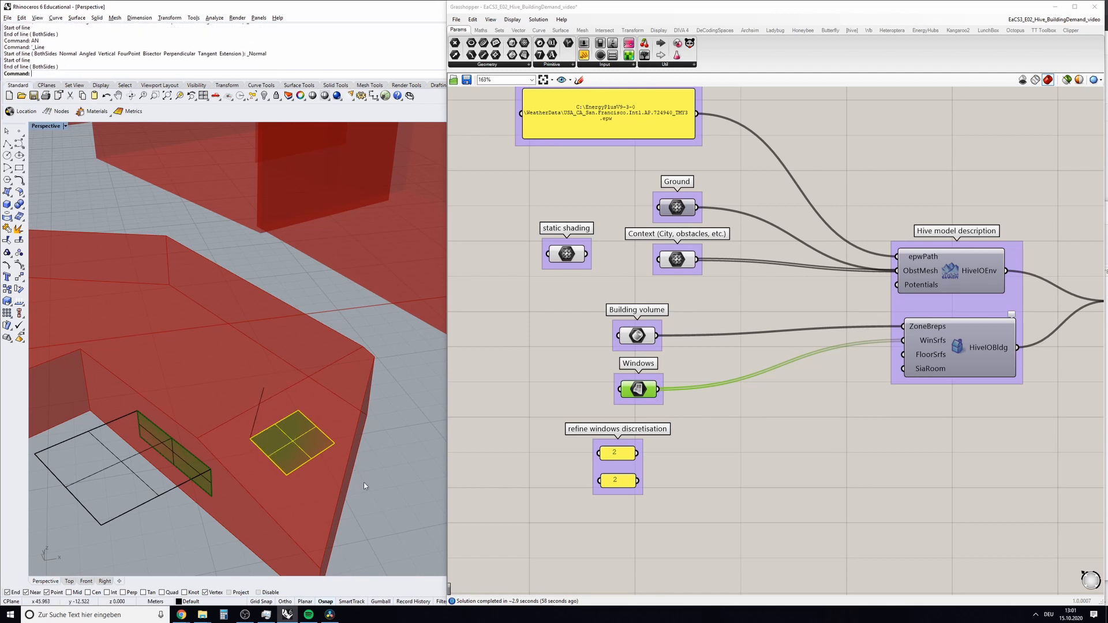
pyautogui.press('Escape')
# Draw a second line normal to the roof window, starting at the adjacent corner of its upper edge
pyautogui.write('BC')
pyautogui.press('Return')
pyautogui.click(258, 415)
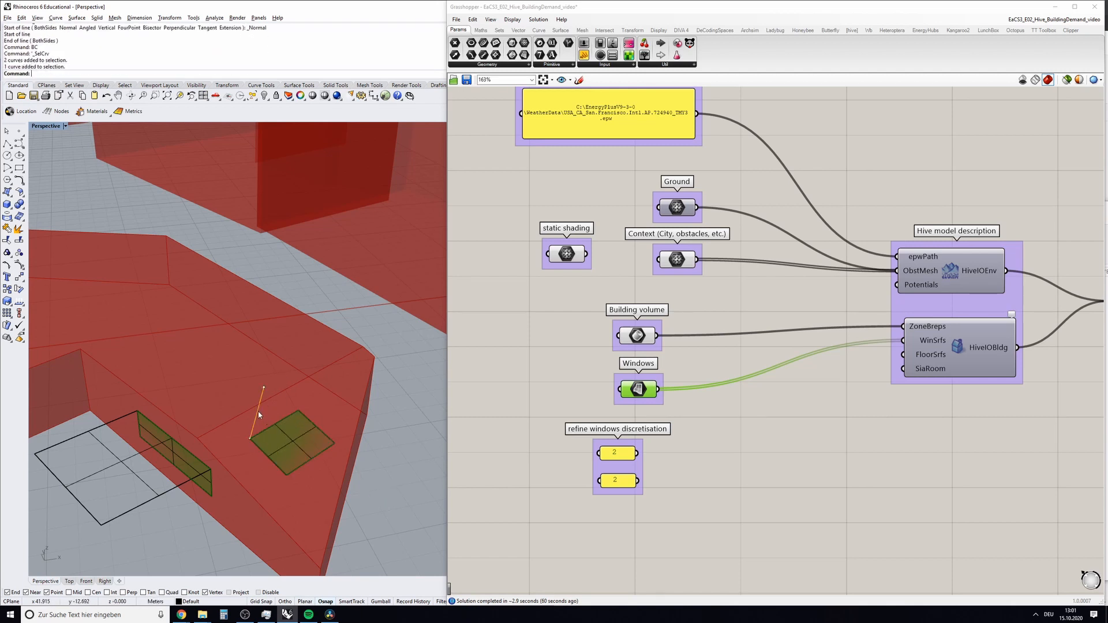
pyautogui.write('AN')
pyautogui.press('Return')
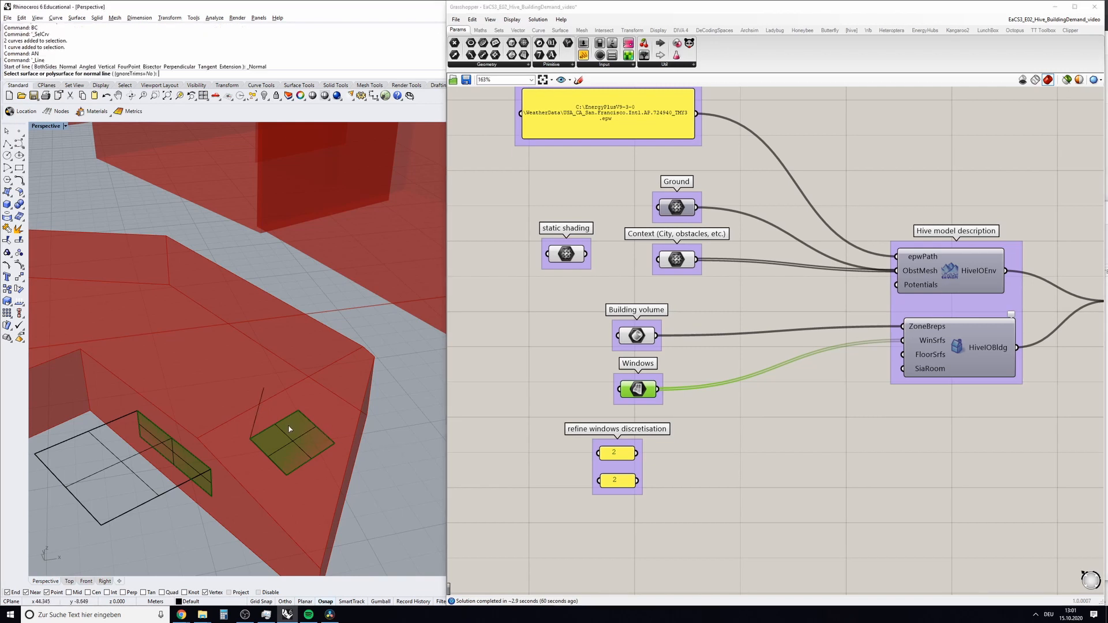
pyautogui.click(299, 434)
pyautogui.press('Escape')
pyautogui.press('Return')
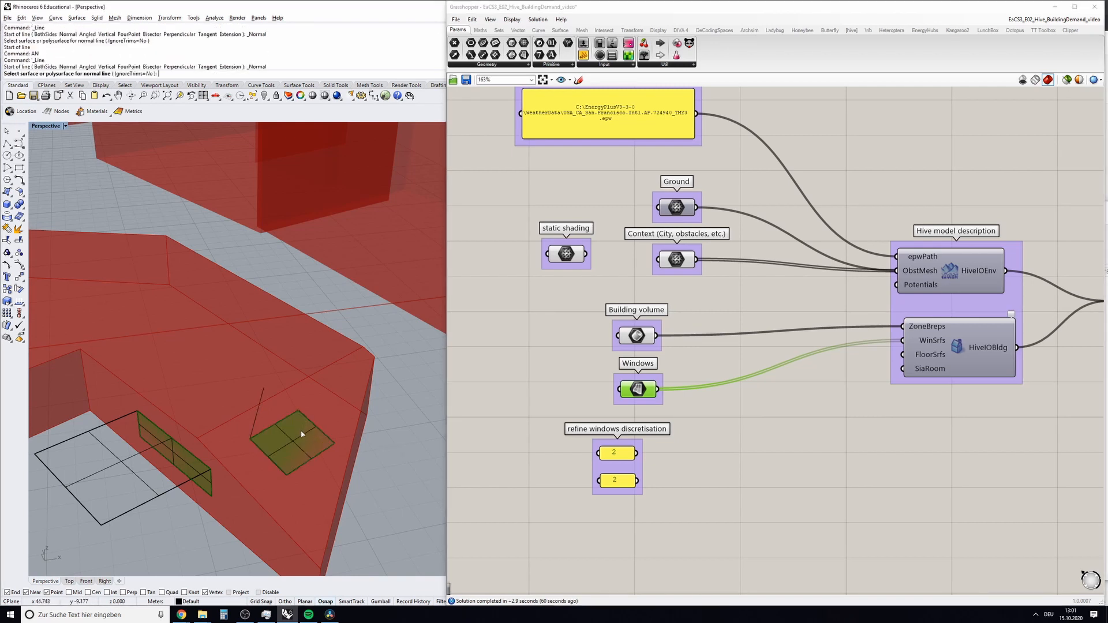
pyautogui.click(302, 434)
pyautogui.click(298, 410)
pyautogui.click(309, 376)
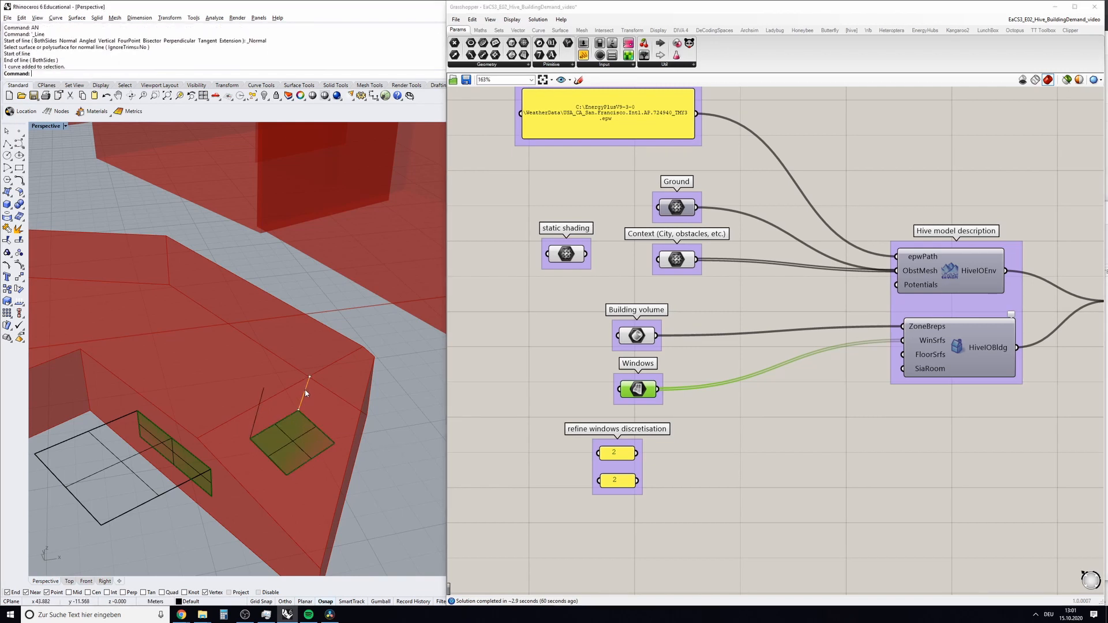
# Loft a surface between the two normal lines on the roof window and delete the lines
pyautogui.click(261, 395)
pyautogui.write('FT')
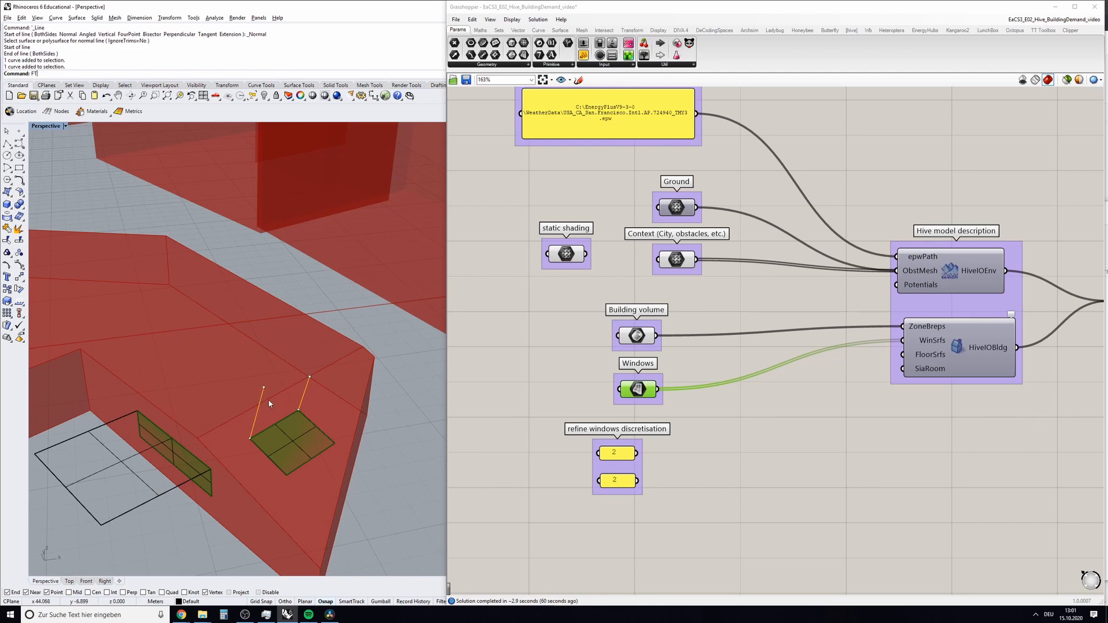
pyautogui.press('Return')
pyautogui.press('Return')
pyautogui.moveTo(270, 400); pyautogui.dragTo(368, 386, button='right')
pyautogui.write('D')
pyautogui.press('Return')
pyautogui.click(304, 376)
pyautogui.click(368, 386)
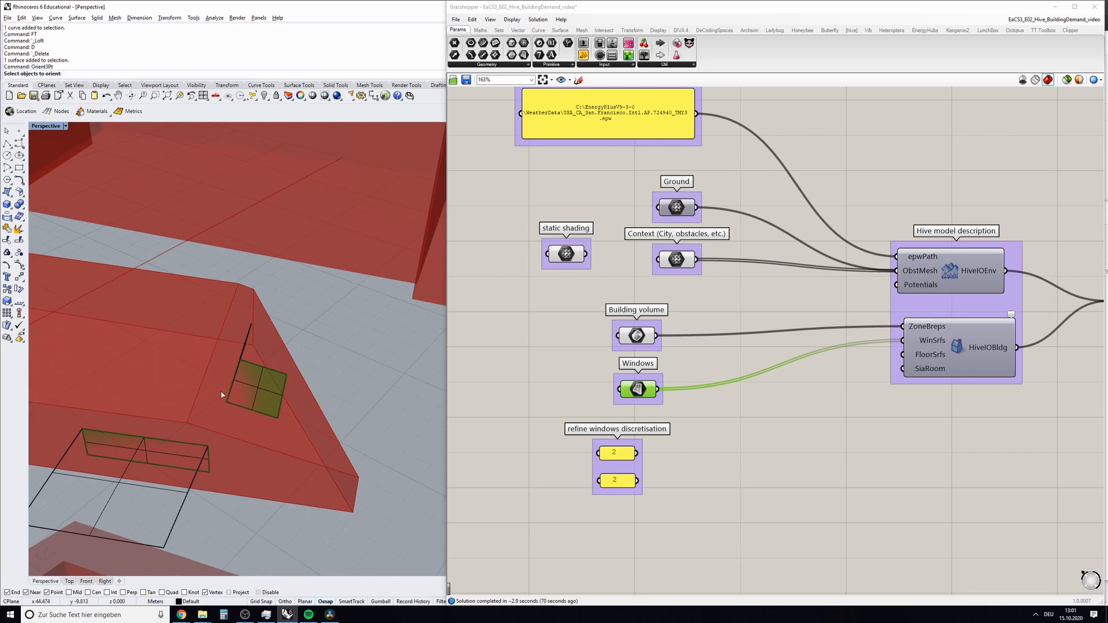
pyautogui.click(235, 405)
pyautogui.press('Escape')
pyautogui.moveTo(351, 398); pyautogui.dragTo(359, 443, button='right')
pyautogui.click(322, 427)
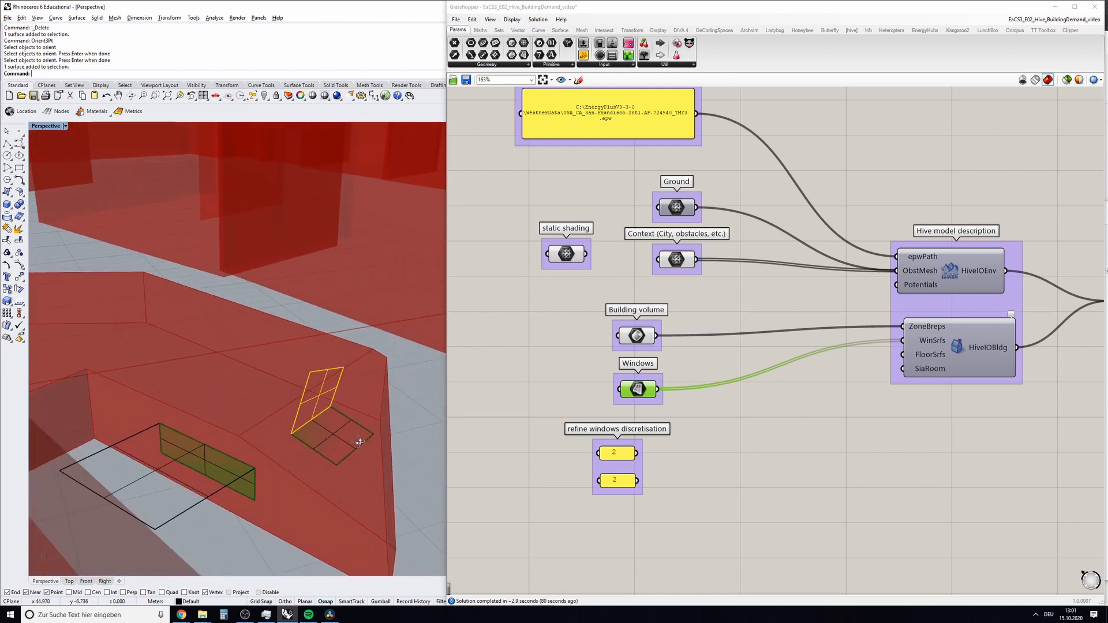
# Bake the building volume from the Building volume parameter into the Rhino model
pyautogui.rightClick(632, 339)
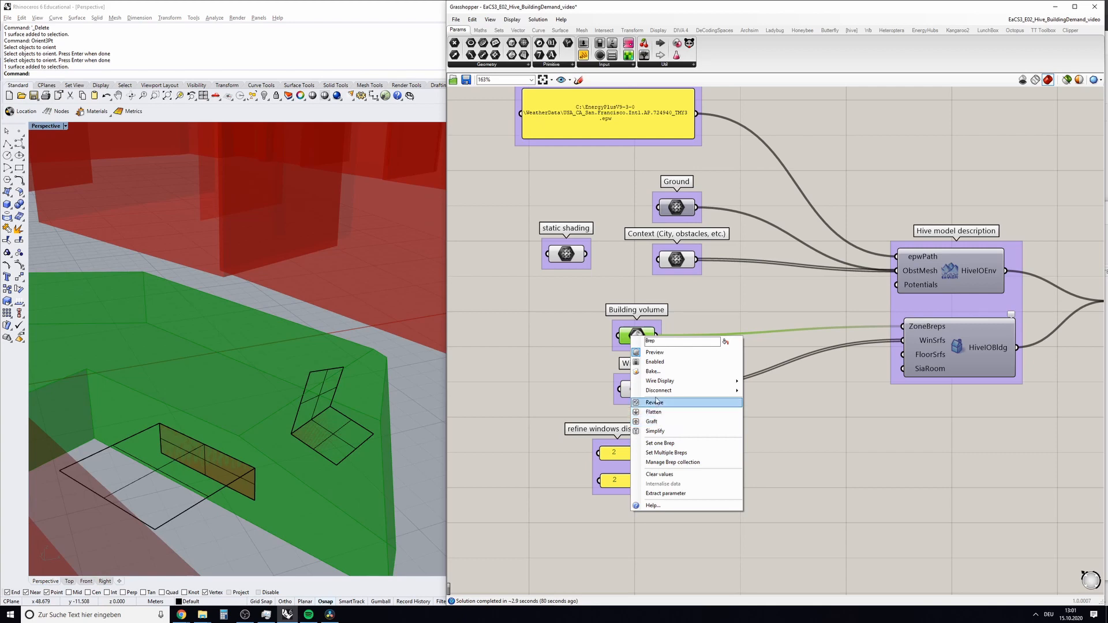
pyautogui.click(654, 372)
pyautogui.click(656, 454)
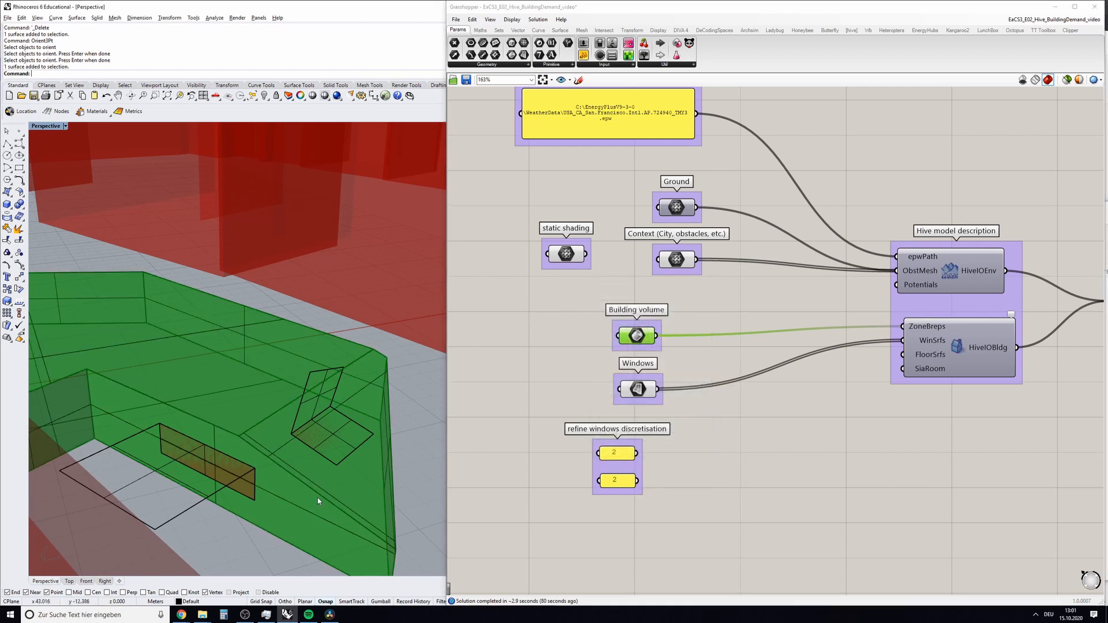
# Align the construction plane to the building's facade and select the lofted surface on the roof window
pyautogui.write('c2')
pyautogui.press('Return')
pyautogui.write('o')
pyautogui.press('Return')
pyautogui.moveTo(292, 506); pyautogui.dragTo(292, 412, button='right')
pyautogui.click(288, 390)
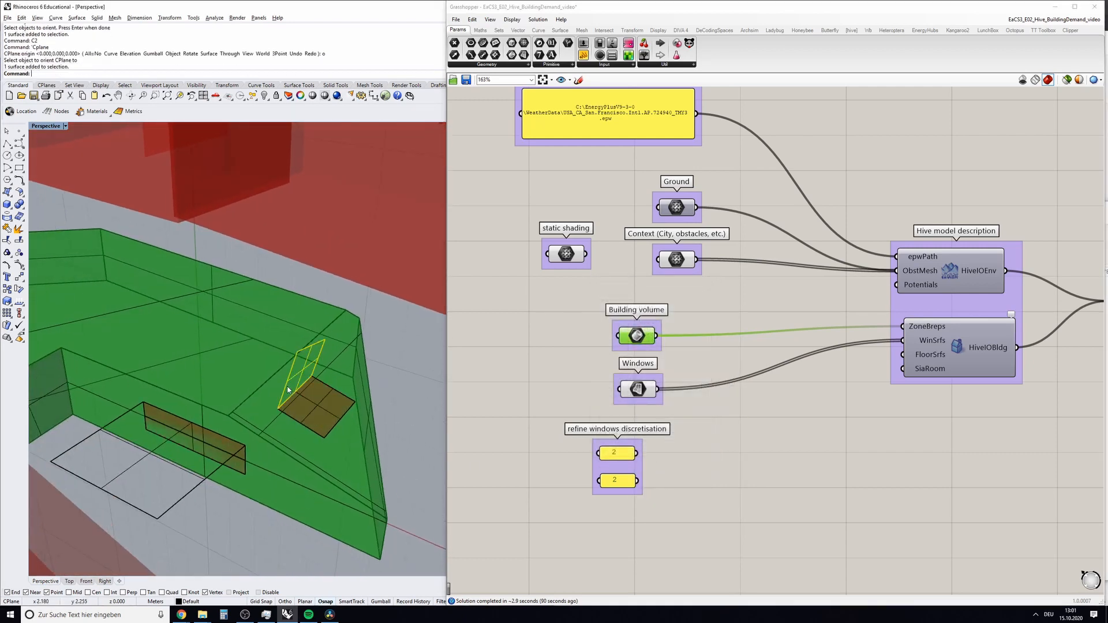
# Rotate the lofted surface about the roof window's corner using two reference points
pyautogui.write('r2')
pyautogui.press('Return')
pyautogui.click(277, 408)
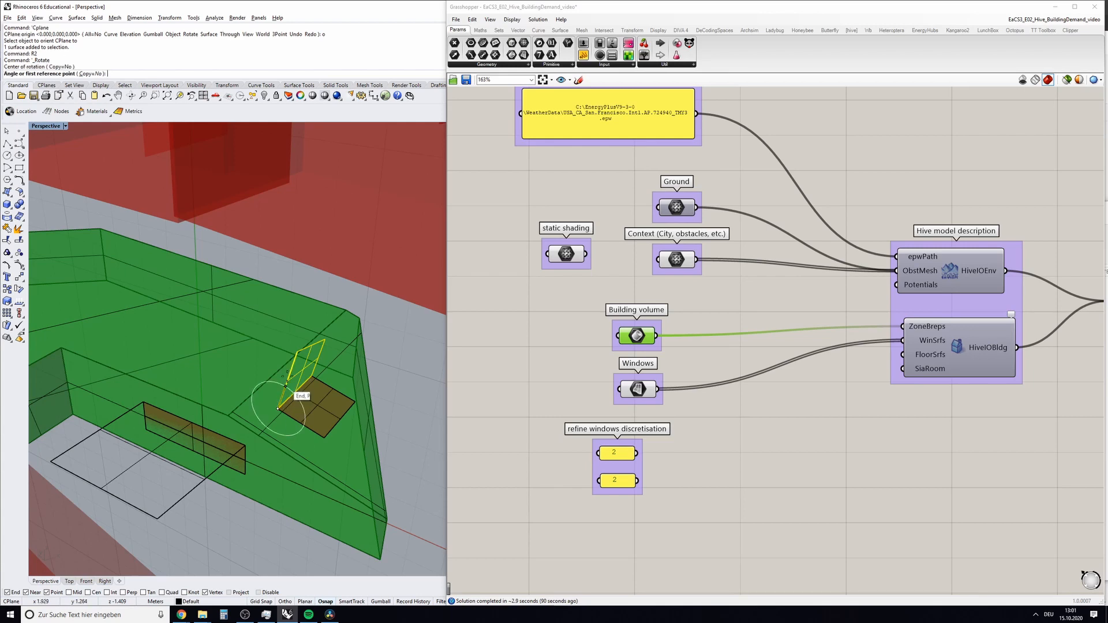
pyautogui.click(297, 352)
pyautogui.click(326, 363)
# Return to the perspective view, align the construction plane to the facade again and reselect the lofted surface
pyautogui.moveTo(326, 364); pyautogui.dragTo(356, 385, button='right')
pyautogui.write('vr')
pyautogui.press('Return')
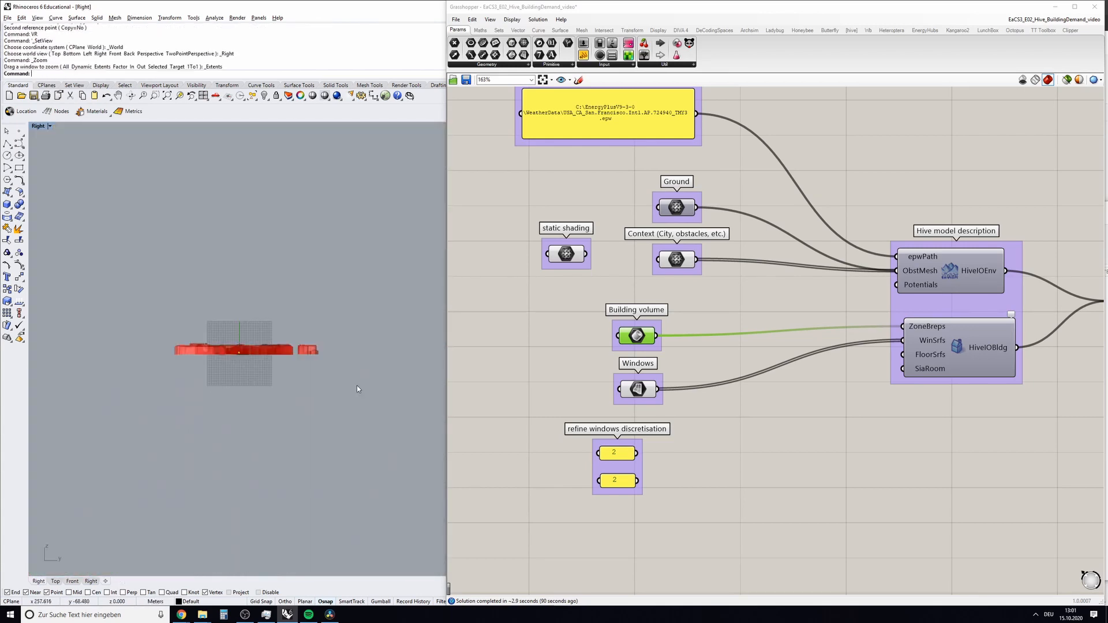
pyautogui.write('vp')
pyautogui.press('Return')
pyautogui.moveTo(243, 387); pyautogui.dragTo(332, 453, button='right')
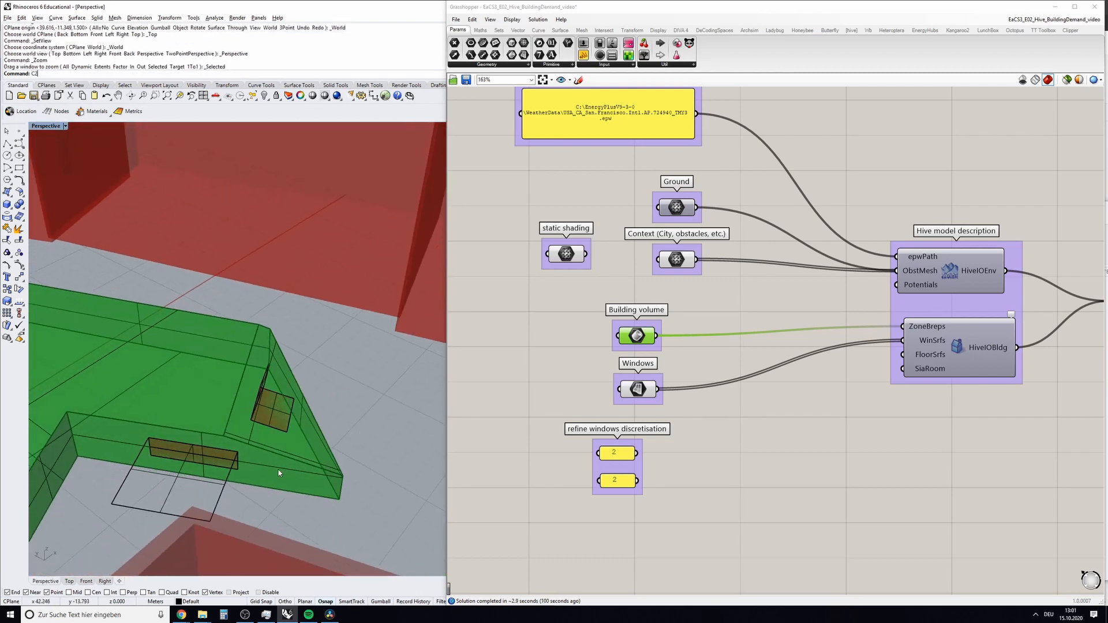
pyautogui.write('C2')
pyautogui.press('Return')
pyautogui.click(257, 407)
pyautogui.click(291, 424)
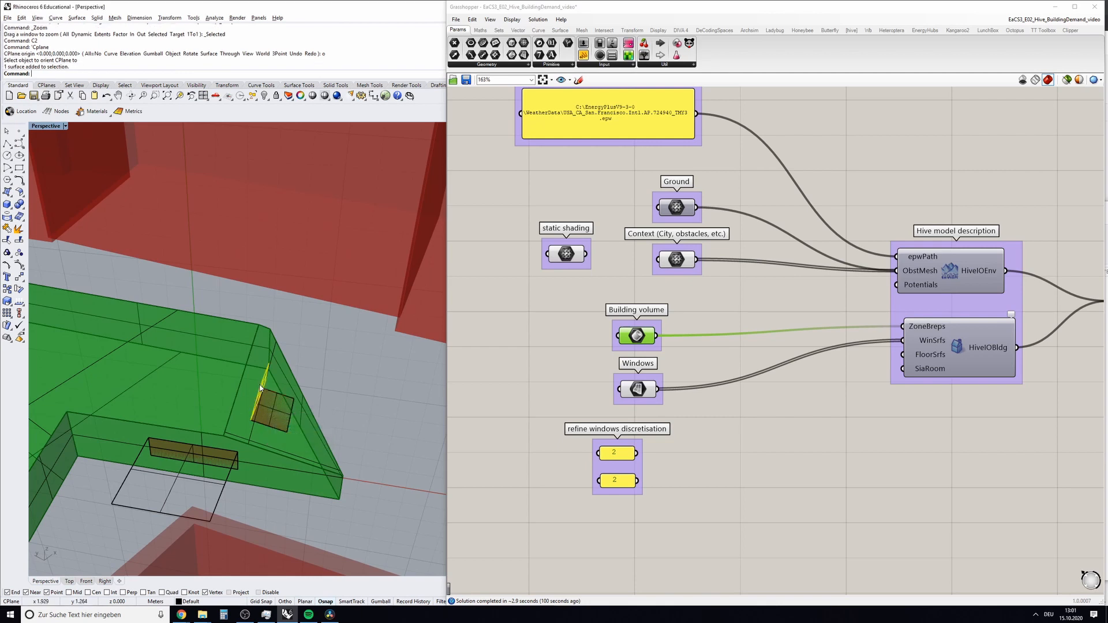
# Rotate the lofted surface again about the roof window's corner so it projects as an overhang over the roof window, and reset the view
pyautogui.write('R2')
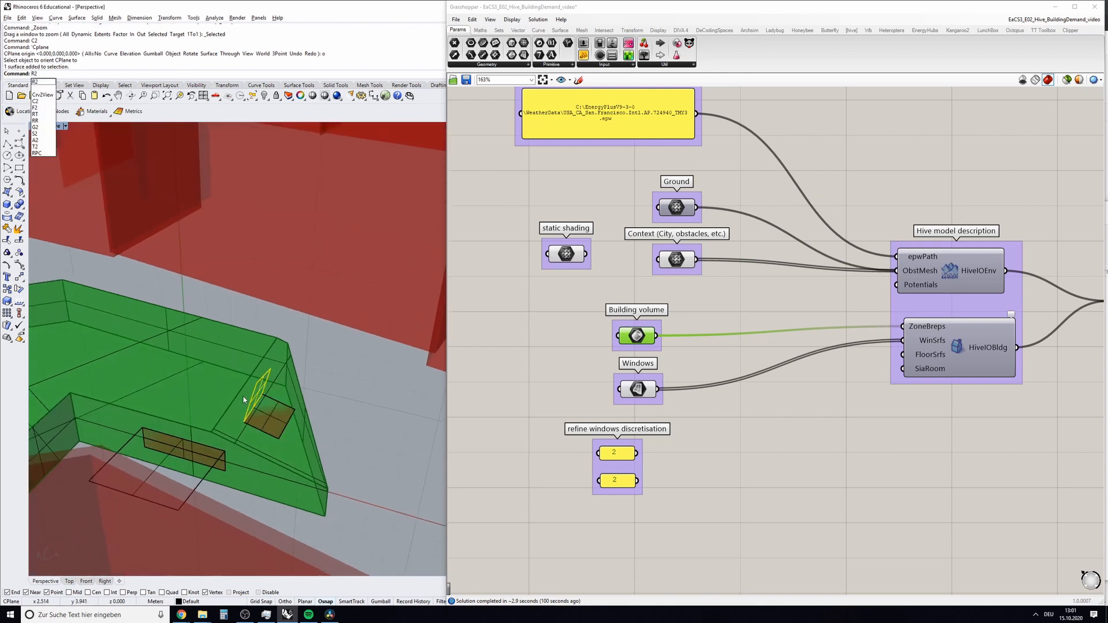
pyautogui.press('Return')
pyautogui.click(242, 423)
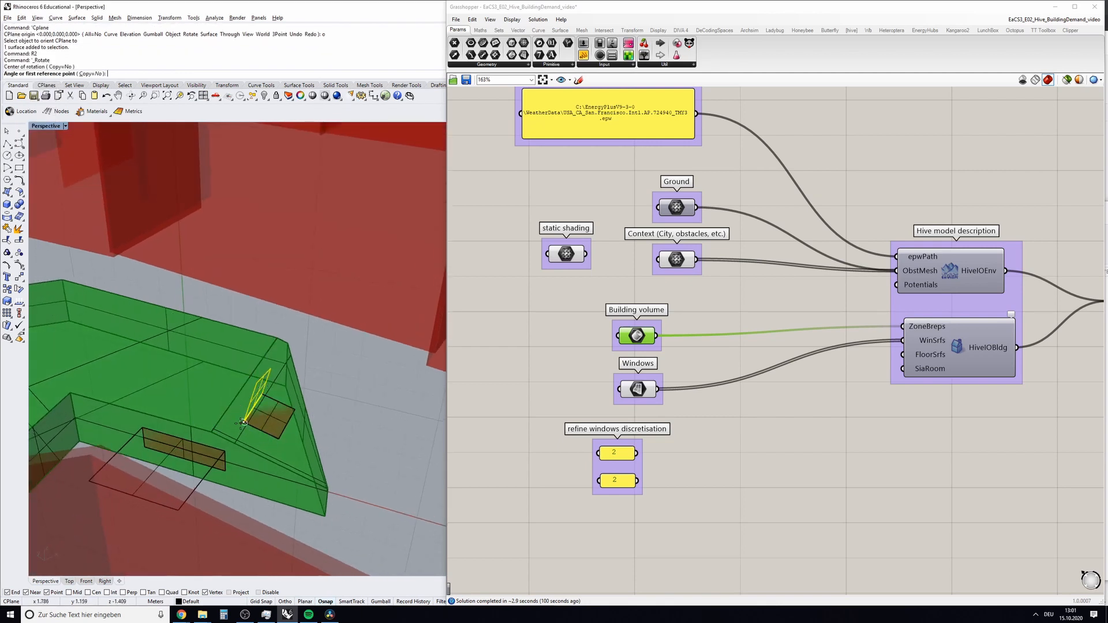
pyautogui.moveTo(254, 398); pyautogui.dragTo(189, 389, button='right')
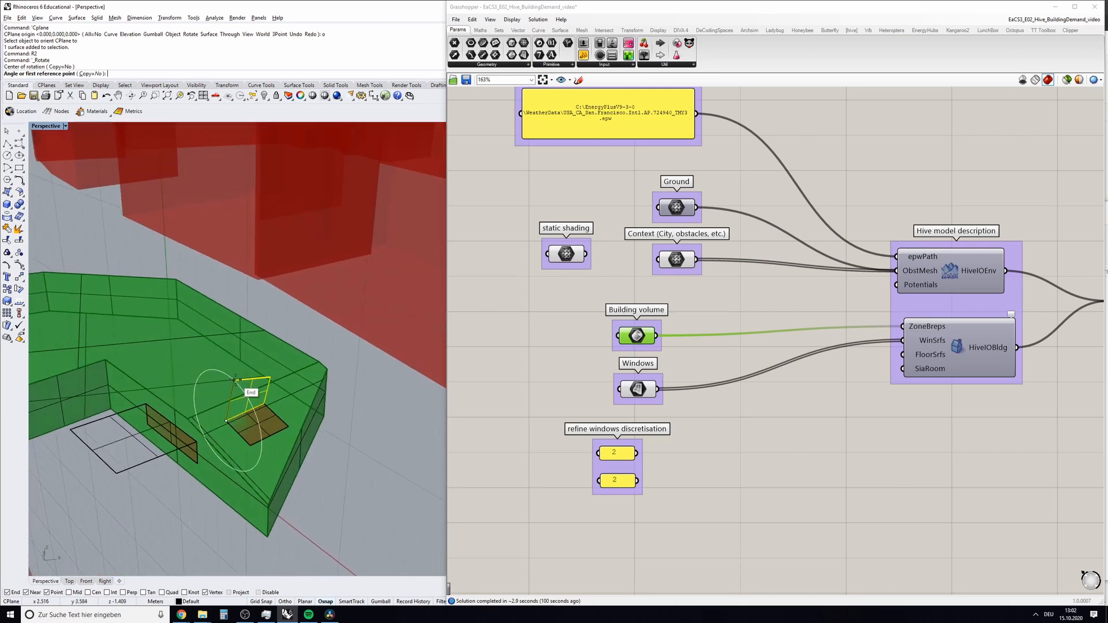
pyautogui.click(231, 379)
pyautogui.moveTo(338, 421); pyautogui.dragTo(87, 358, button='right')
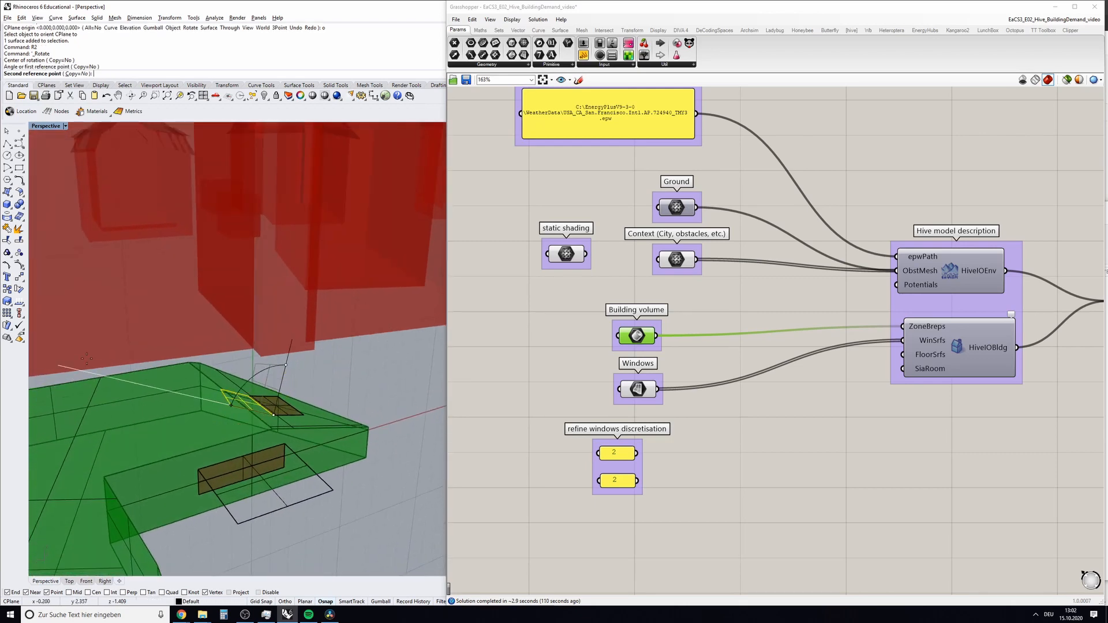
pyautogui.click(358, 375)
pyautogui.press('F4')
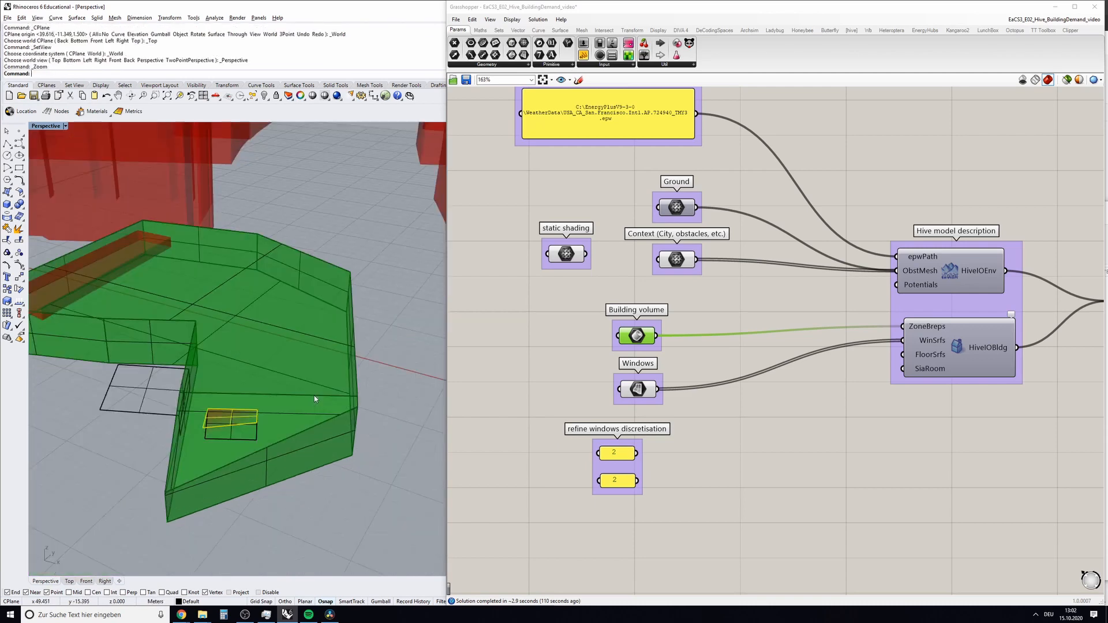
# Delete the baked building volume and the two baked window surfaces from the Rhino model
pyautogui.moveTo(314, 396); pyautogui.dragTo(275, 387, button='right')
pyautogui.scroll(-6, 388, 416)
pyautogui.click(240, 399)
pyautogui.press('Delete')
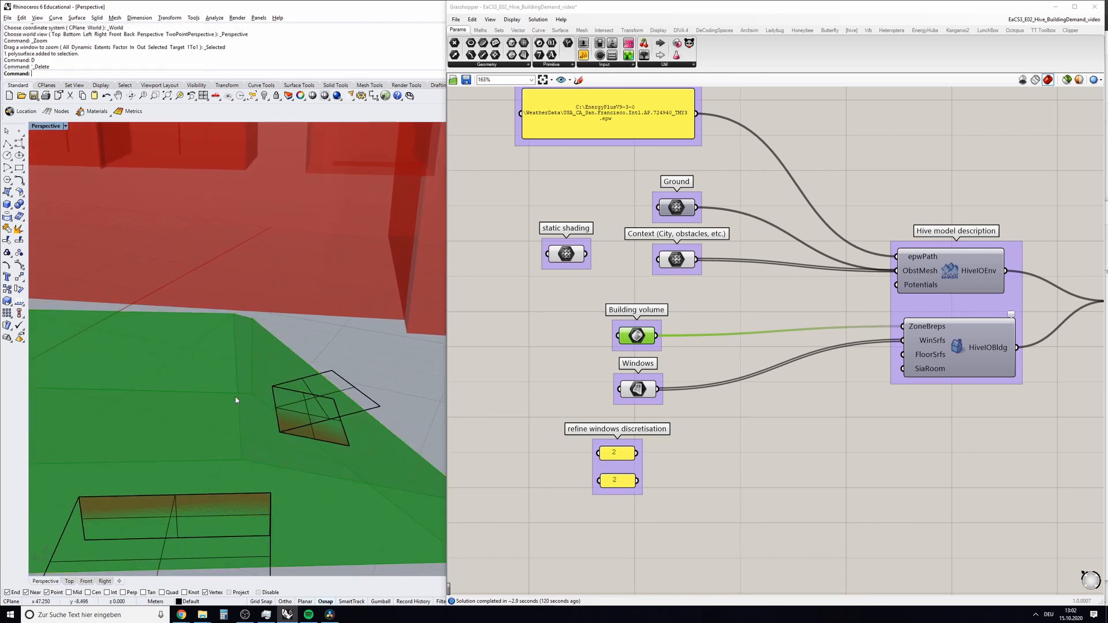
pyautogui.click(319, 442)
pyautogui.press('Delete')
pyautogui.click(210, 513)
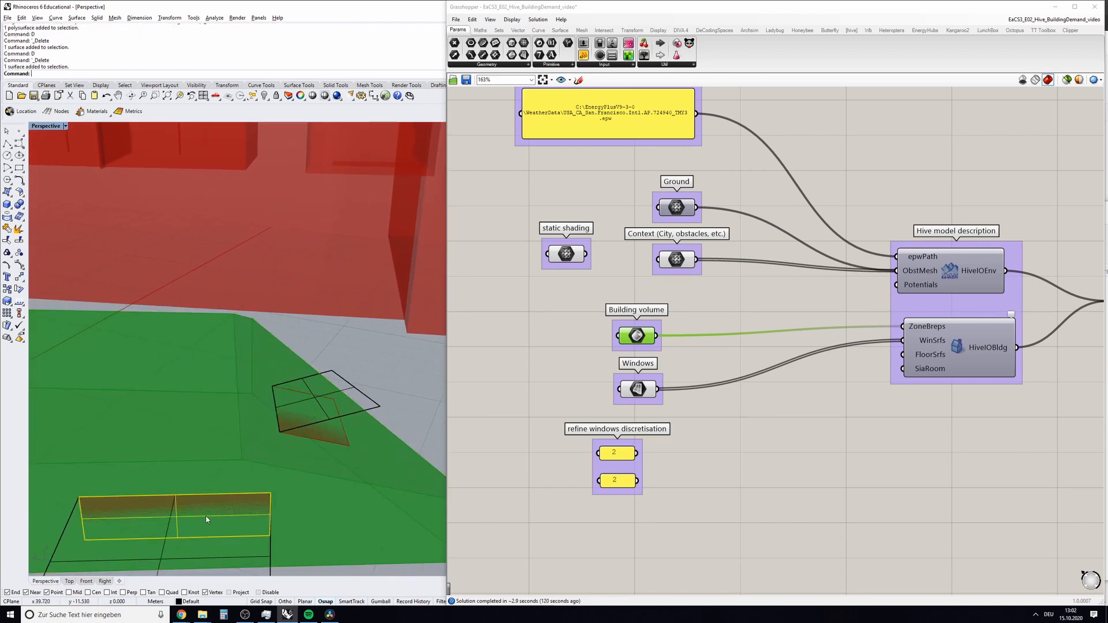
pyautogui.press('Delete')
# Examine the shading surfaces above the roof window and the facade window from several angles
pyautogui.scroll(-3, 211, 513)
pyautogui.moveTo(211, 513); pyautogui.dragTo(173, 490, button='right')
pyautogui.click(240, 473)
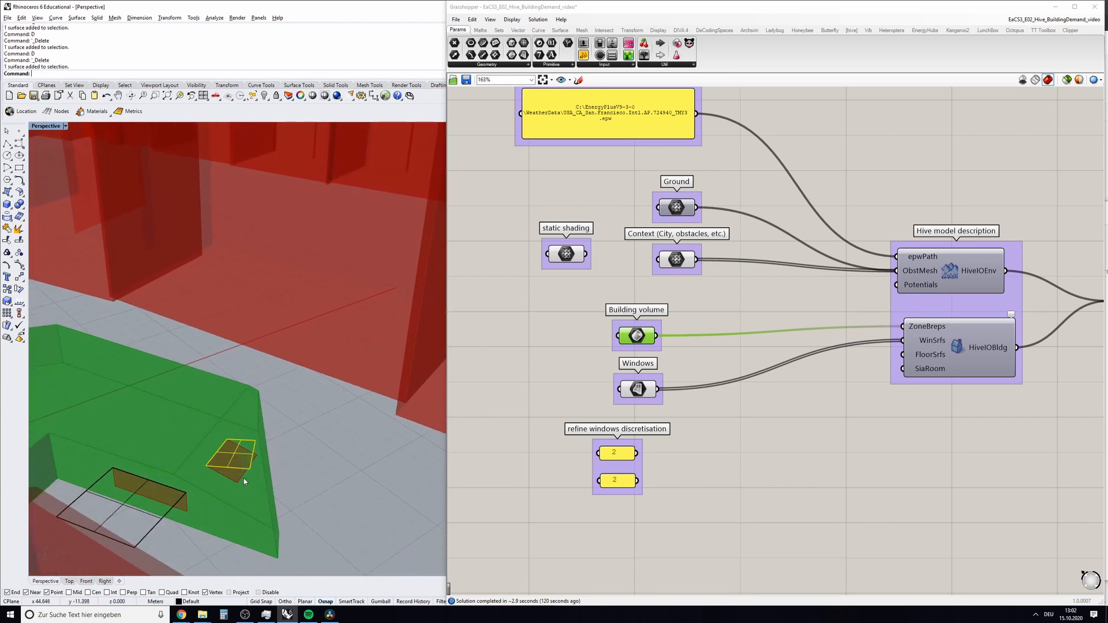
pyautogui.moveTo(246, 479); pyautogui.dragTo(427, 448, button='right')
pyautogui.moveTo(310, 438); pyautogui.dragTo(261, 417, button='right')
pyautogui.click(171, 438)
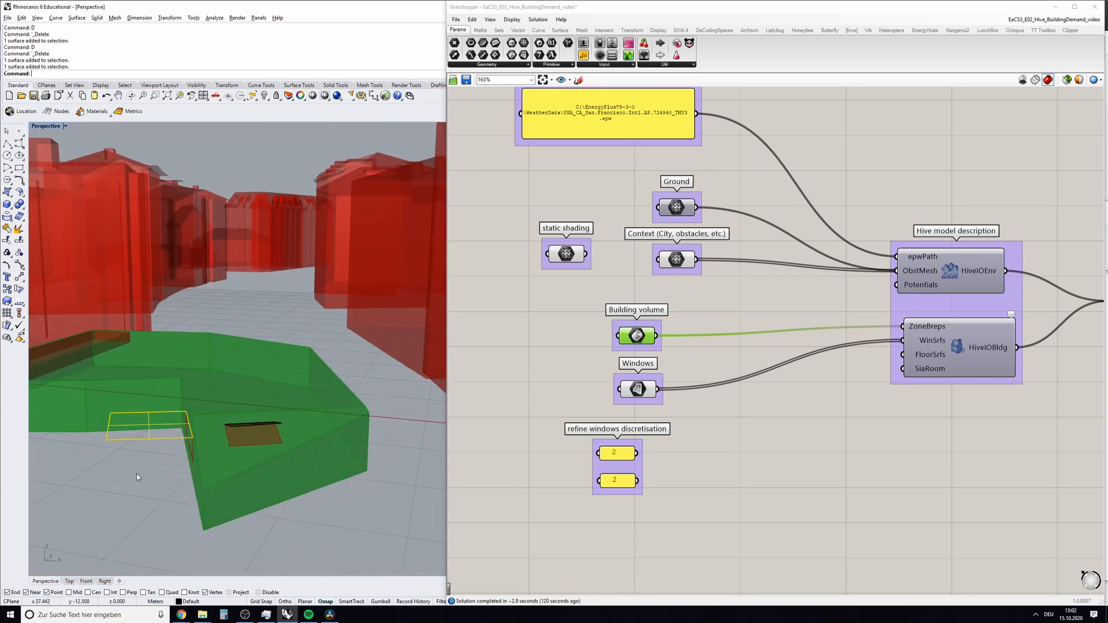
pyautogui.click(136, 472)
pyautogui.moveTo(128, 461); pyautogui.dragTo(186, 479, button='right')
# Add an empty Surface parameter and an empty Brep parameter to the canvas near the static shading component
pyautogui.doubleClick(547, 368)
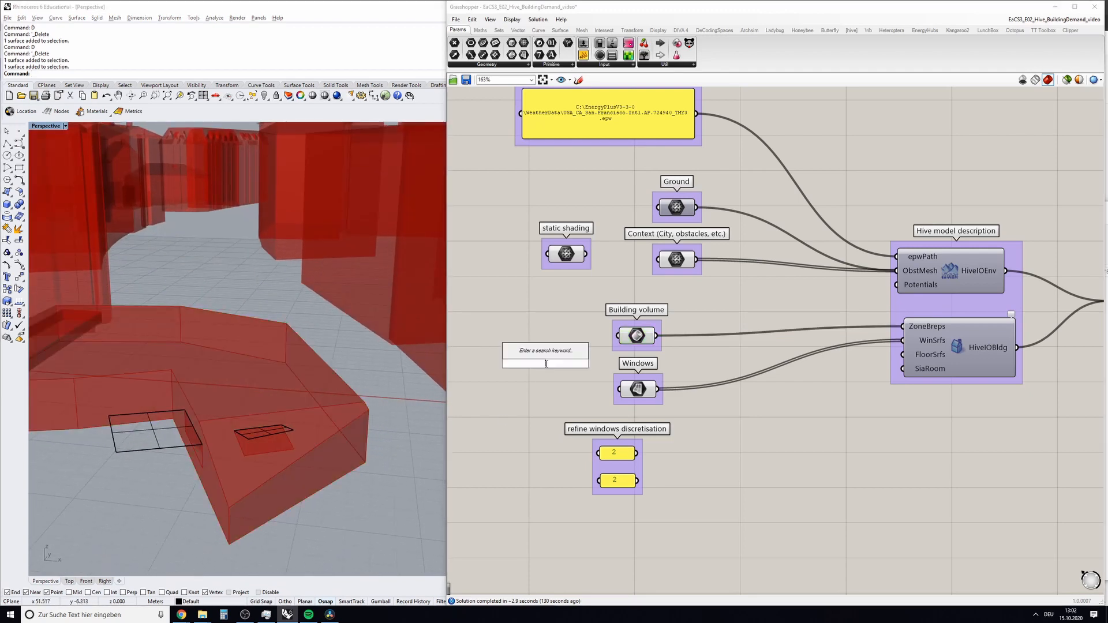
pyautogui.write('surf')
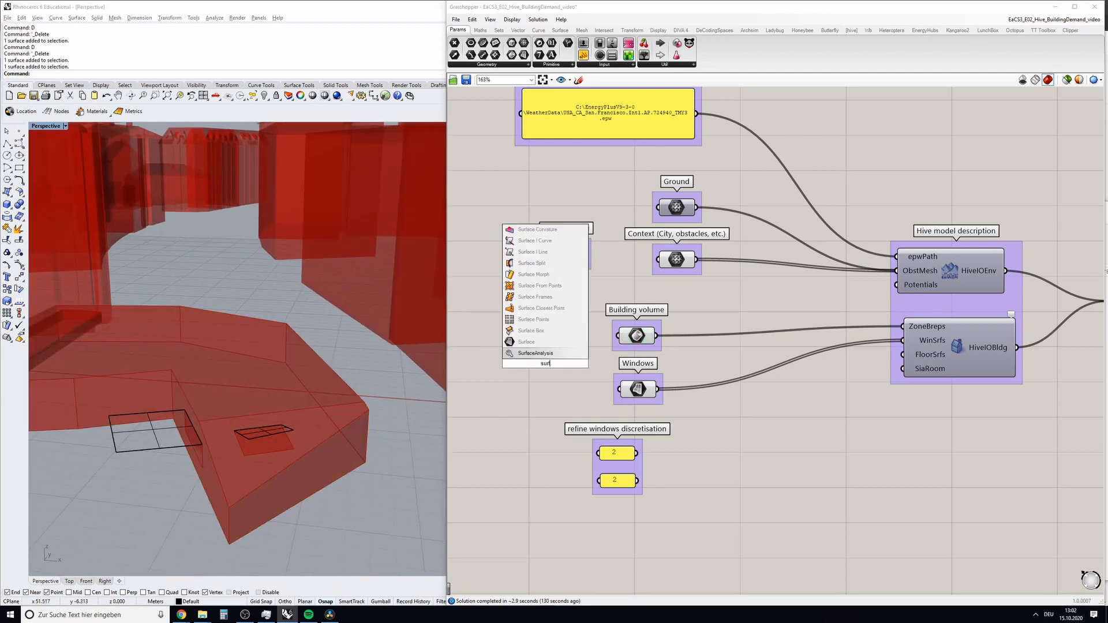
pyautogui.click(527, 342)
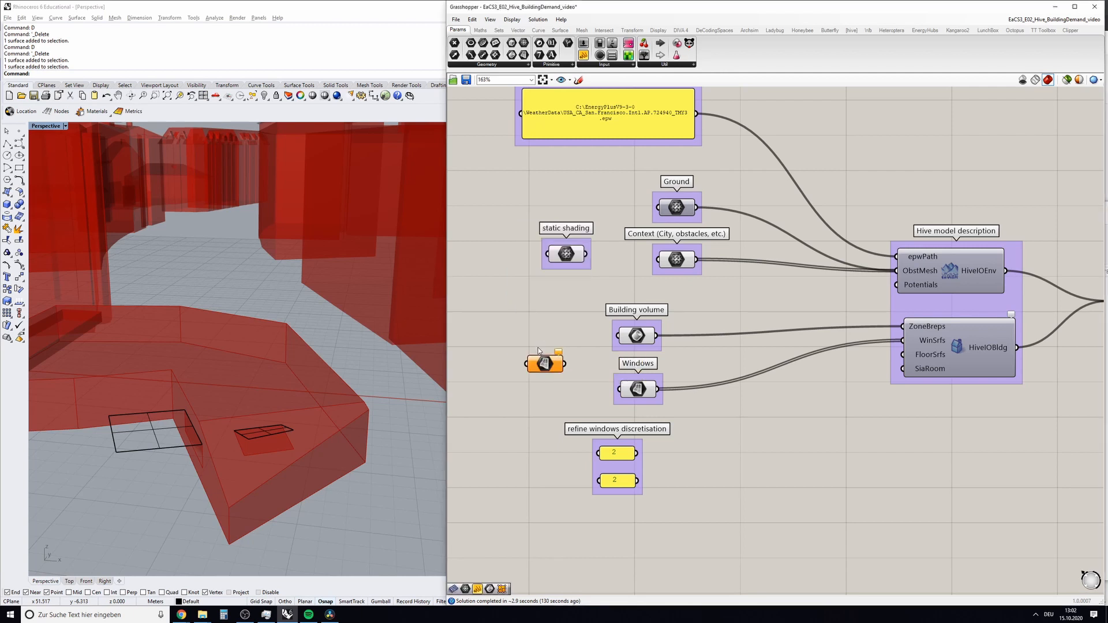
pyautogui.keyDown('shift'); pyautogui.moveTo(151, 496); pyautogui.dragTo(199, 483, button='right'); pyautogui.keyUp('shift')
pyautogui.doubleClick(523, 392)
pyautogui.write('brep')
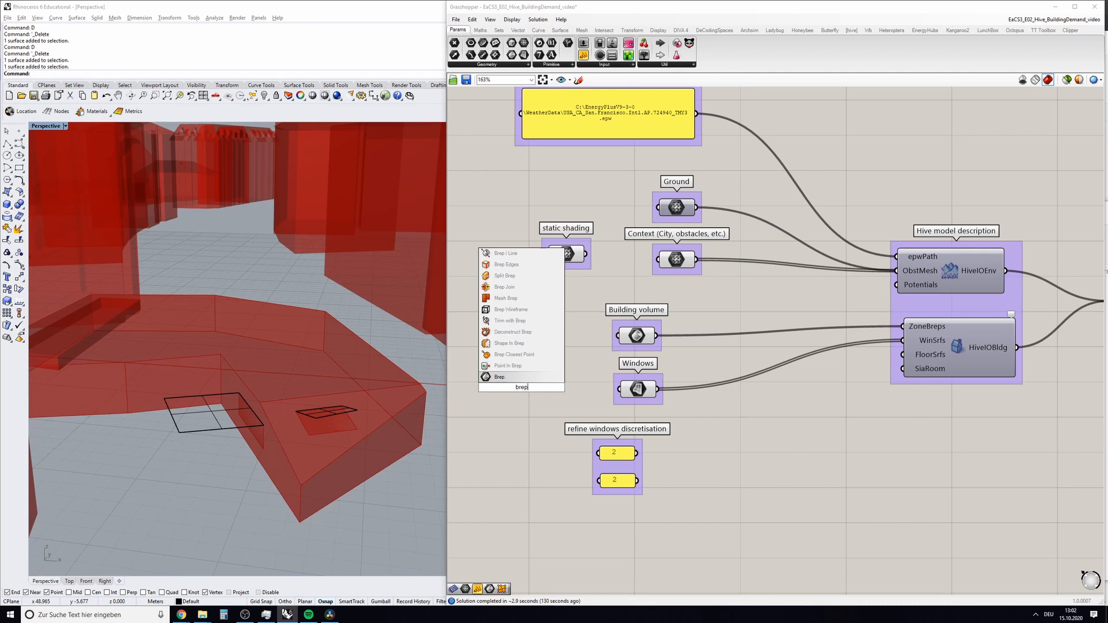
pyautogui.press('Return')
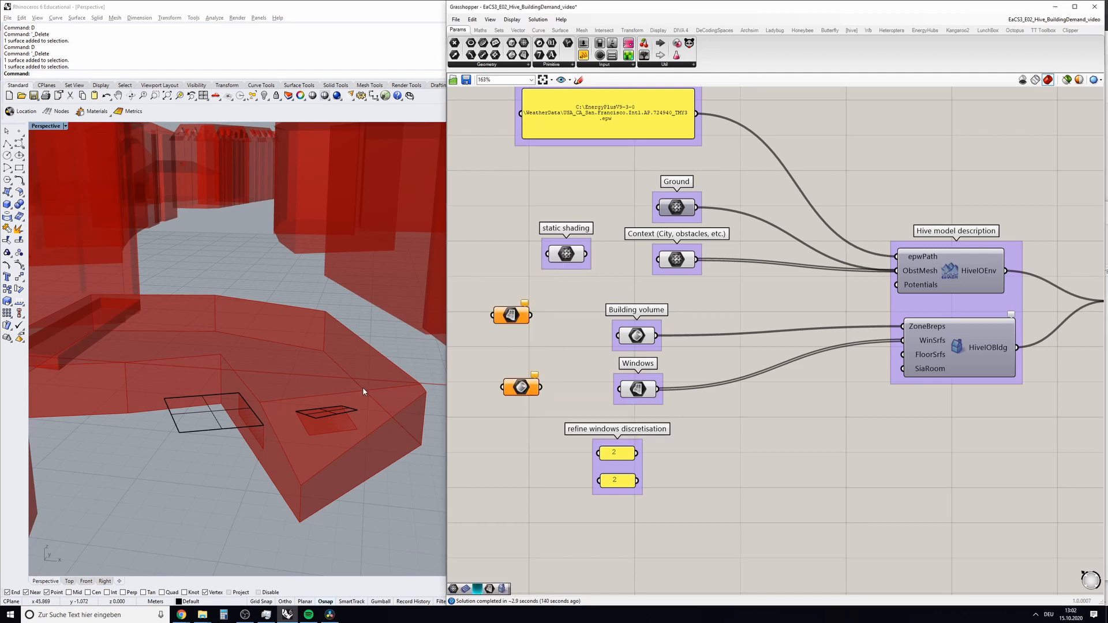
# Extrude the shading surface above the facade window slightly into a solid slab
pyautogui.click(211, 414)
pyautogui.write('ES')
pyautogui.press('Return')
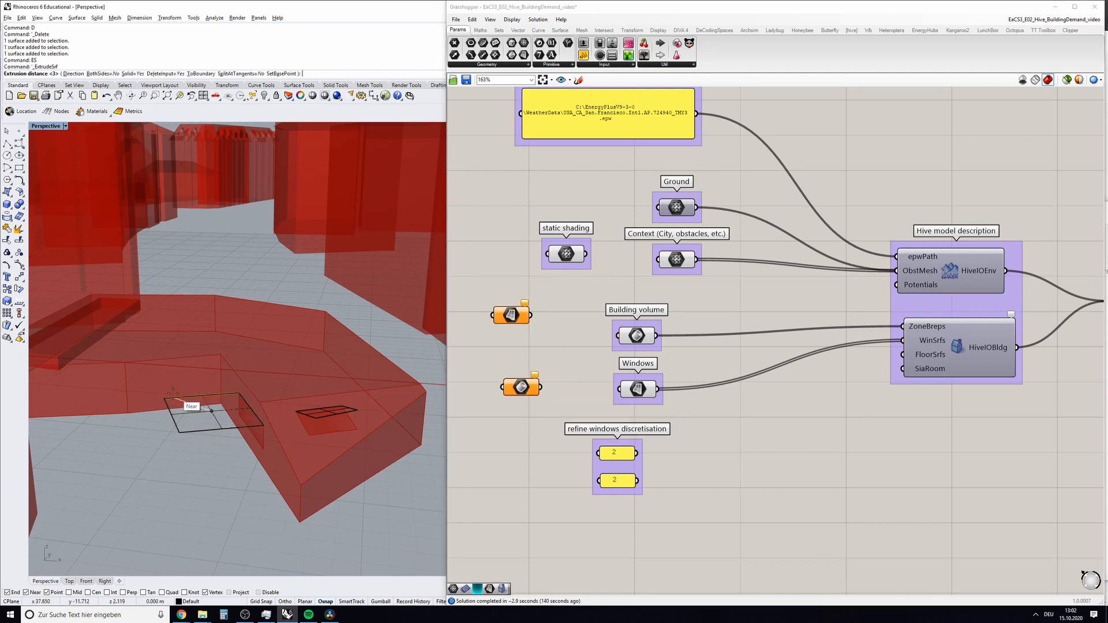
pyautogui.click(172, 395)
pyautogui.moveTo(173, 395); pyautogui.dragTo(339, 448, button='right')
# Scale the facade shading slab in one dimension along its thickness, using its corners as reference points
pyautogui.click(173, 375)
pyautogui.write('S1')
pyautogui.press('Return')
pyautogui.click(272, 385)
pyautogui.click(272, 385)
pyautogui.click(273, 398)
pyautogui.click(208, 468)
# Reference the shading surface above the roof window in the new Surface parameter
pyautogui.click(341, 401)
pyautogui.moveTo(341, 401); pyautogui.dragTo(404, 404, button='right')
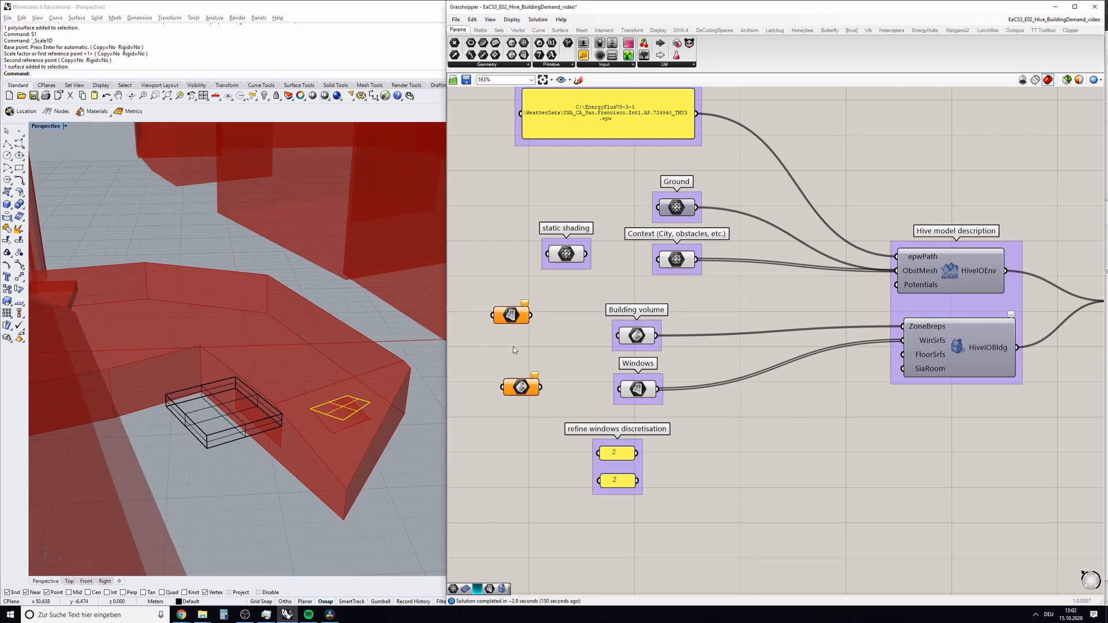
pyautogui.rightClick(509, 316)
pyautogui.click(555, 437)
pyautogui.click(361, 423)
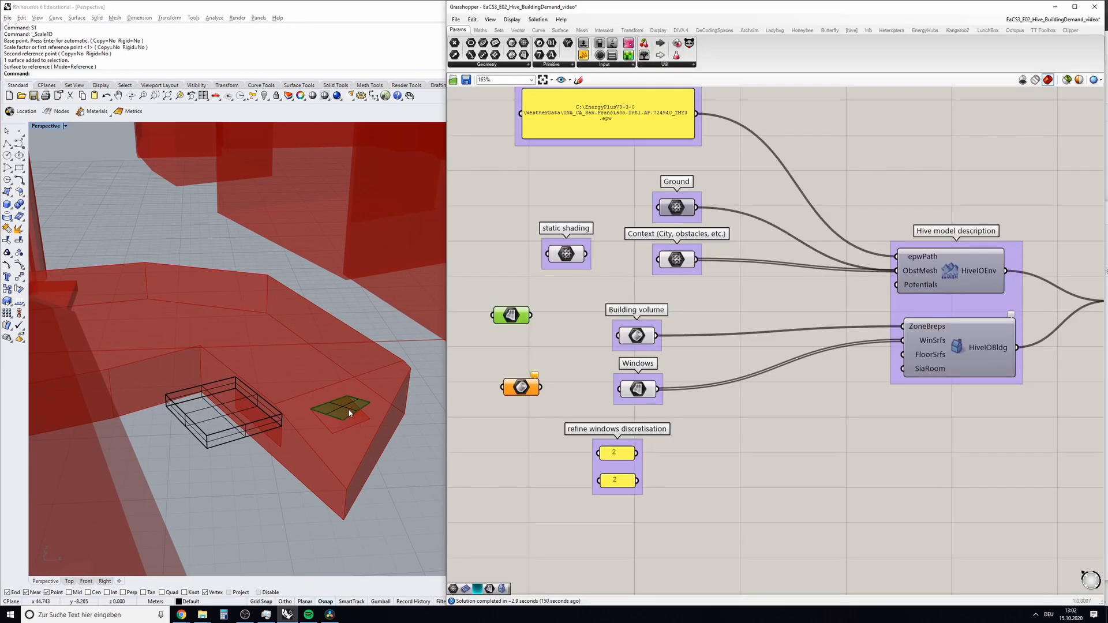
# Reference the extruded facade shading slab in the new Brep parameter
pyautogui.rightClick(524, 389)
pyautogui.click(569, 502)
pyautogui.click(242, 404)
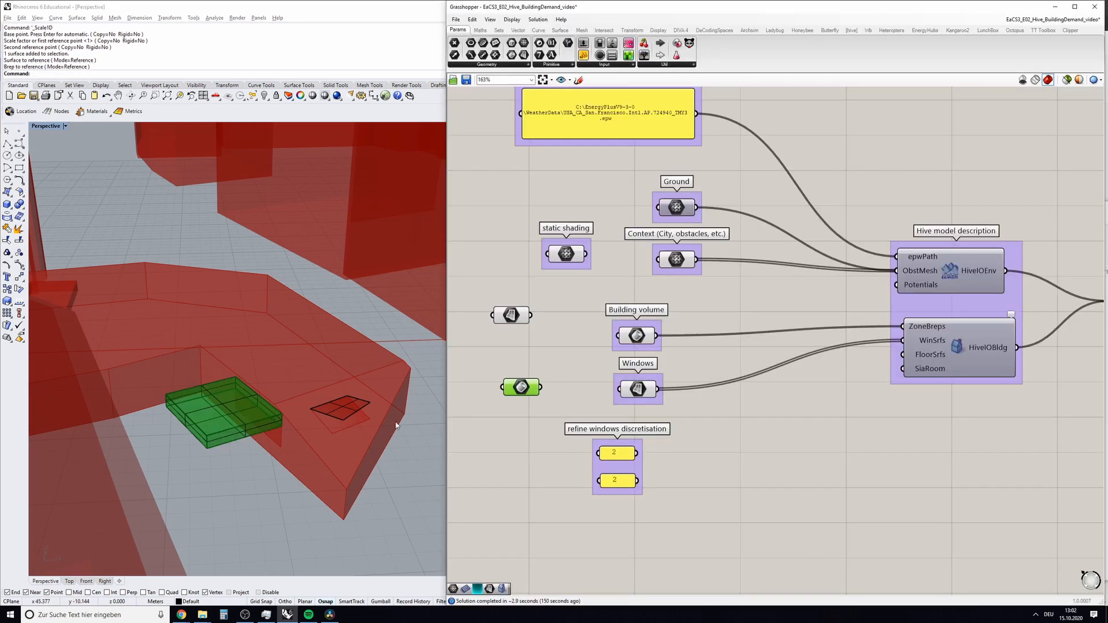
# Connect both the Surface and the Brep parameter to the static shading mesh component and place it between them
pyautogui.moveTo(533, 422); pyautogui.dragTo(503, 311)
pyautogui.moveTo(515, 348); pyautogui.dragTo(571, 386, button='right')
pyautogui.moveTo(575, 424); pyautogui.dragTo(521, 363)
pyautogui.click(546, 344)
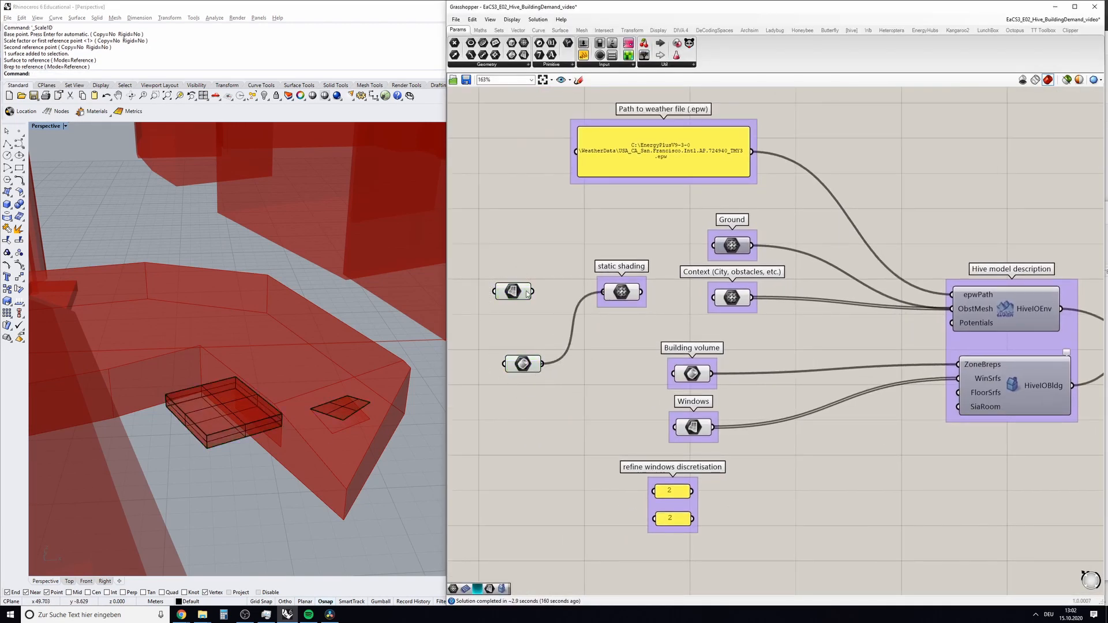
pyautogui.moveTo(630, 297); pyautogui.dragTo(622, 318)
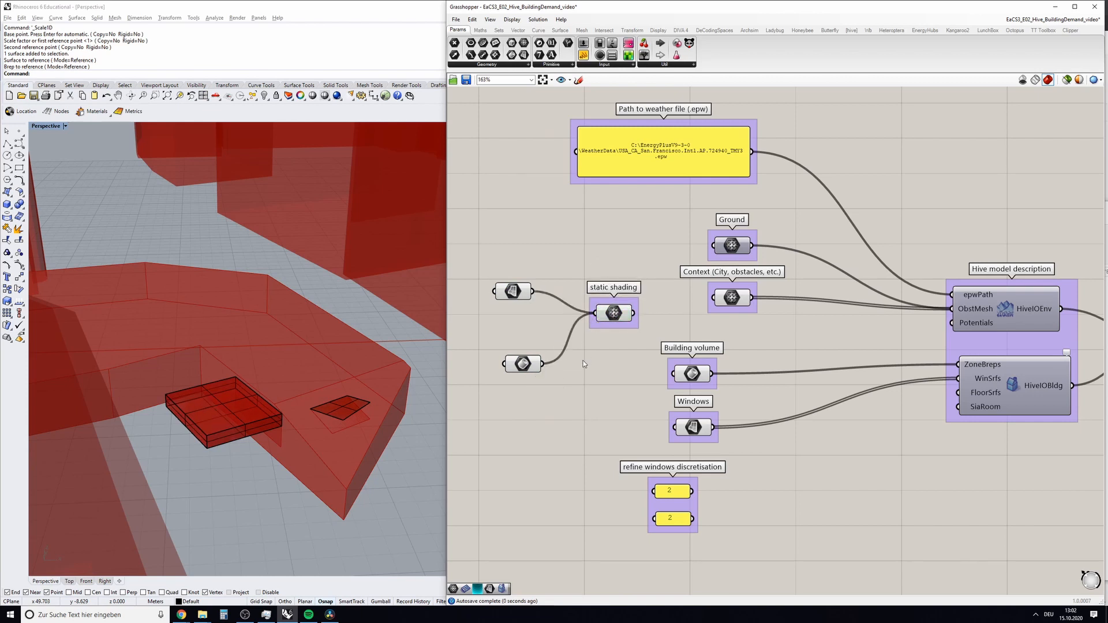
# Hide the original shading geometry in Rhino and turn off the preview of the Surface and Brep parameters
pyautogui.moveTo(113, 353); pyautogui.dragTo(376, 465)
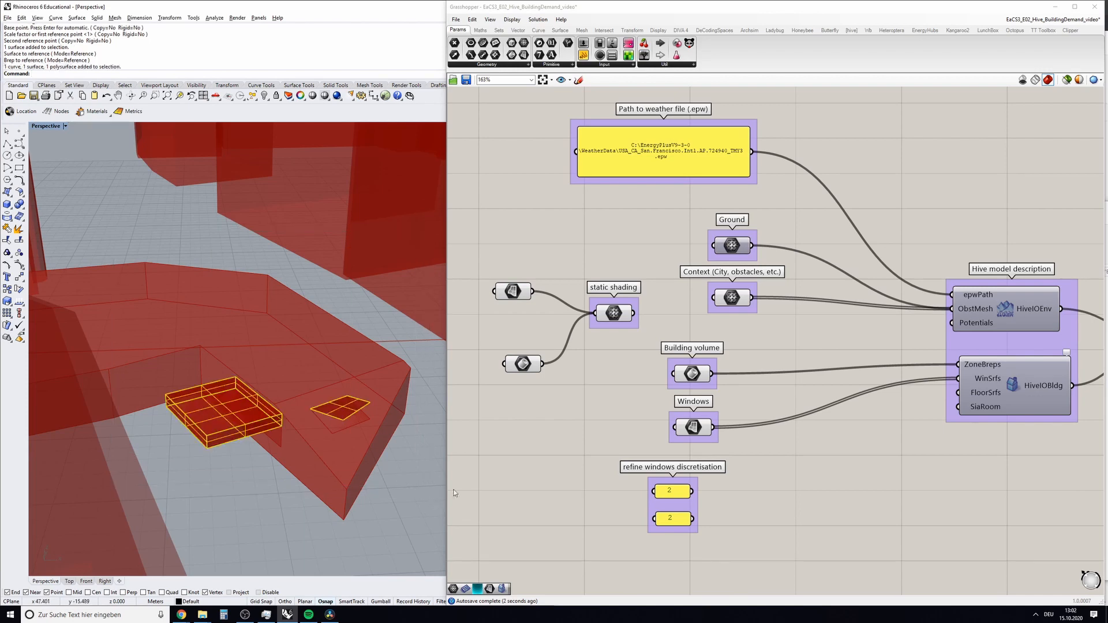
pyautogui.write('H')
pyautogui.press('Return')
pyautogui.moveTo(583, 428); pyautogui.dragTo(511, 297)
pyautogui.rightClick(512, 292)
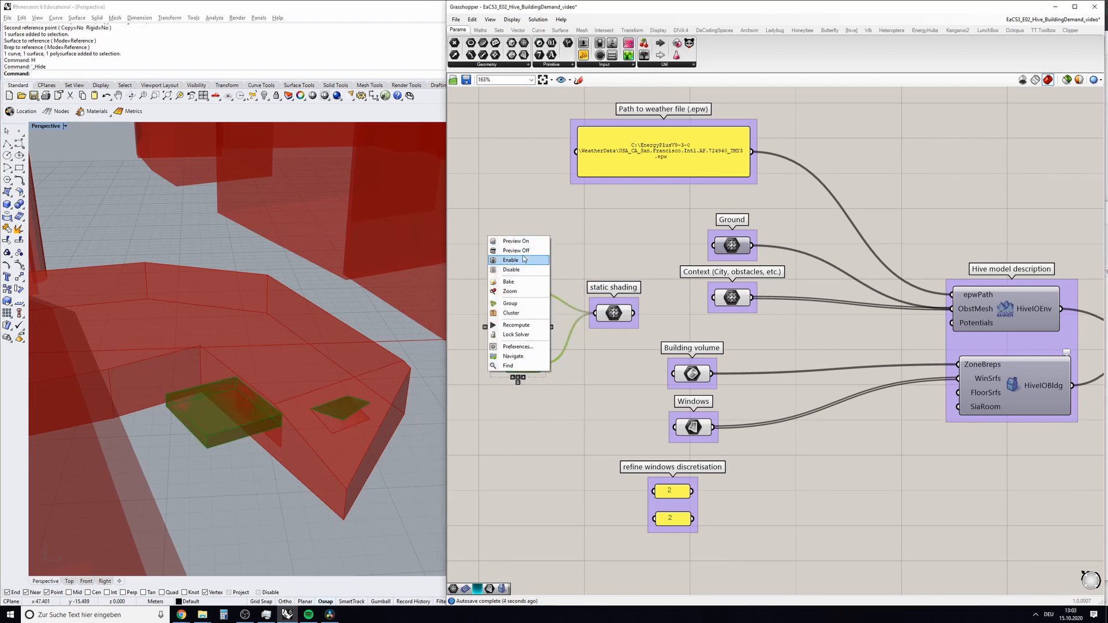
pyautogui.click(522, 252)
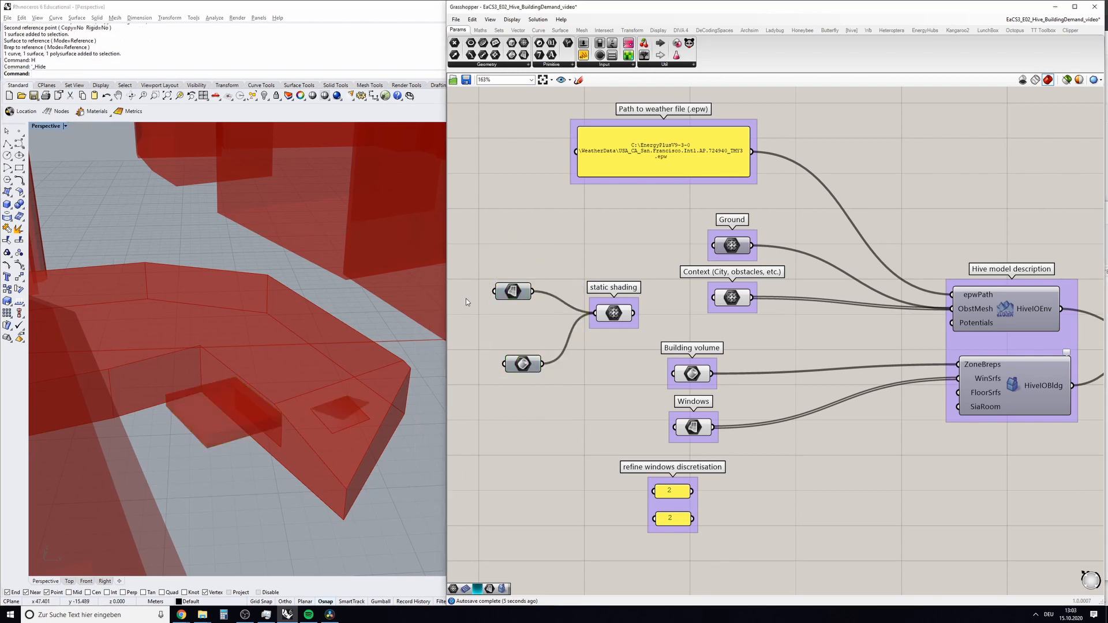
# Move the Building volume, Windows and refine windows discretisation groups down and place static shading directly below Context
pyautogui.click(622, 312)
pyautogui.moveTo(317, 389); pyautogui.dragTo(236, 361, button='right')
pyautogui.click(640, 314)
pyautogui.moveTo(640, 315)
pyautogui.mouseDown(button='right')
pyautogui.moveTo(620, 292)
pyautogui.moveTo(530, 262)
pyautogui.mouseUp(button='right')
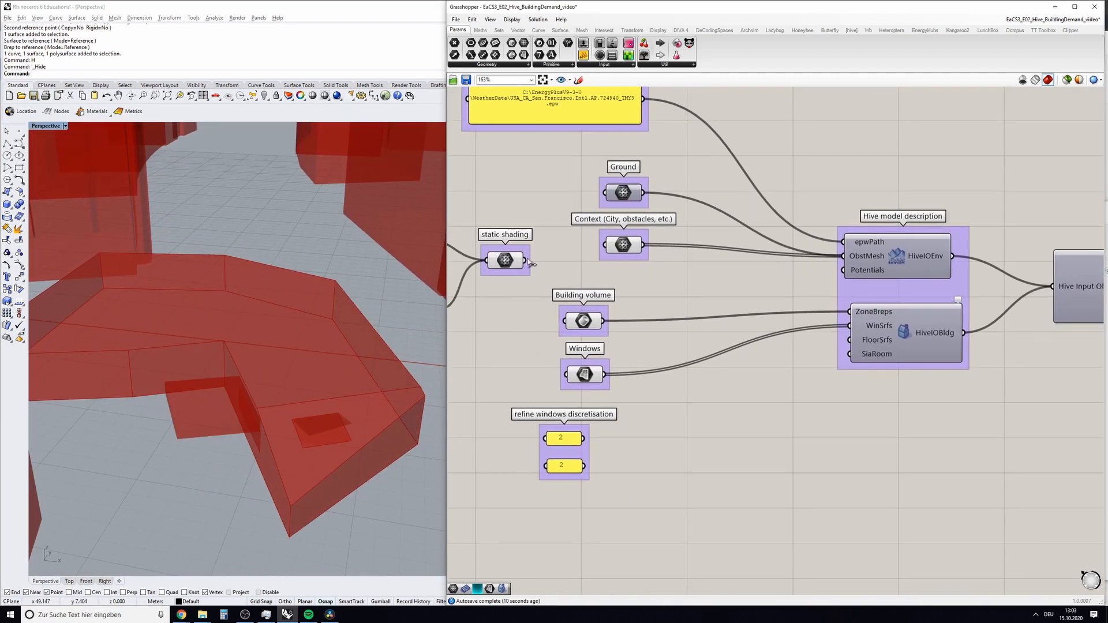
pyautogui.moveTo(505, 260); pyautogui.dragTo(600, 278)
pyautogui.moveTo(662, 383); pyautogui.dragTo(564, 318)
pyautogui.moveTo(632, 476); pyautogui.dragTo(561, 405)
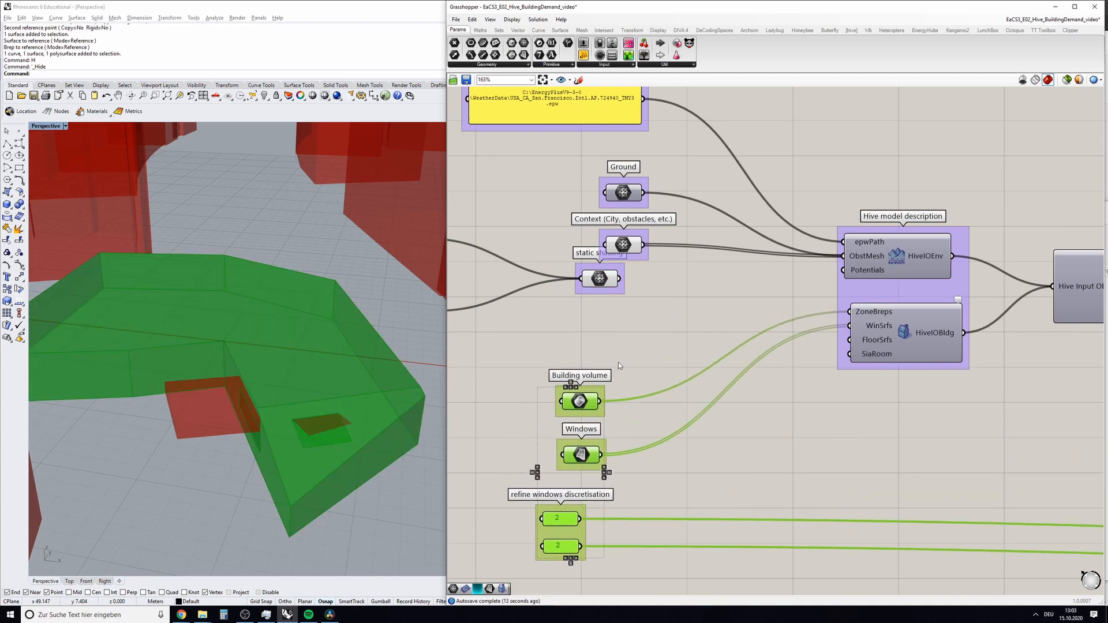
pyautogui.click(644, 321)
pyautogui.moveTo(649, 316); pyautogui.dragTo(615, 331, button='right')
pyautogui.moveTo(567, 295); pyautogui.dragTo(566, 311)
pyautogui.click(707, 297)
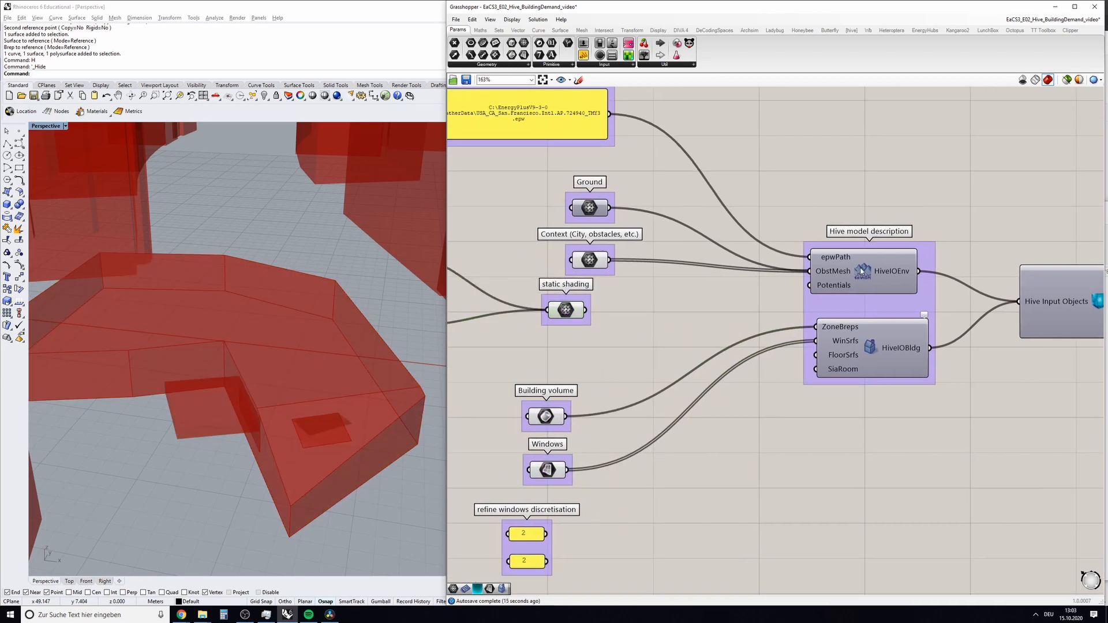
# Connect the static shading mesh to the ObstMesh input of HiveIOEnv as an additional obstacle
pyautogui.click(568, 311)
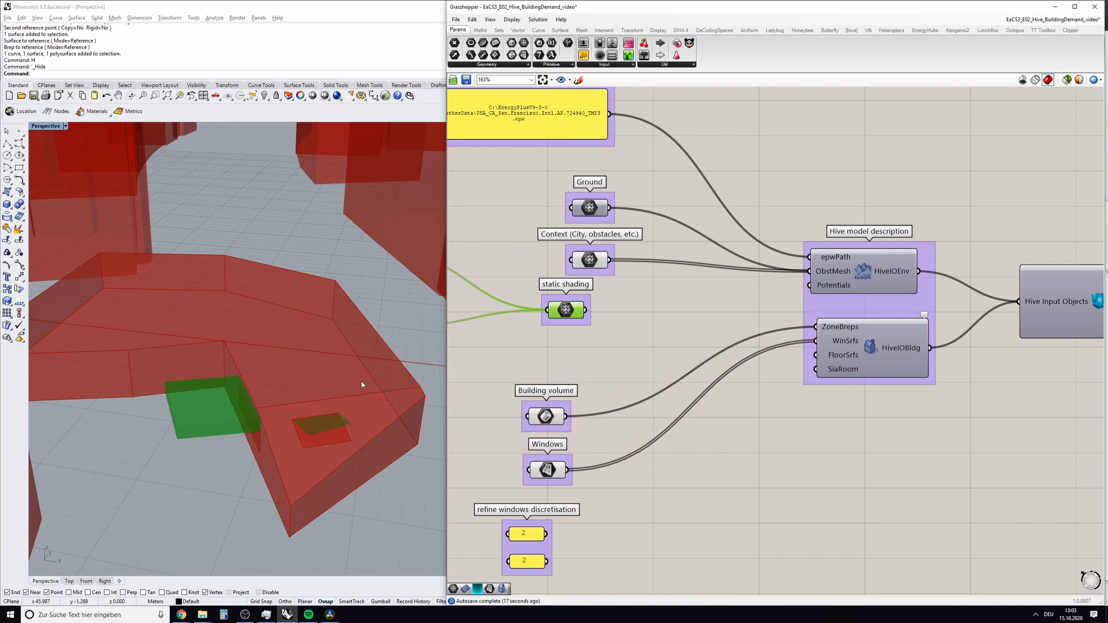
pyautogui.moveTo(317, 399); pyautogui.dragTo(323, 378, button='right')
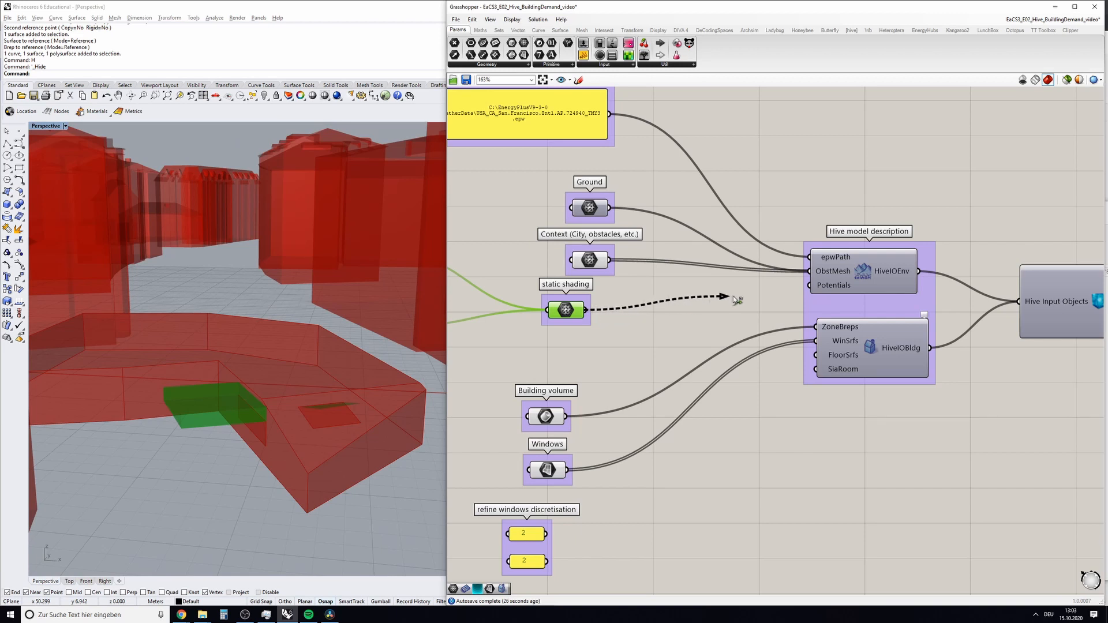
pyautogui.moveTo(785, 293); pyautogui.dragTo(807, 274)
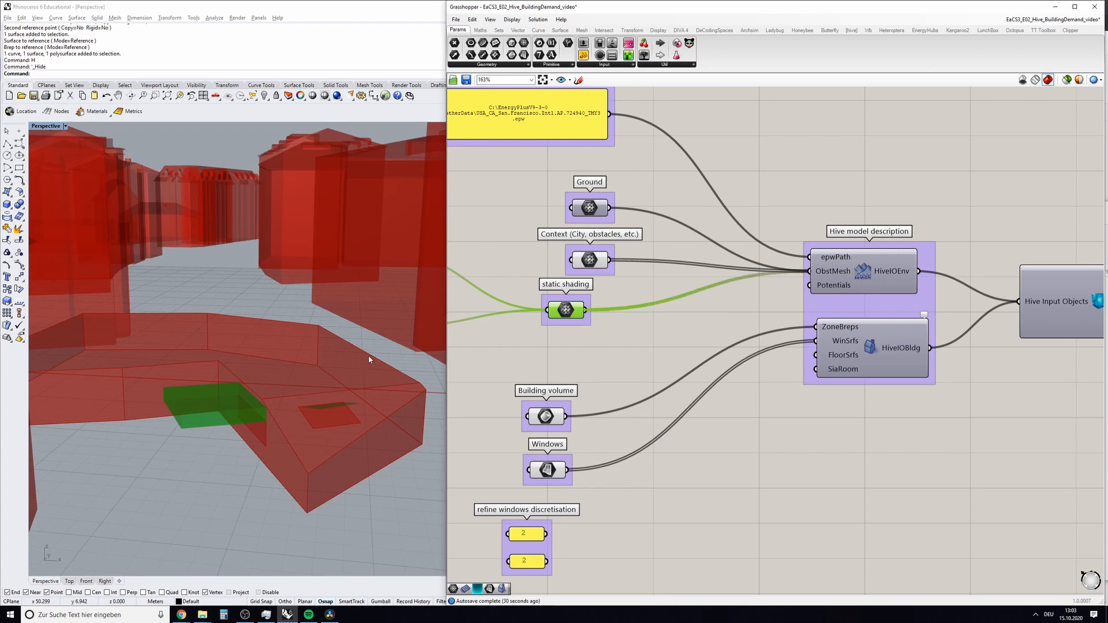
pyautogui.moveTo(366, 357); pyautogui.dragTo(376, 370, button='right')
pyautogui.moveTo(680, 336); pyautogui.dragTo(684, 339, button='right')
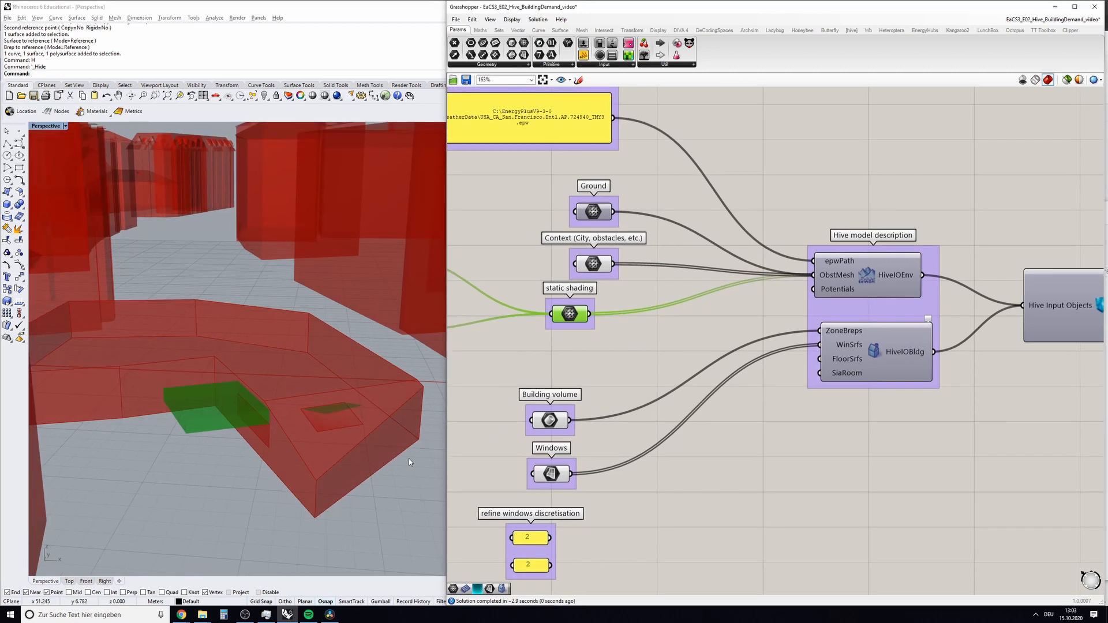
pyautogui.click(541, 378)
# Run the solar simulation by setting the Simulate solar? toggle to True
pyautogui.moveTo(195, 463); pyautogui.dragTo(208, 462, button='right')
pyautogui.scroll(-1, 677, 356)
pyautogui.scroll(-3, 678, 359)
pyautogui.moveTo(1097, 310); pyautogui.dragTo(829, 280, button='right')
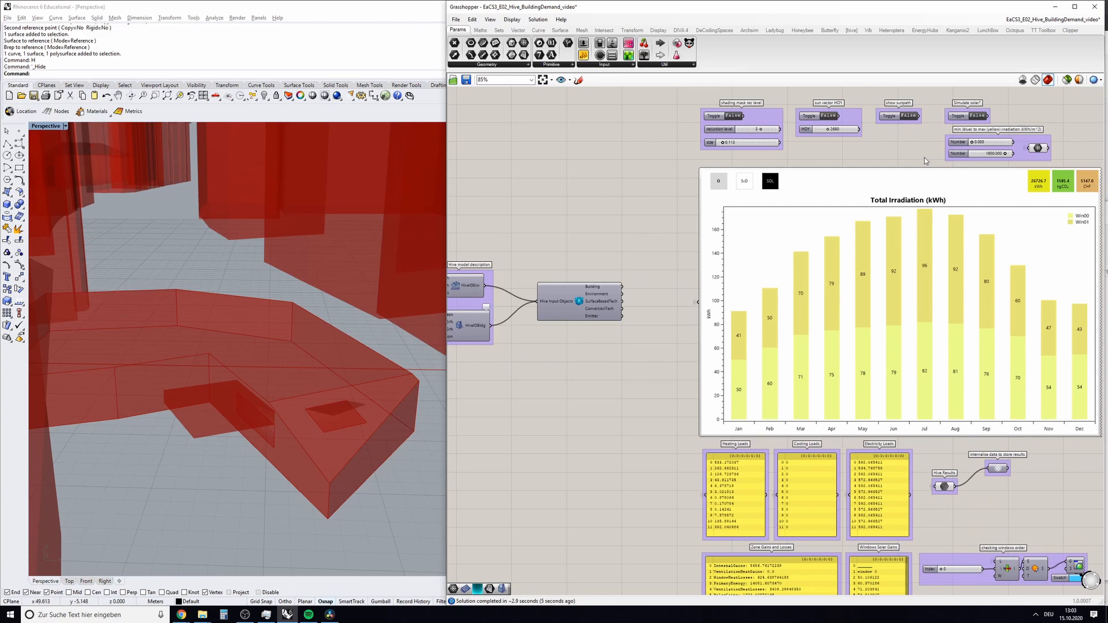
pyautogui.moveTo(294, 426)
pyautogui.mouseDown(button='right')
pyautogui.moveTo(319, 417)
pyautogui.moveTo(301, 408)
pyautogui.mouseUp(button='right')
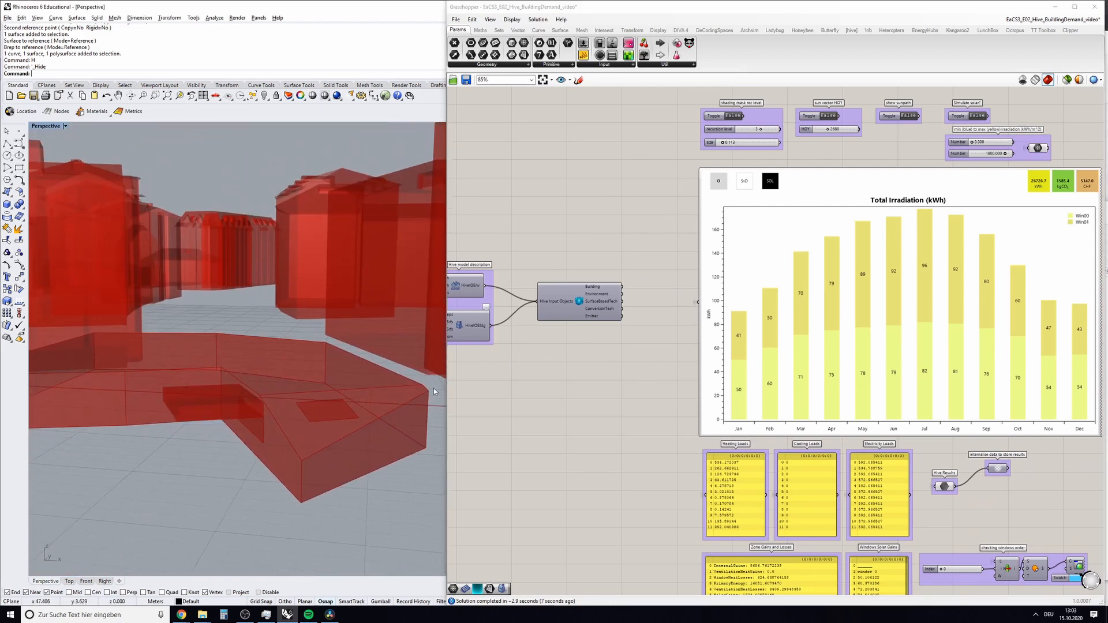
pyautogui.moveTo(946, 195); pyautogui.dragTo(914, 227, button='right')
pyautogui.scroll(4, 959, 146)
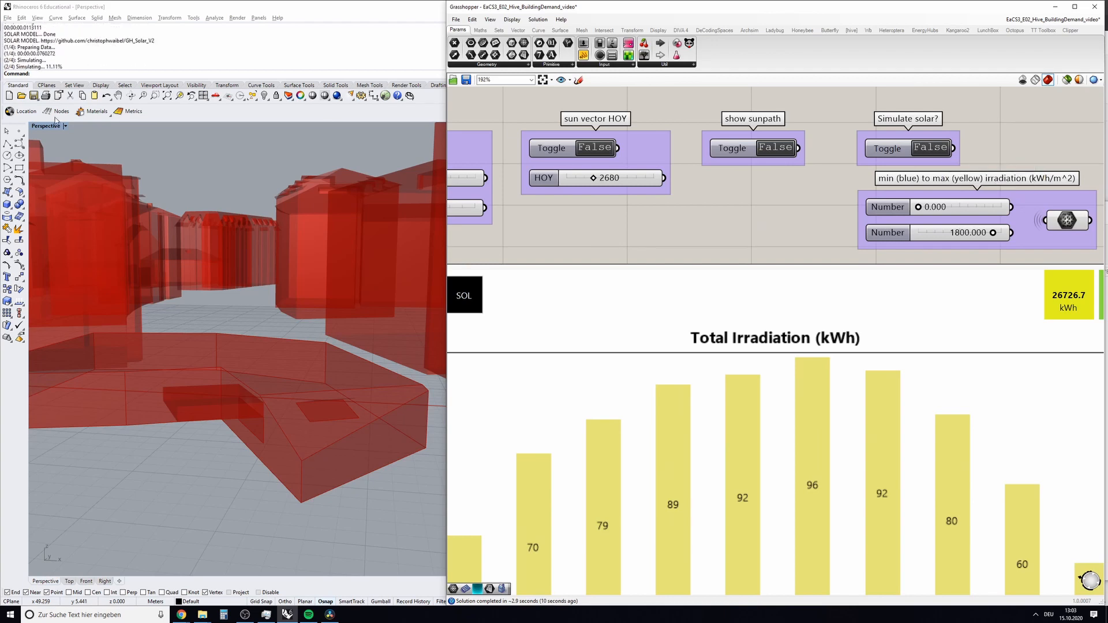
pyautogui.moveTo(243, 374); pyautogui.dragTo(228, 414, button='right')
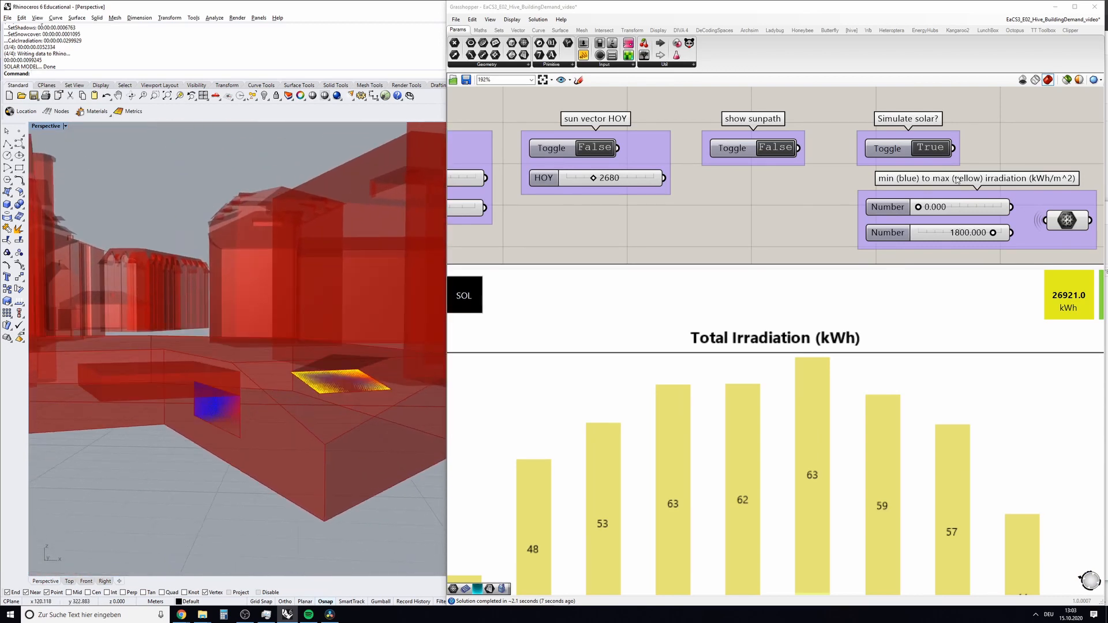
pyautogui.click(919, 209)
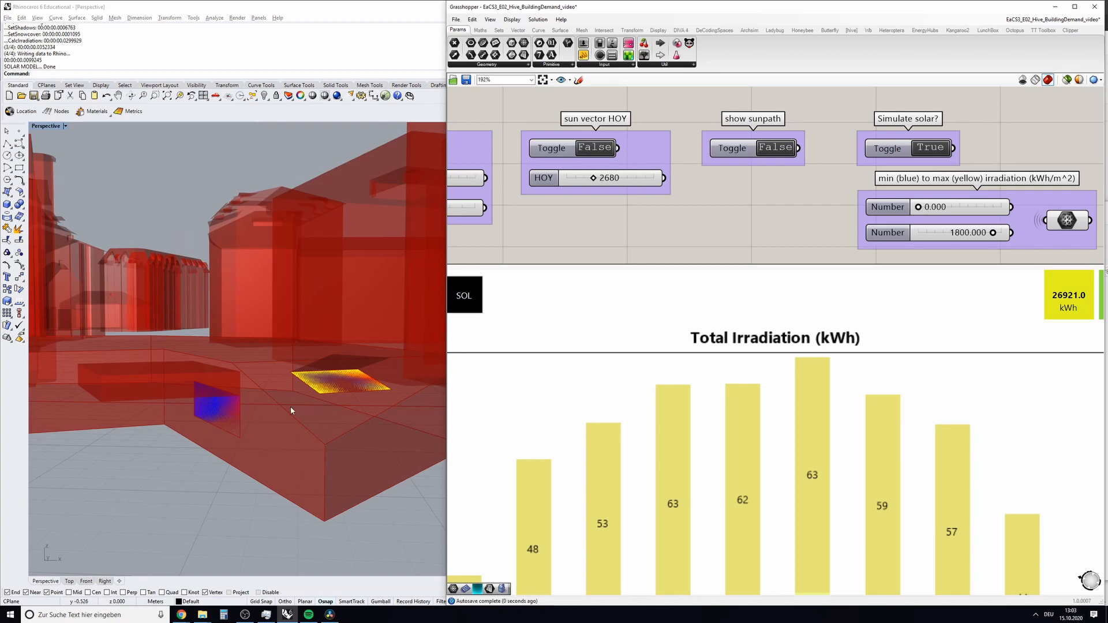
# Turn off the preview of the Building volume and Windows parameters
pyautogui.moveTo(291, 407); pyautogui.dragTo(372, 384, button='right')
pyautogui.moveTo(454, 295); pyautogui.dragTo(862, 252, button='right')
pyautogui.scroll(-4, 862, 251)
pyautogui.moveTo(541, 299); pyautogui.dragTo(894, 265, button='right')
pyautogui.scroll(3, 656, 354)
pyautogui.click(668, 479)
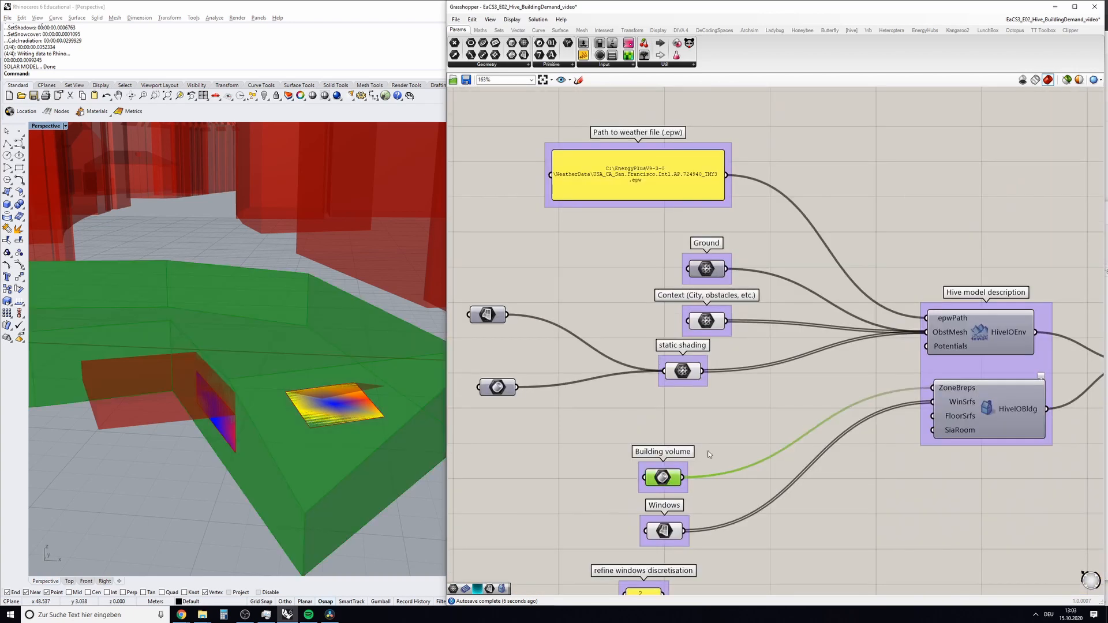
pyautogui.rightClick(668, 479)
pyautogui.click(744, 449)
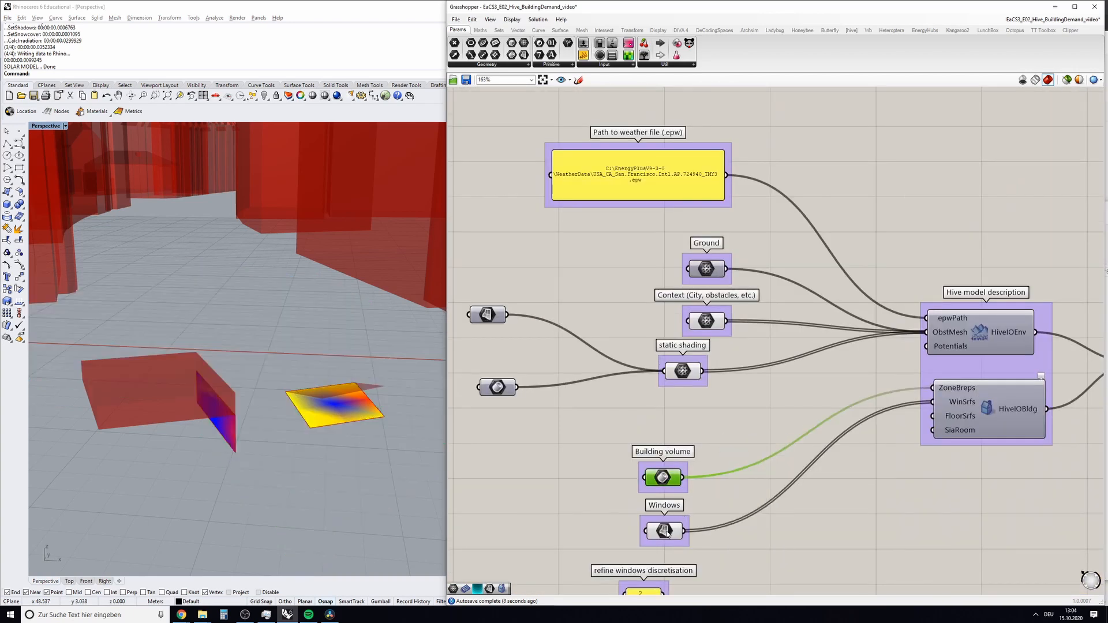
pyautogui.click(666, 532)
pyautogui.rightClick(667, 532)
pyautogui.click(745, 490)
# Examine the irradiation colours on the facade and roof windows together with the monthly Total Irradiation chart
pyautogui.moveTo(361, 460); pyautogui.dragTo(329, 439, button='right')
pyautogui.moveTo(798, 431); pyautogui.dragTo(641, 424, button='right')
pyautogui.scroll(-3, 641, 424)
pyautogui.moveTo(1004, 358); pyautogui.dragTo(568, 377, button='right')
pyautogui.scroll(2, 958, 204)
pyautogui.moveTo(333, 410); pyautogui.dragTo(311, 433, button='right')
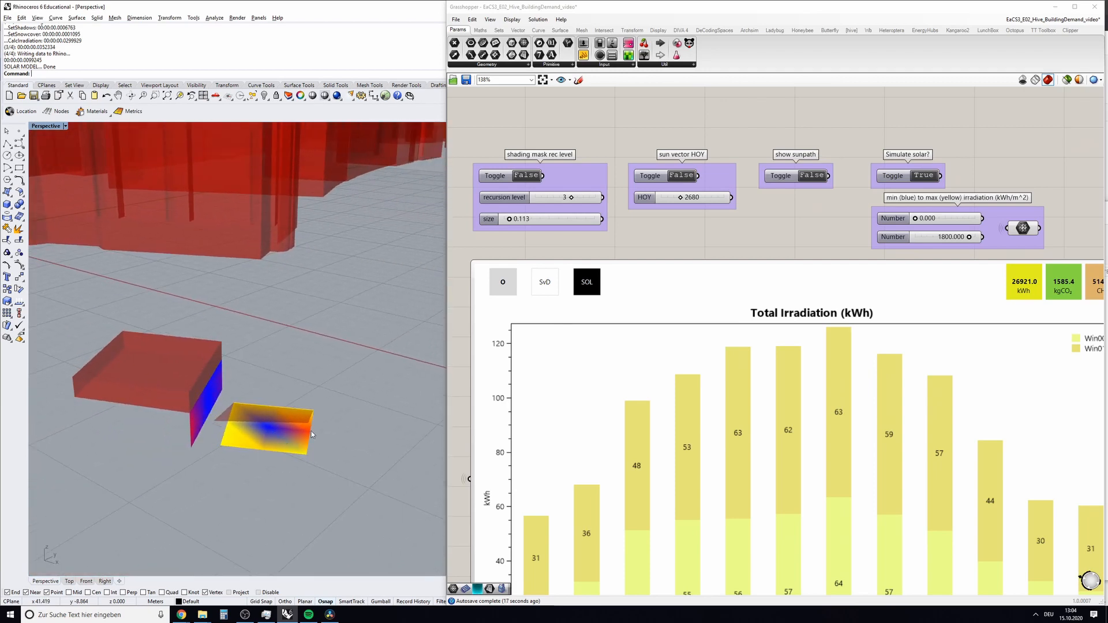
pyautogui.moveTo(276, 396); pyautogui.dragTo(330, 383, button='right')
# Turn off the preview of the Context (City, obstacles, etc.) mesh
pyautogui.moveTo(513, 374); pyautogui.dragTo(808, 335, button='right')
pyautogui.scroll(-2, 808, 335)
pyautogui.moveTo(540, 363); pyautogui.dragTo(940, 300, button='right')
pyautogui.scroll(3, 727, 322)
pyautogui.rightClick(727, 322)
pyautogui.click(610, 272)
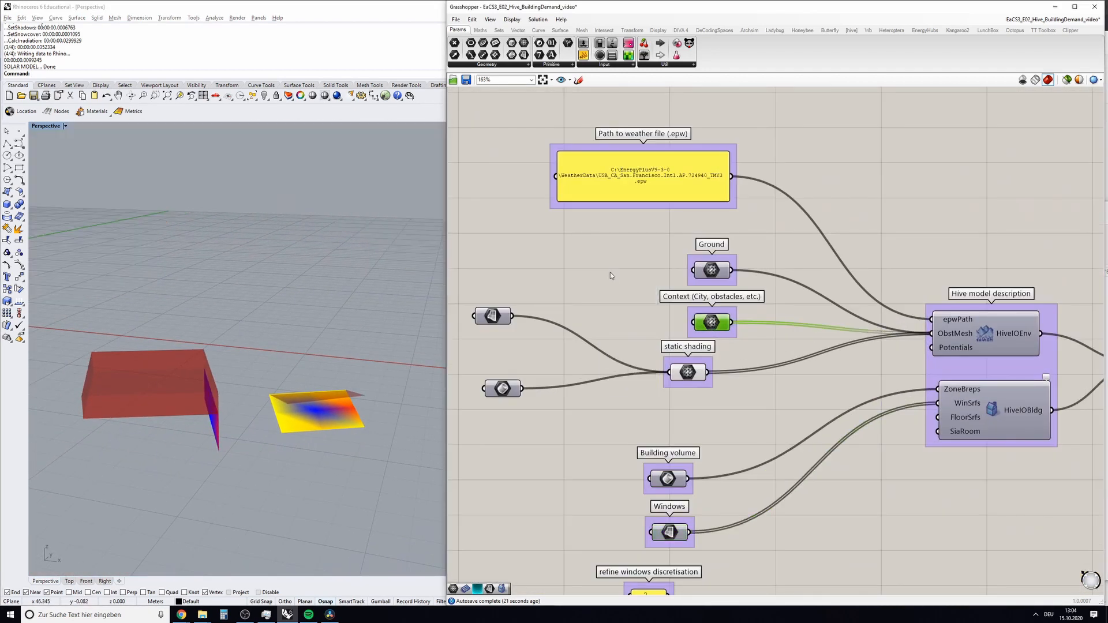
# Bake the coloured irradiation mesh of both windows into the Rhino model
pyautogui.moveTo(362, 317); pyautogui.dragTo(353, 292, button='right')
pyautogui.moveTo(849, 334); pyautogui.dragTo(675, 341, button='right')
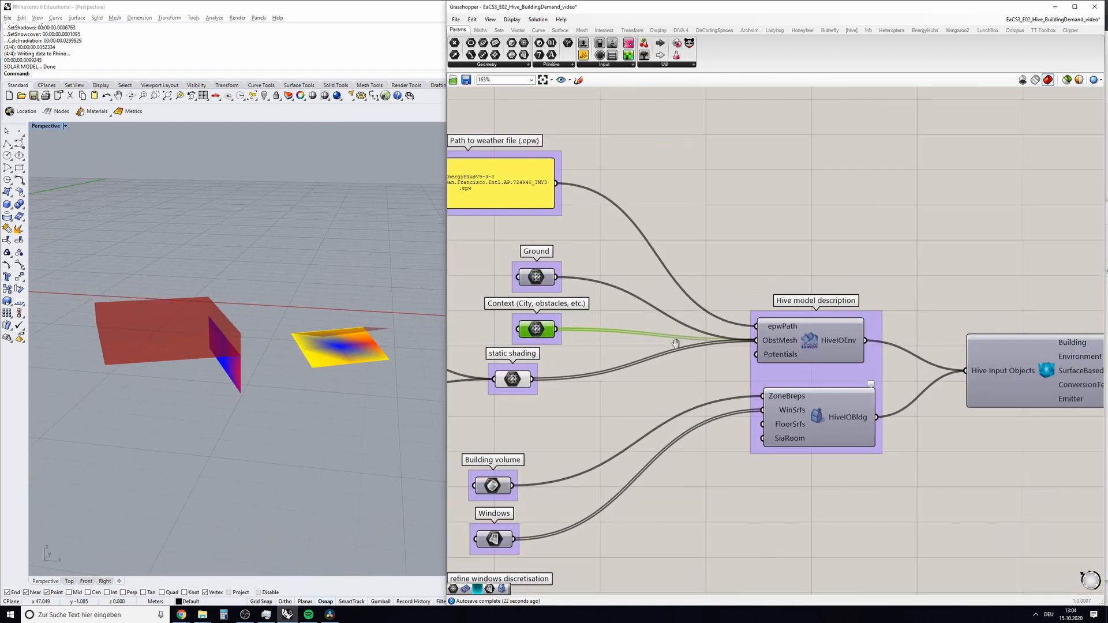
pyautogui.scroll(-4, 675, 341)
pyautogui.moveTo(769, 324); pyautogui.dragTo(511, 306, button='right')
pyautogui.moveTo(845, 271); pyautogui.dragTo(737, 308, button='right')
pyautogui.moveTo(260, 315); pyautogui.dragTo(359, 359, button='right')
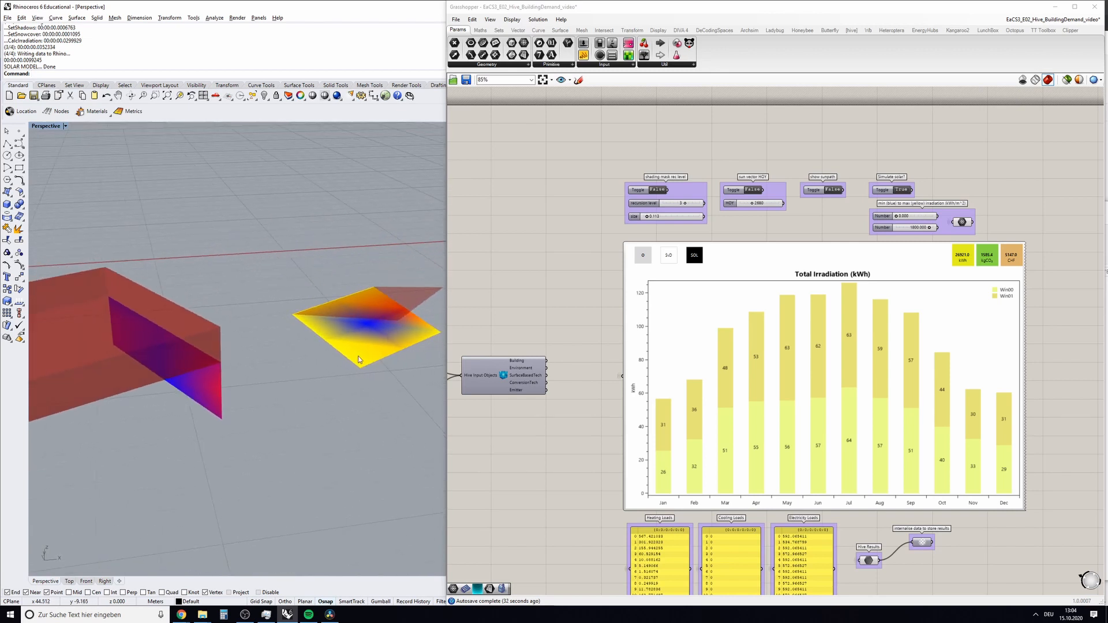
pyautogui.rightClick(968, 226)
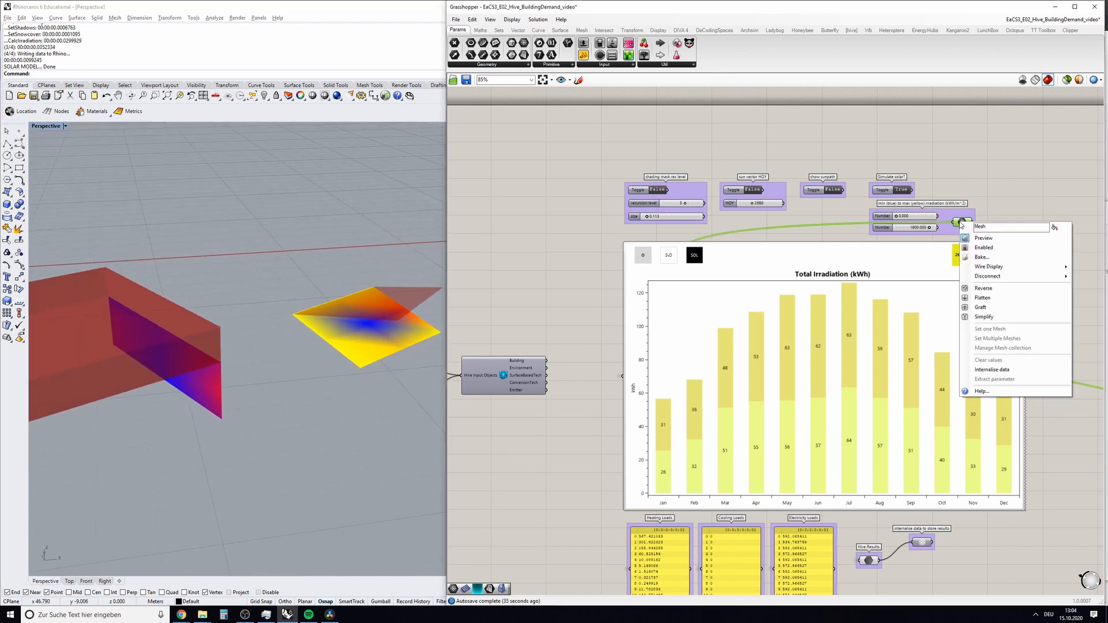
pyautogui.click(985, 259)
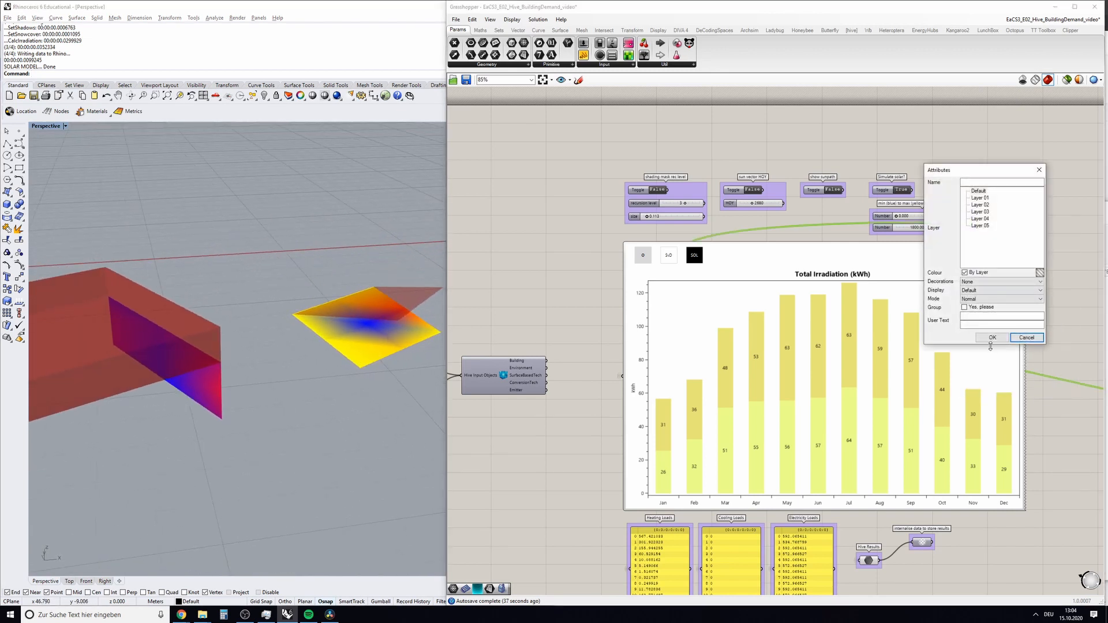
pyautogui.click(1025, 335)
pyautogui.moveTo(315, 361); pyautogui.dragTo(297, 314, button='right')
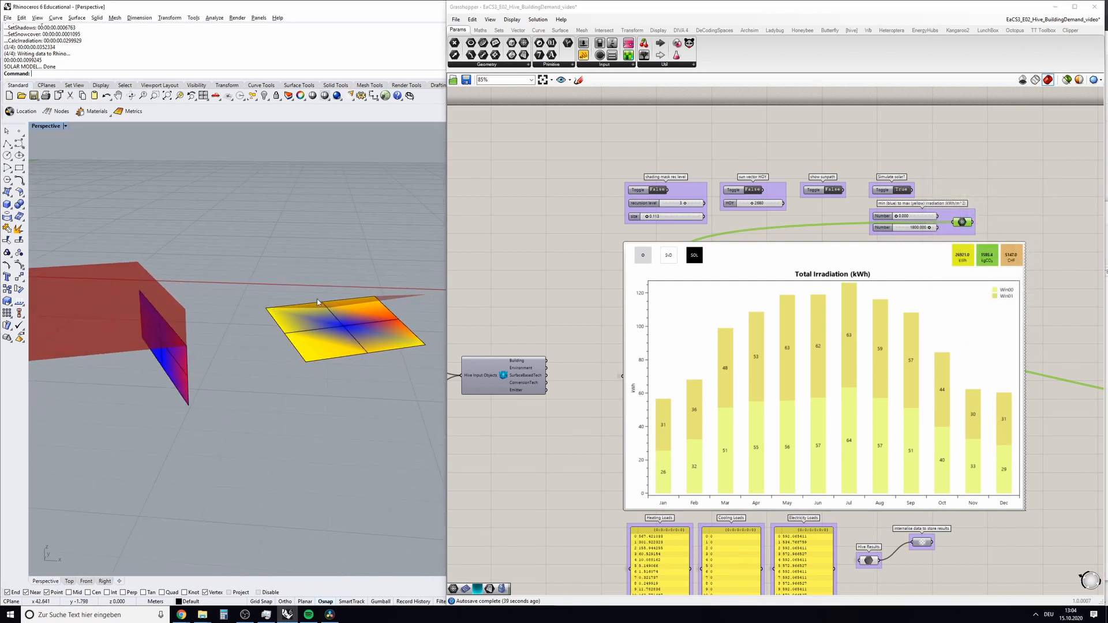
# Select the baked roof window mesh and turn on its control points to inspect its subdivision
pyautogui.click(305, 362)
pyautogui.click(314, 367)
pyautogui.click(309, 361)
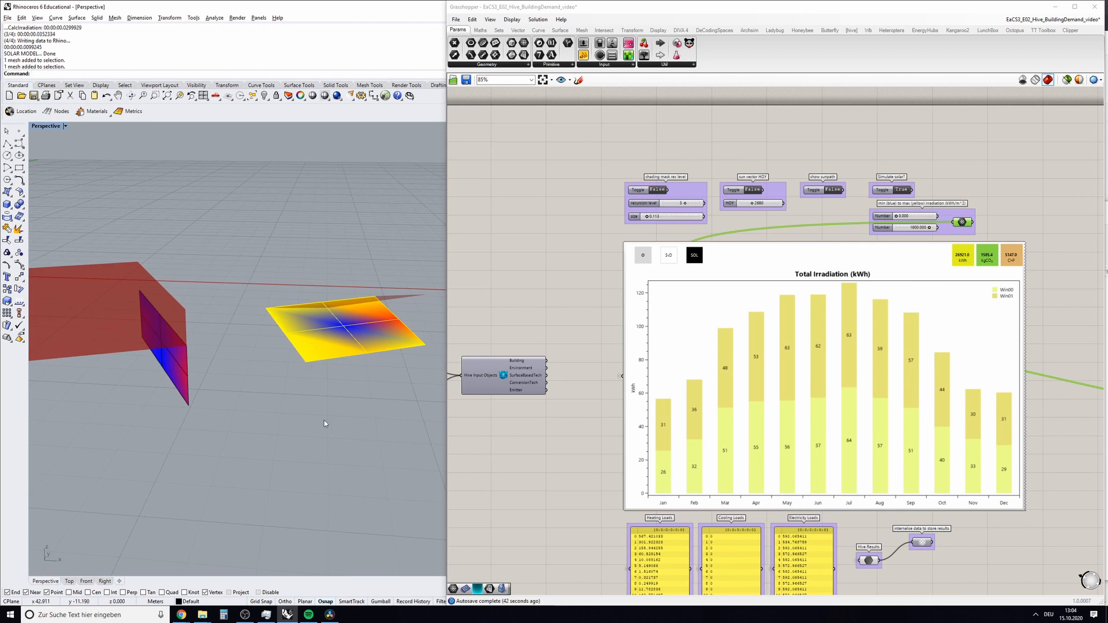
pyautogui.press('F10')
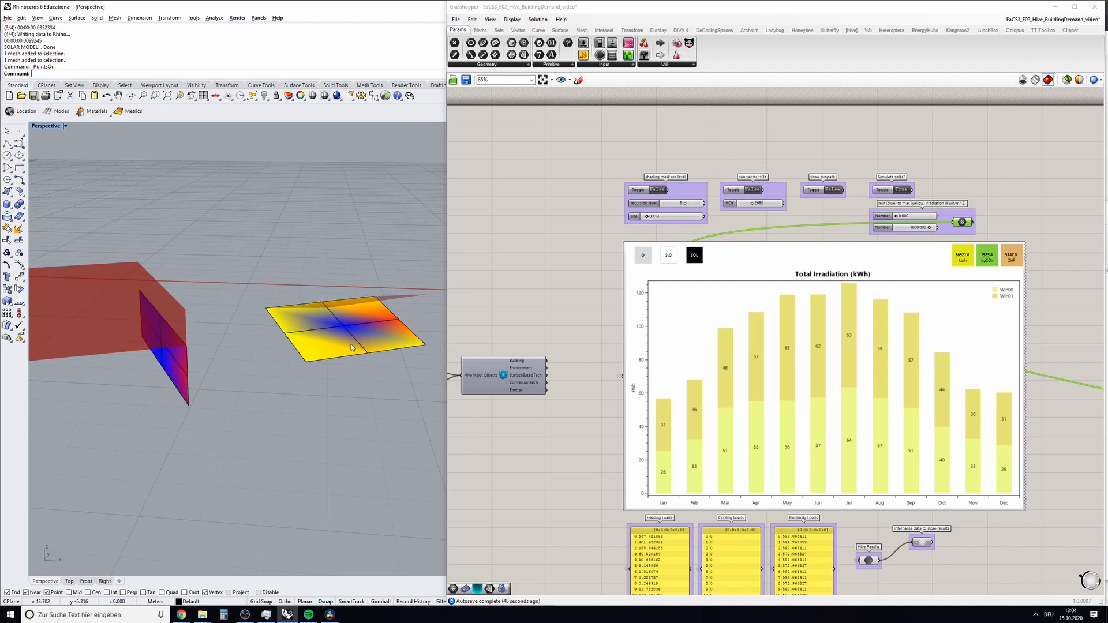
# Delete the baked 2-by-2 irradiation meshes of the roof and facade windows from the Rhino model
pyautogui.moveTo(353, 347); pyautogui.dragTo(381, 320, button='right')
pyautogui.click(381, 320)
pyautogui.press('Delete')
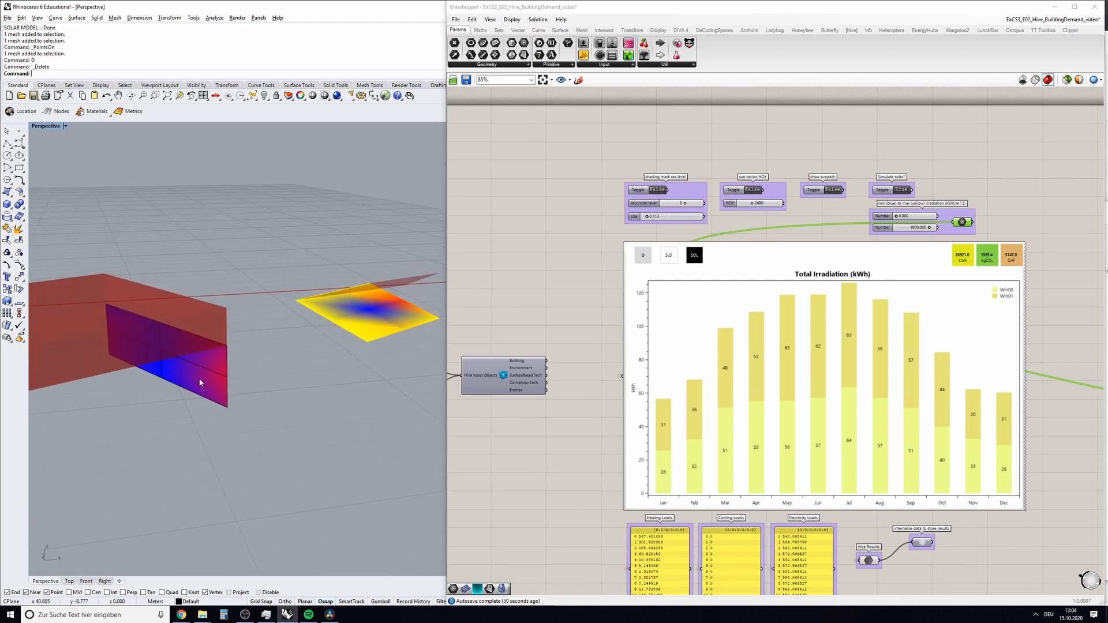
pyautogui.click(197, 369)
pyautogui.press('Delete')
# Set the lower of the two values under refine windows discretisation to 10
pyautogui.moveTo(322, 397); pyautogui.dragTo(380, 406, button='right')
pyautogui.moveTo(564, 391); pyautogui.dragTo(832, 337, button='right')
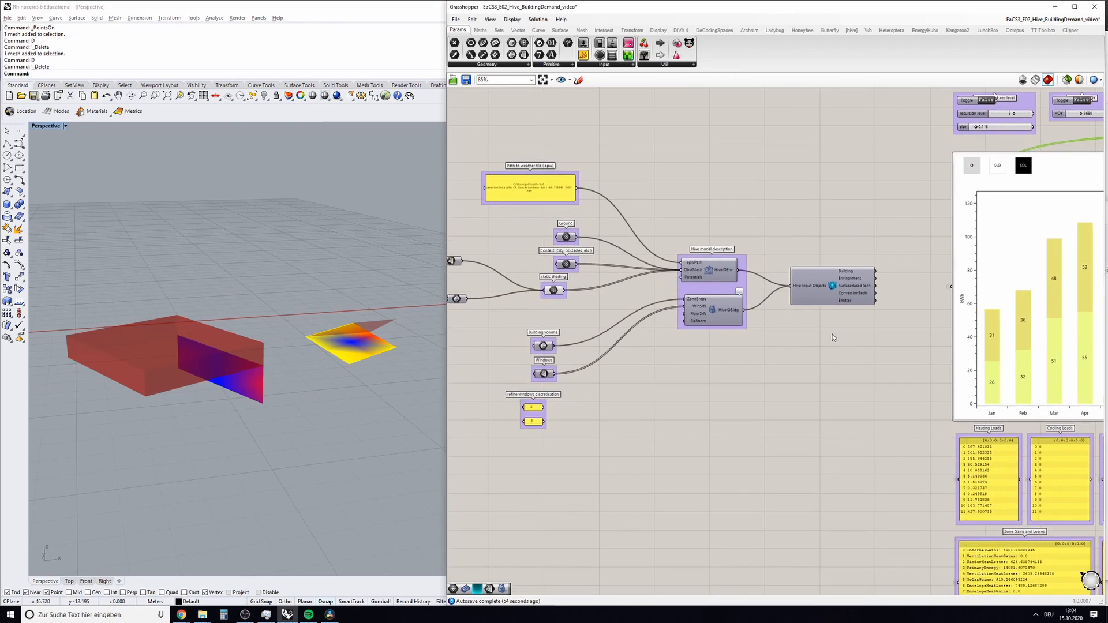
pyautogui.moveTo(385, 358); pyautogui.dragTo(389, 337, button='right')
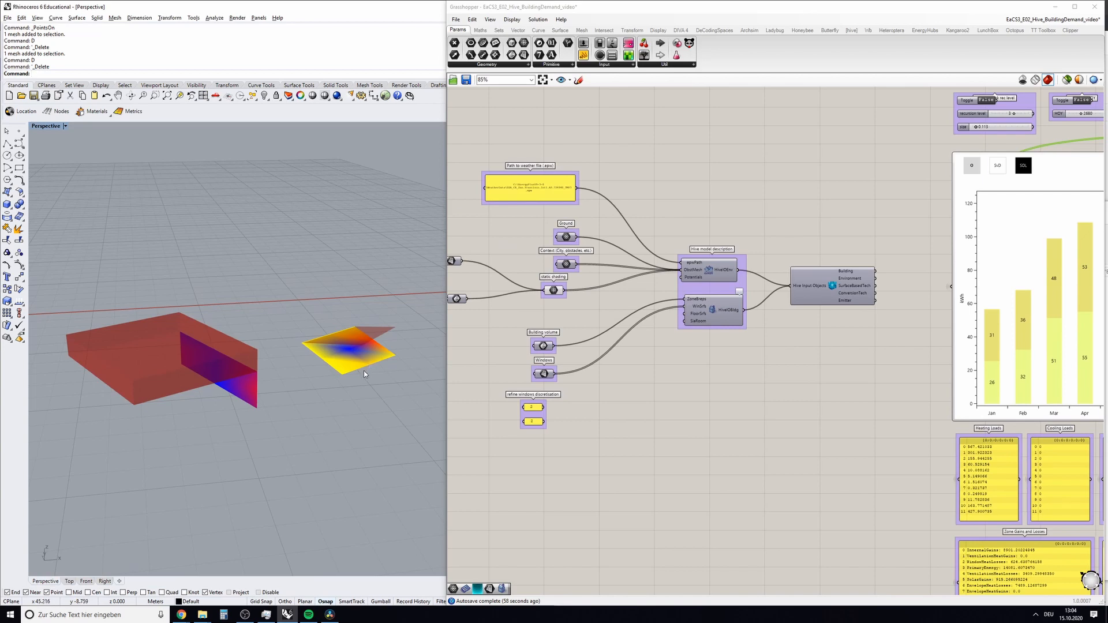
pyautogui.moveTo(618, 430); pyautogui.dragTo(692, 377, button='right')
pyautogui.scroll(5, 609, 361)
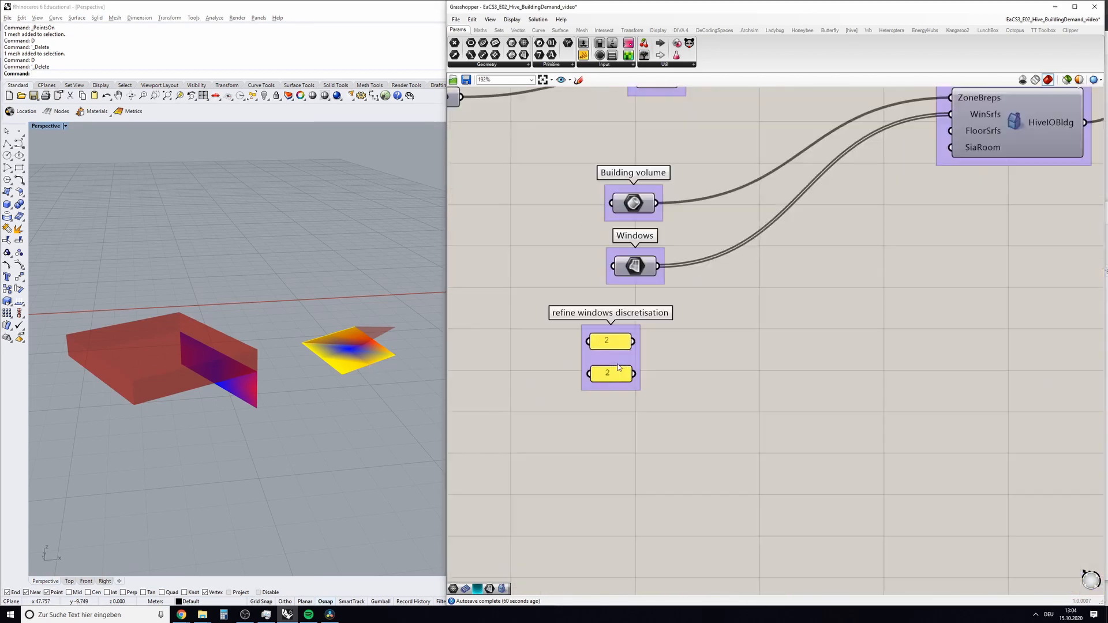
pyautogui.click(609, 360)
pyautogui.scroll(2, 605, 359)
pyautogui.click(761, 345)
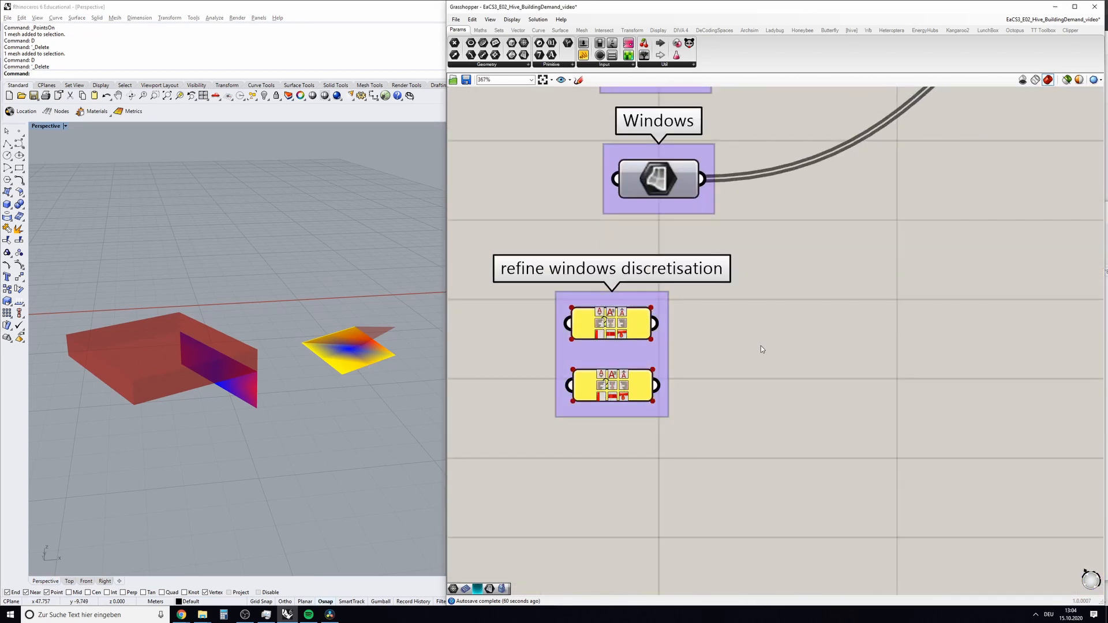
pyautogui.scroll(-2, 750, 363)
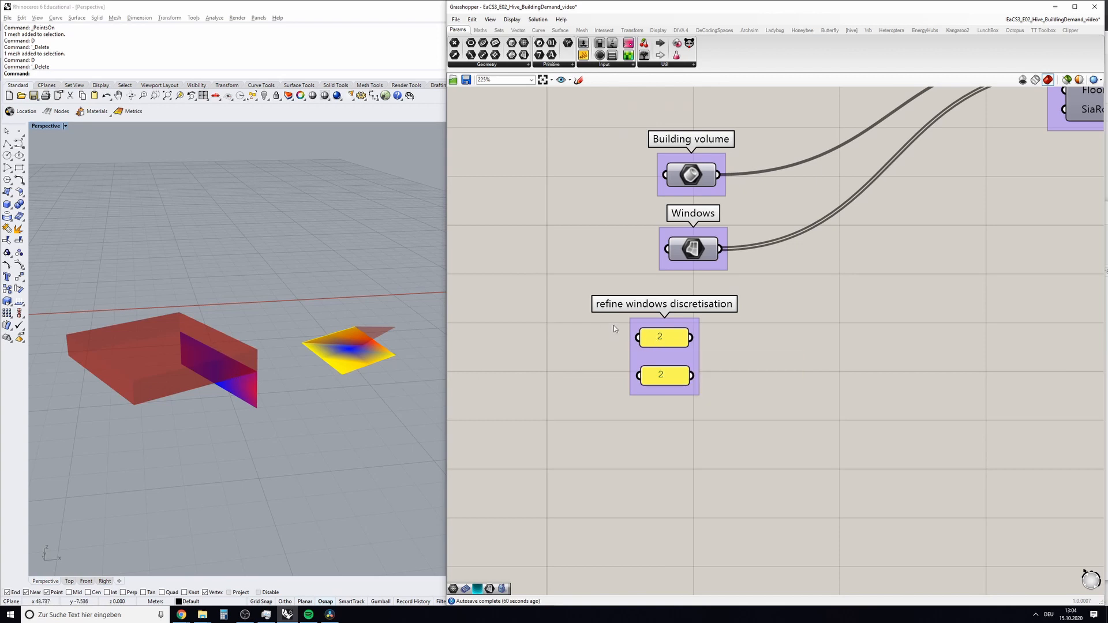
pyautogui.scroll(-3, 702, 329)
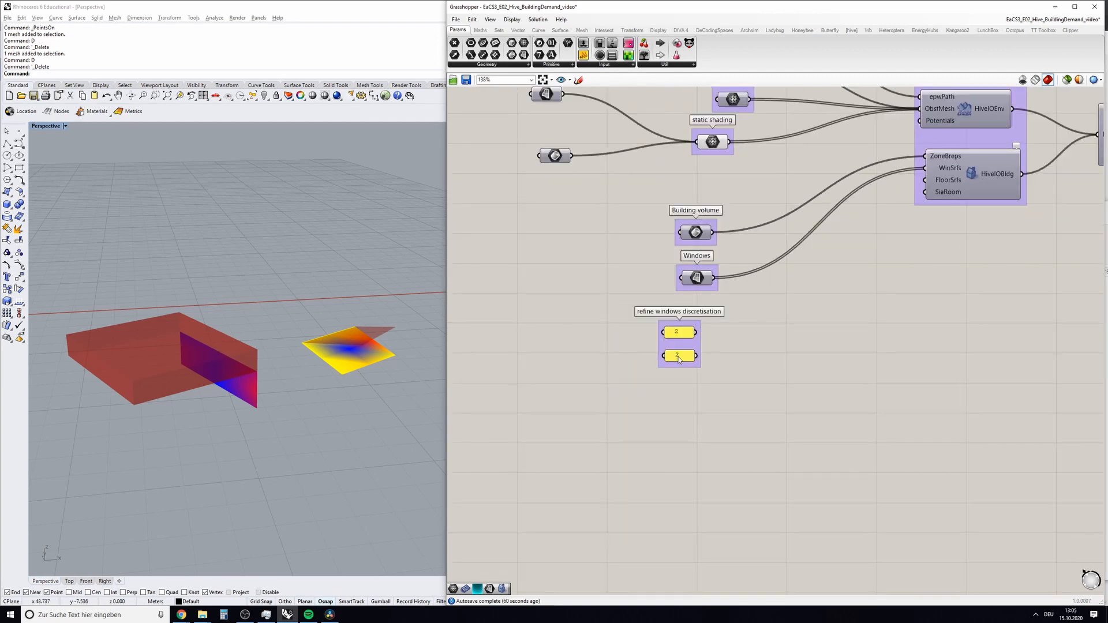
pyautogui.scroll(4, 679, 359)
pyautogui.doubleClick(693, 368)
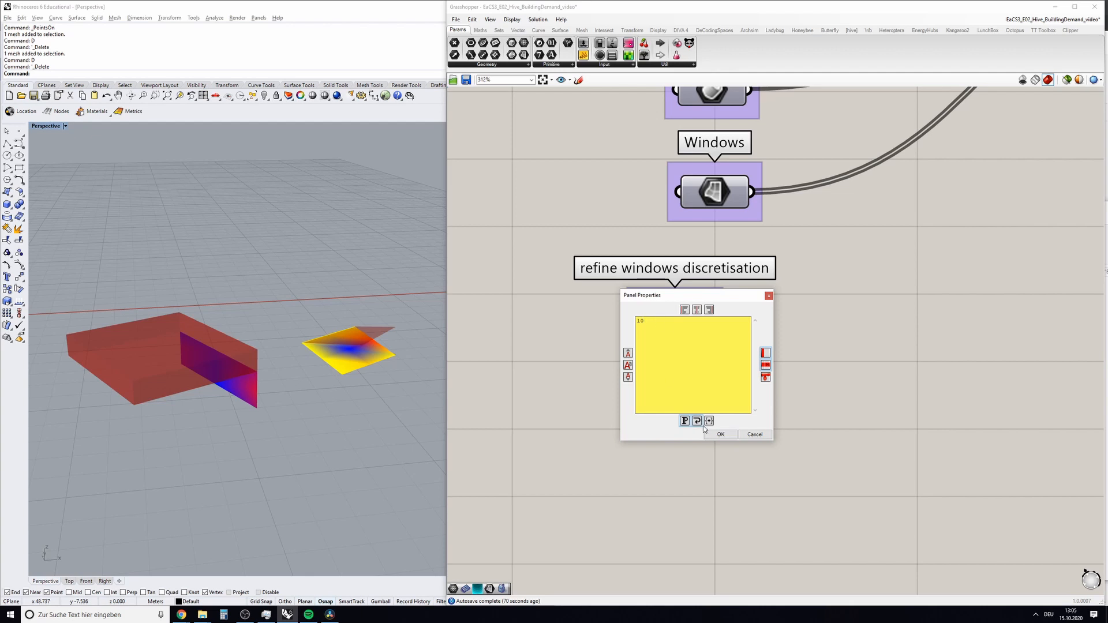
pyautogui.click(718, 434)
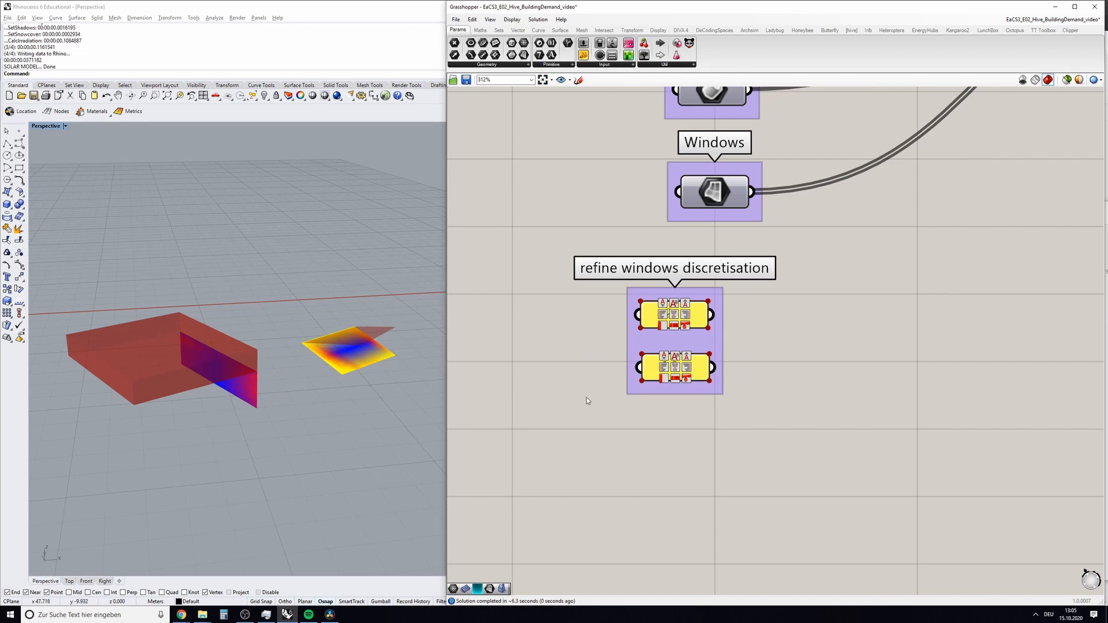
# Bake the window irradiation mesh refined in one direction into the Rhino model
pyautogui.scroll(-7, 551, 419)
pyautogui.moveTo(1004, 191); pyautogui.dragTo(806, 226, button='right')
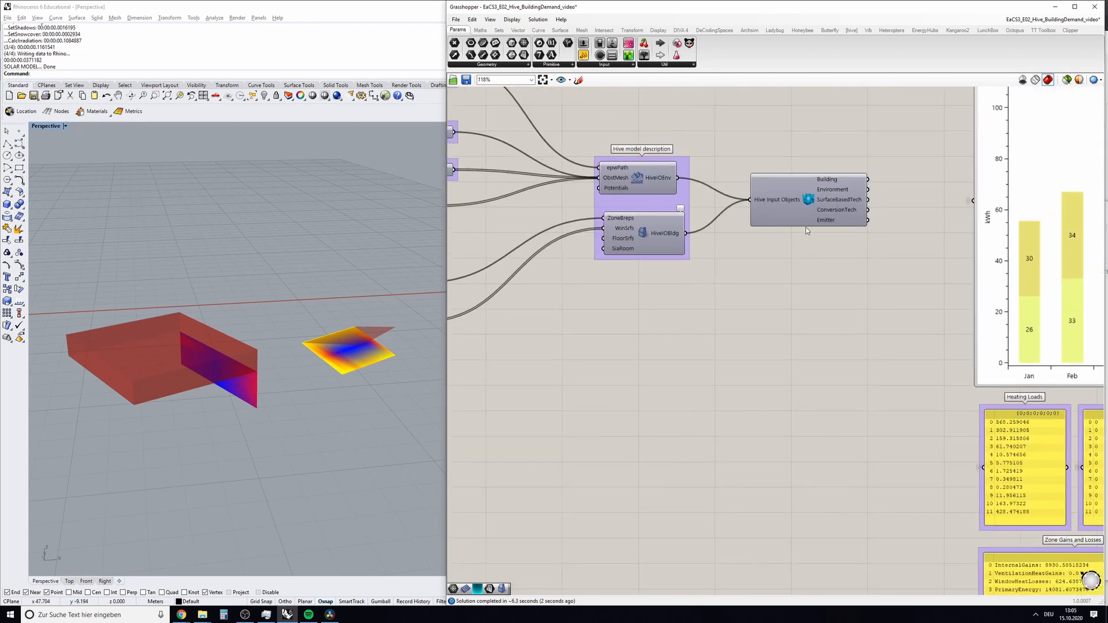
pyautogui.moveTo(1079, 115); pyautogui.dragTo(941, 229, button='right')
pyautogui.scroll(-2, 938, 228)
pyautogui.scroll(4, 981, 173)
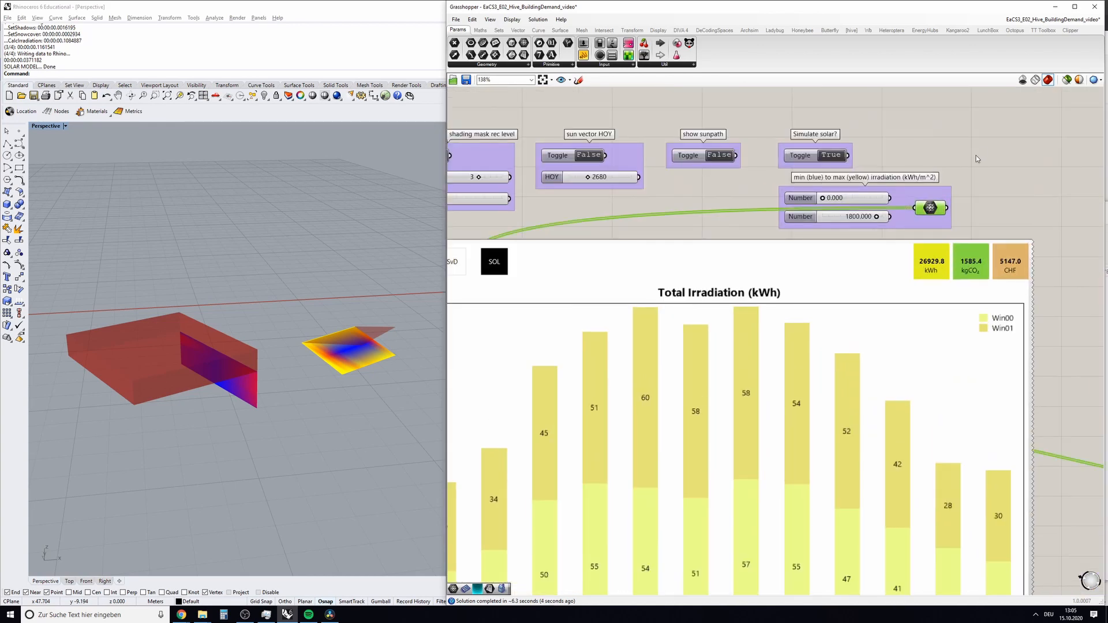
pyautogui.rightClick(979, 154)
pyautogui.click(1001, 207)
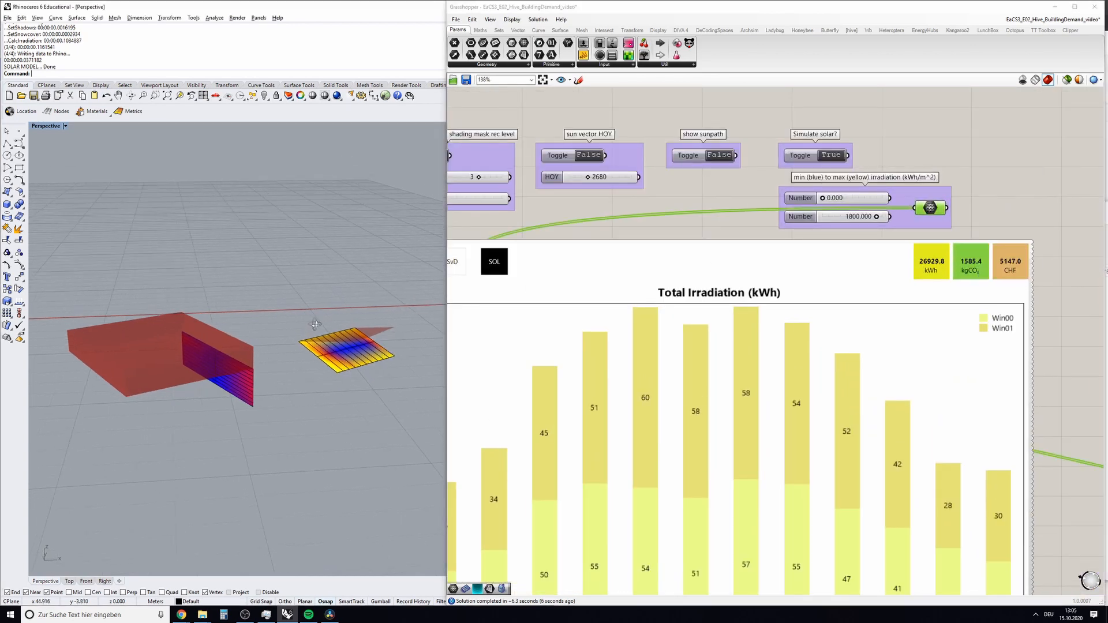
# Inspect the baked window meshes that are refined in one direction and delete both of them
pyautogui.scroll(-1, 340, 372)
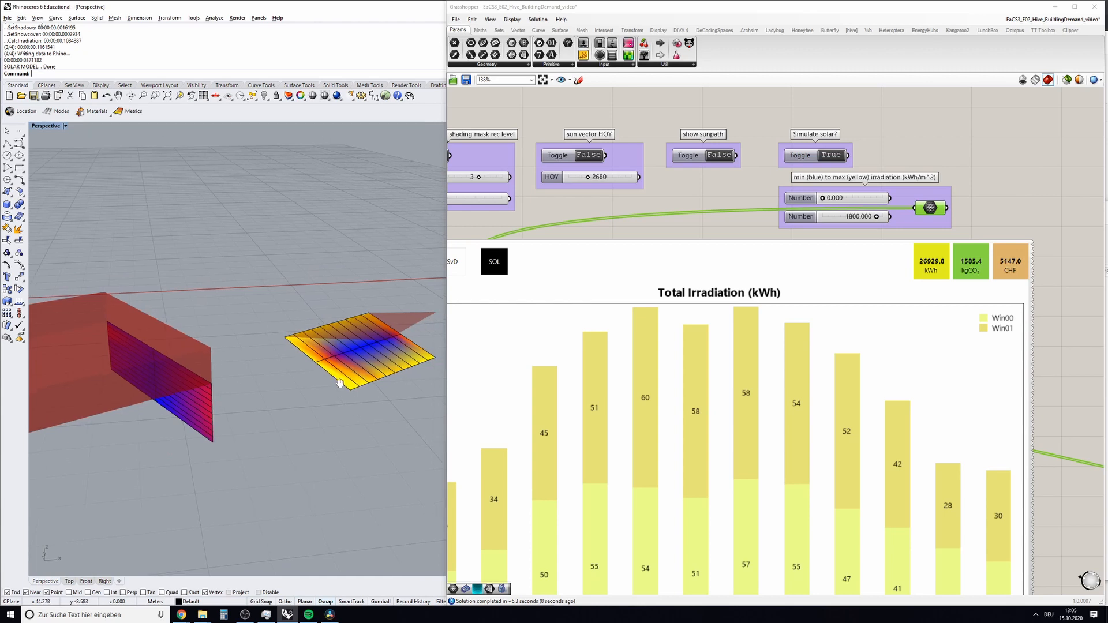
pyautogui.scroll(-2, 324, 385)
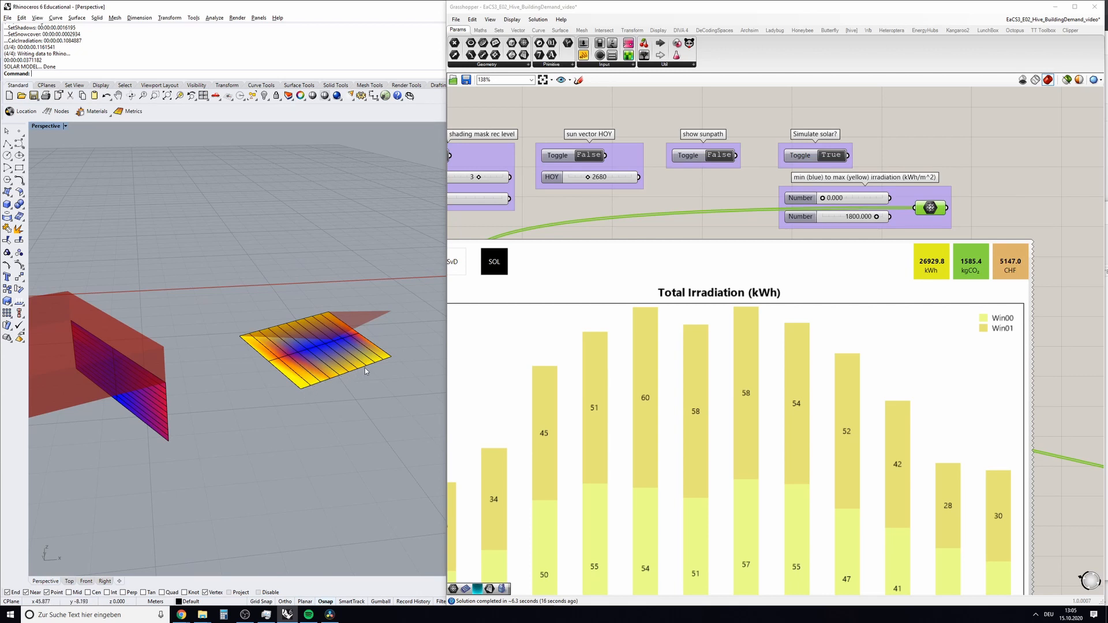
pyautogui.moveTo(331, 401); pyautogui.dragTo(344, 376, button='right')
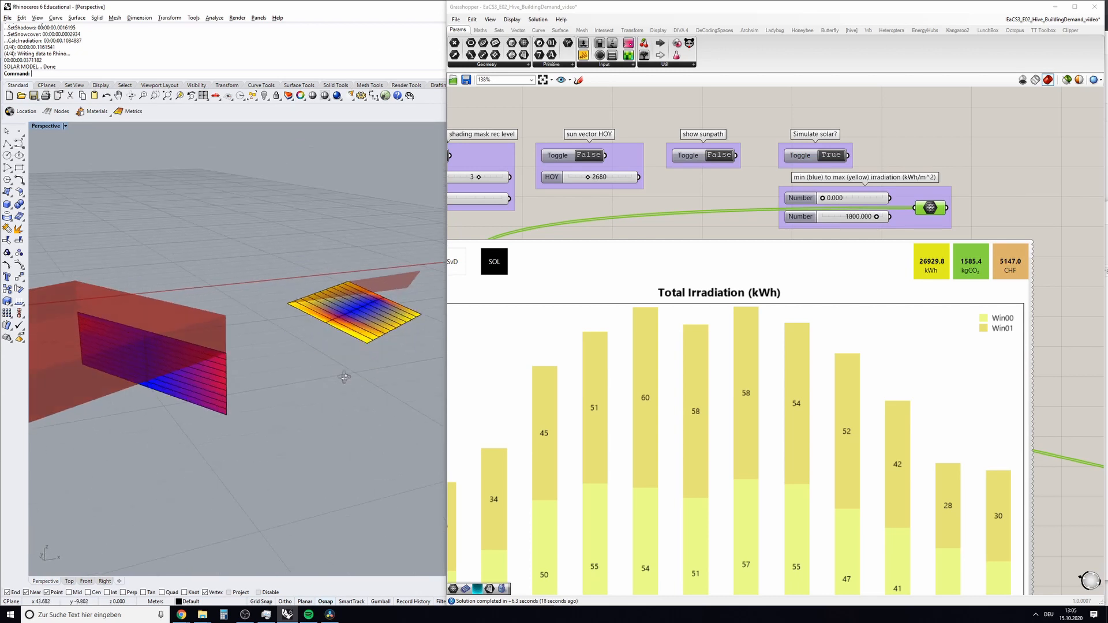
pyautogui.click(347, 326)
pyautogui.keyDown('shift'); pyautogui.click(206, 385); pyautogui.keyUp('shift')
pyautogui.press('Delete')
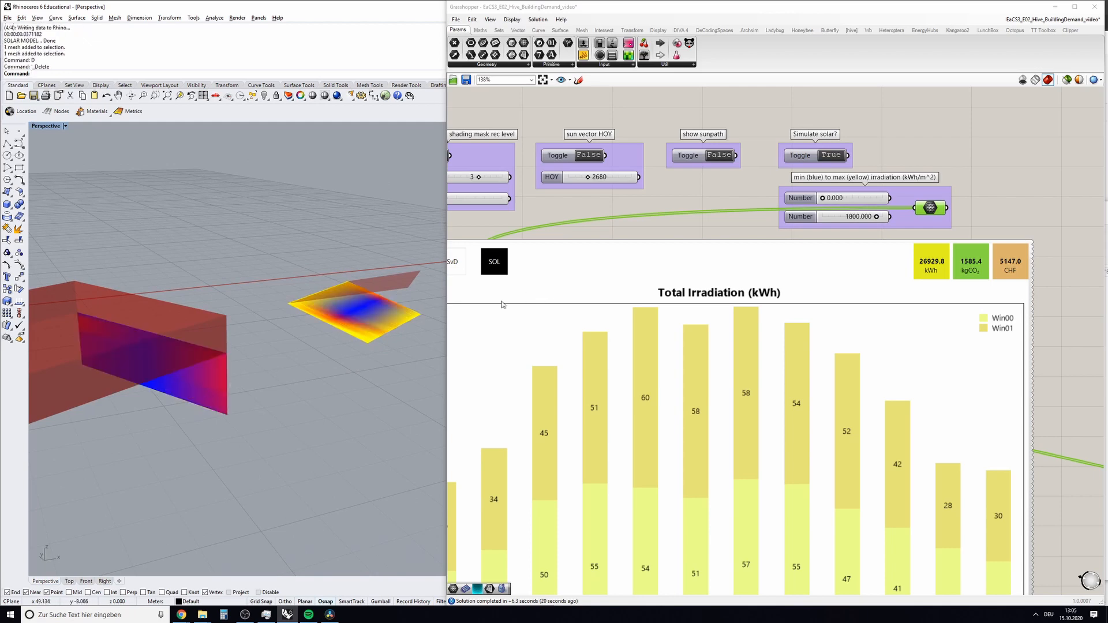
# Set the upper of the two values under refine windows discretisation to 10
pyautogui.moveTo(586, 261); pyautogui.dragTo(1079, 160, button='right')
pyautogui.scroll(-2, 660, 247)
pyautogui.moveTo(631, 296); pyautogui.dragTo(855, 161, button='right')
pyautogui.scroll(3, 609, 307)
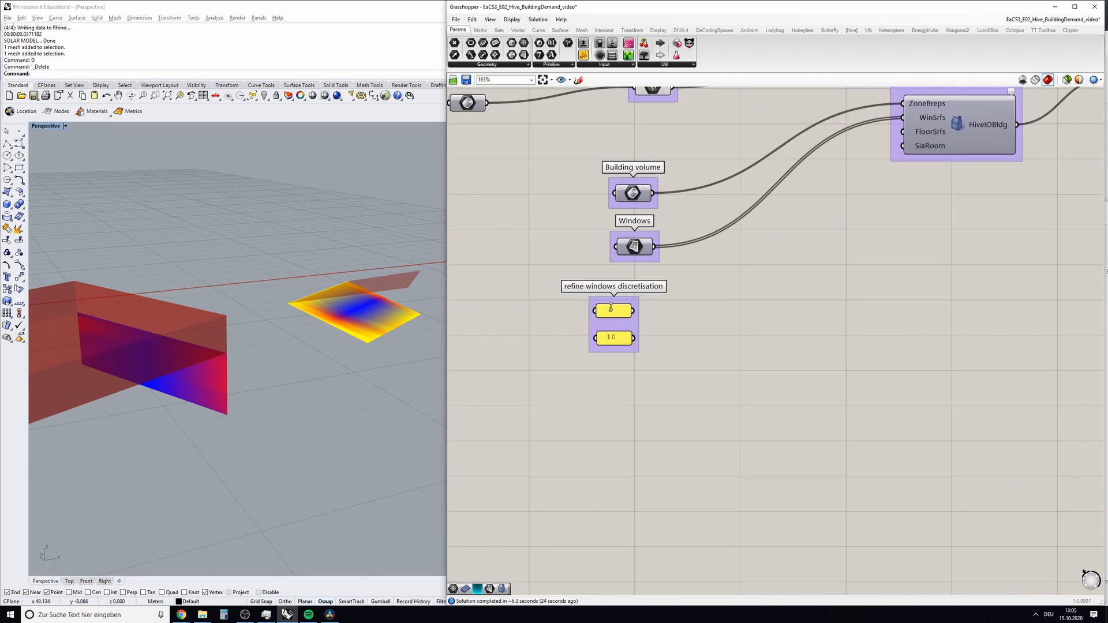
pyautogui.doubleClick(611, 307)
pyautogui.click(634, 377)
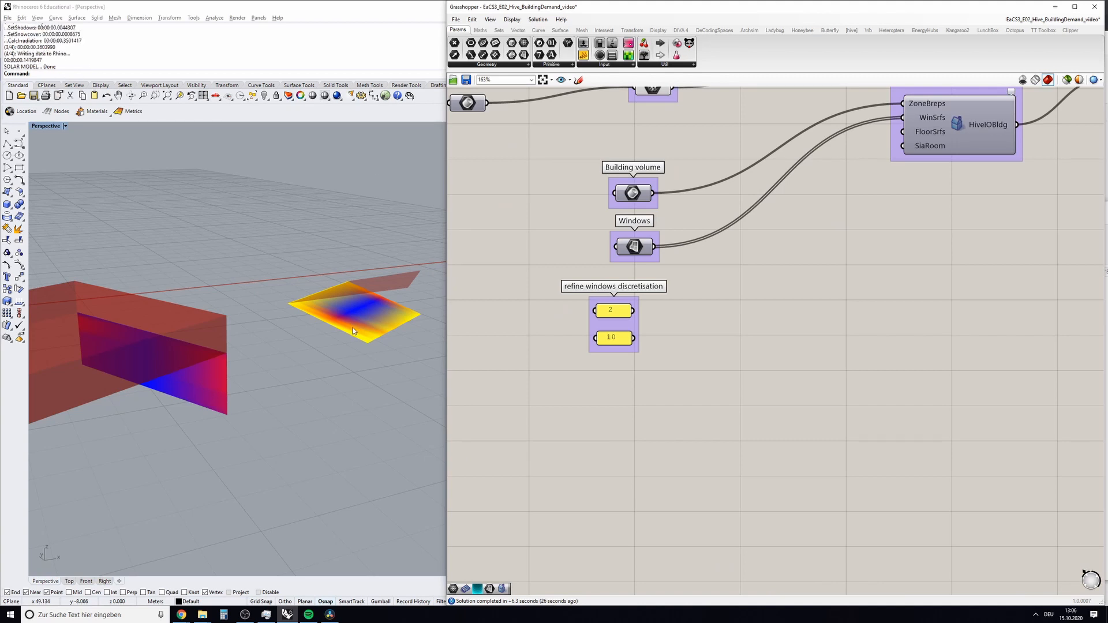
# Bake the 10-by-10 irradiation mesh of both windows into the Rhino model
pyautogui.moveTo(352, 327); pyautogui.dragTo(352, 333, button='right')
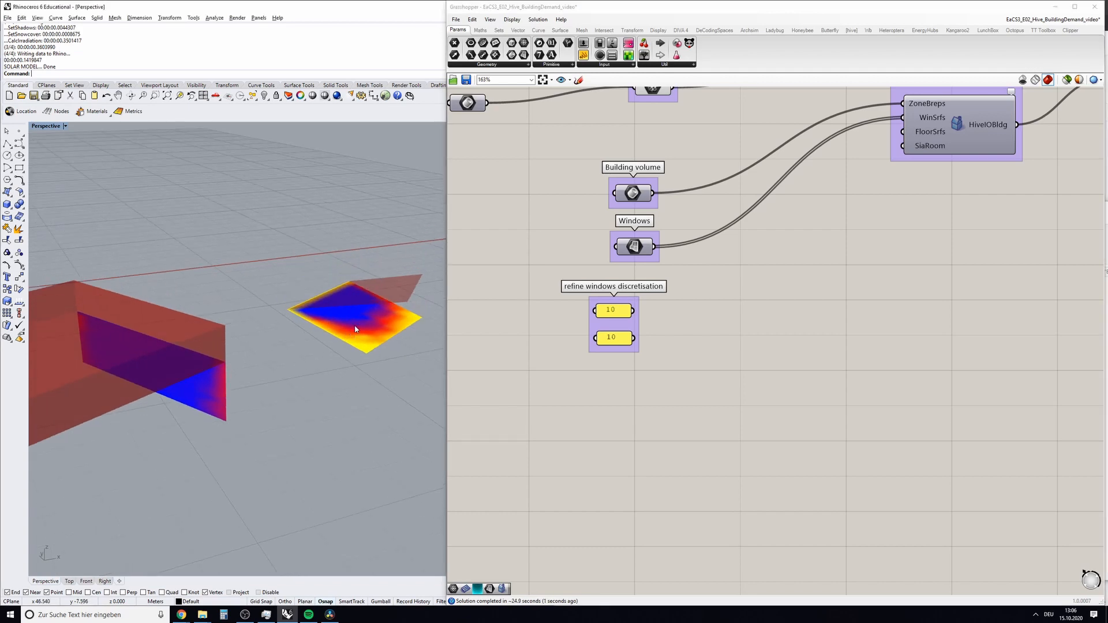
pyautogui.scroll(-5, 854, 274)
pyautogui.scroll(3, 825, 213)
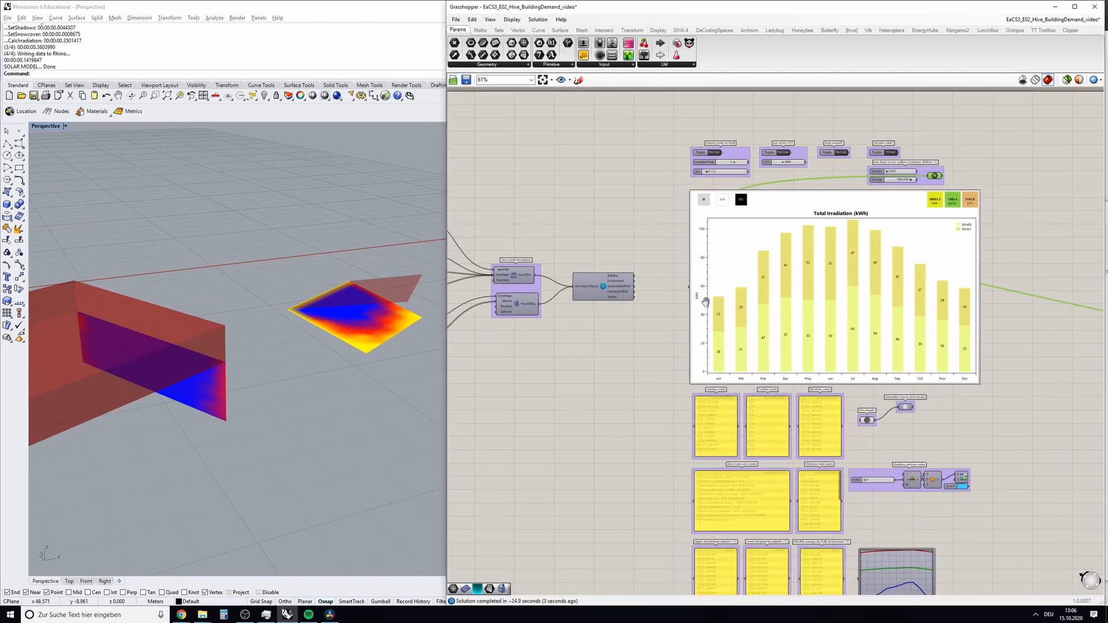
pyautogui.scroll(3, 825, 213)
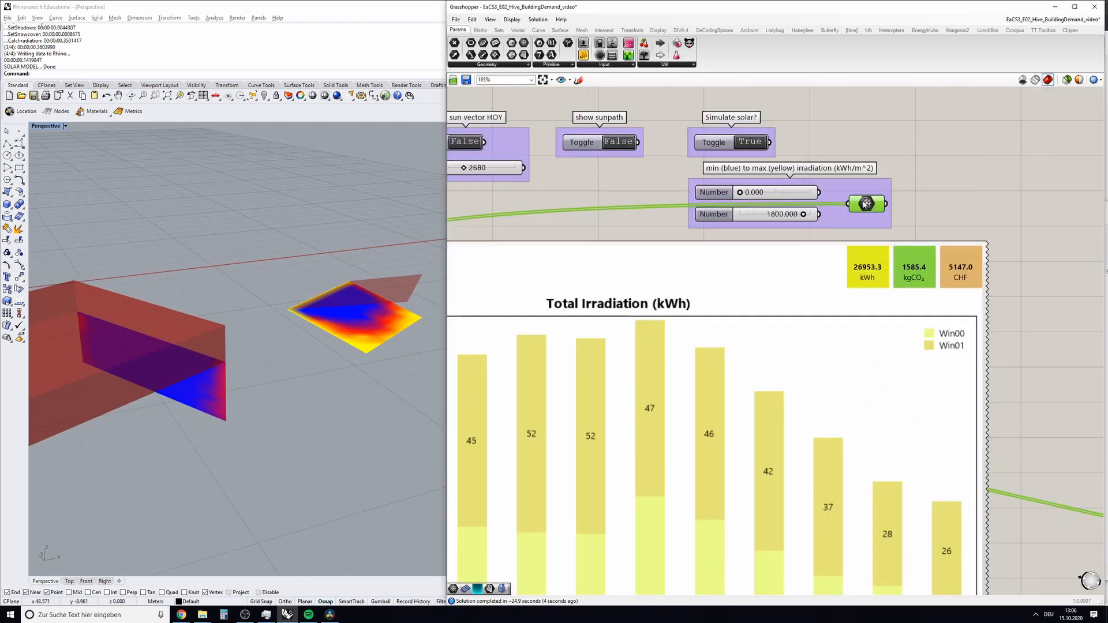
pyautogui.rightClick(940, 218)
pyautogui.click(887, 284)
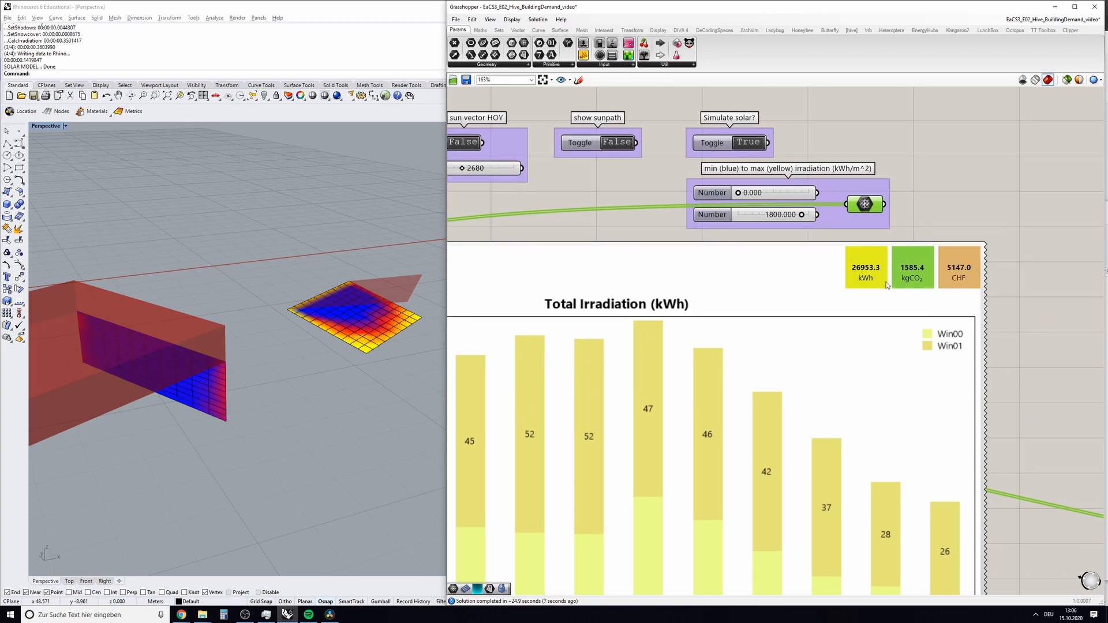
# Delete the baked 10-by-10 meshes of the roof window and the facade window
pyautogui.moveTo(381, 363); pyautogui.dragTo(310, 292, button='right')
pyautogui.click(301, 312)
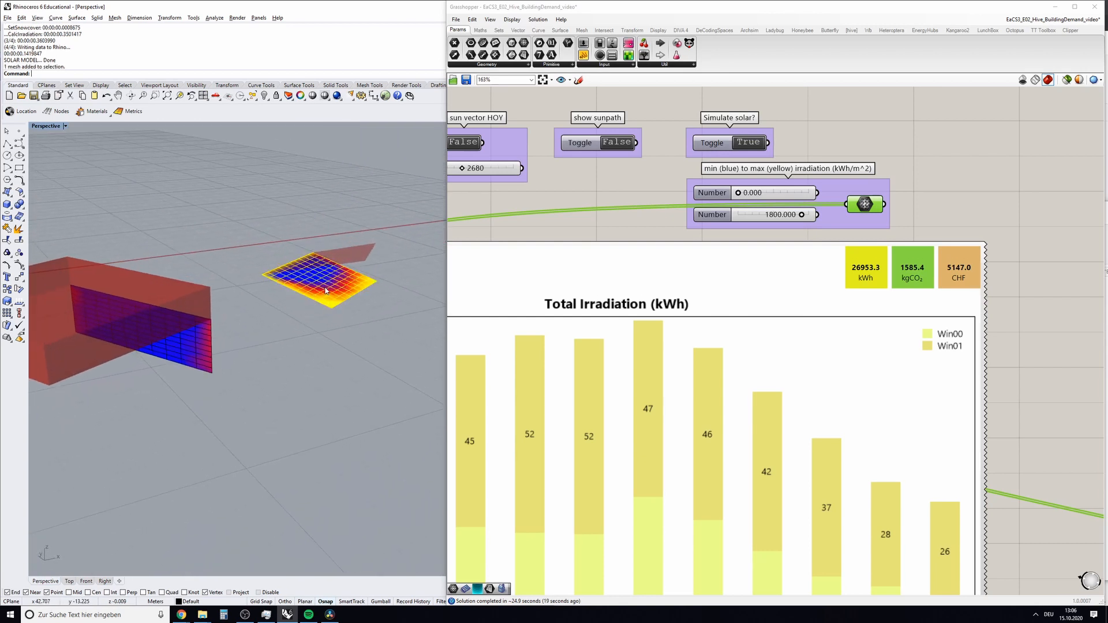
pyautogui.press('Delete')
pyautogui.click(189, 349)
pyautogui.press('Delete')
# Select the Windows parameter that feeds the WinSrfs input of HiveIOBldg
pyautogui.scroll(-3, 633, 272)
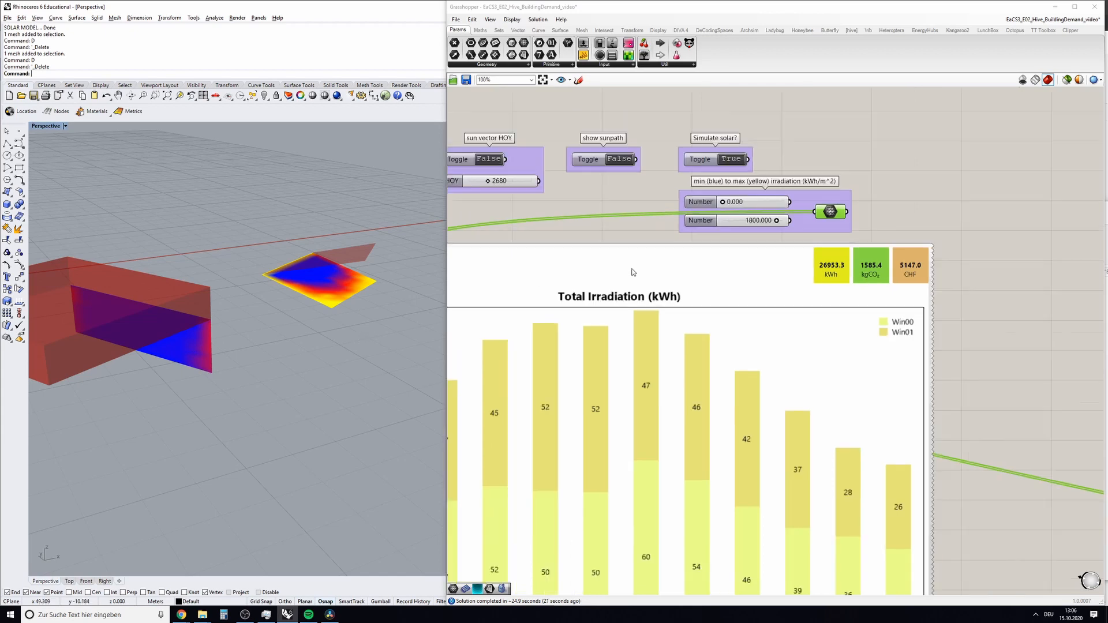
pyautogui.moveTo(606, 289); pyautogui.dragTo(822, 232, button='right')
pyautogui.scroll(-3, 822, 231)
pyautogui.moveTo(497, 352); pyautogui.dragTo(787, 281, button='right')
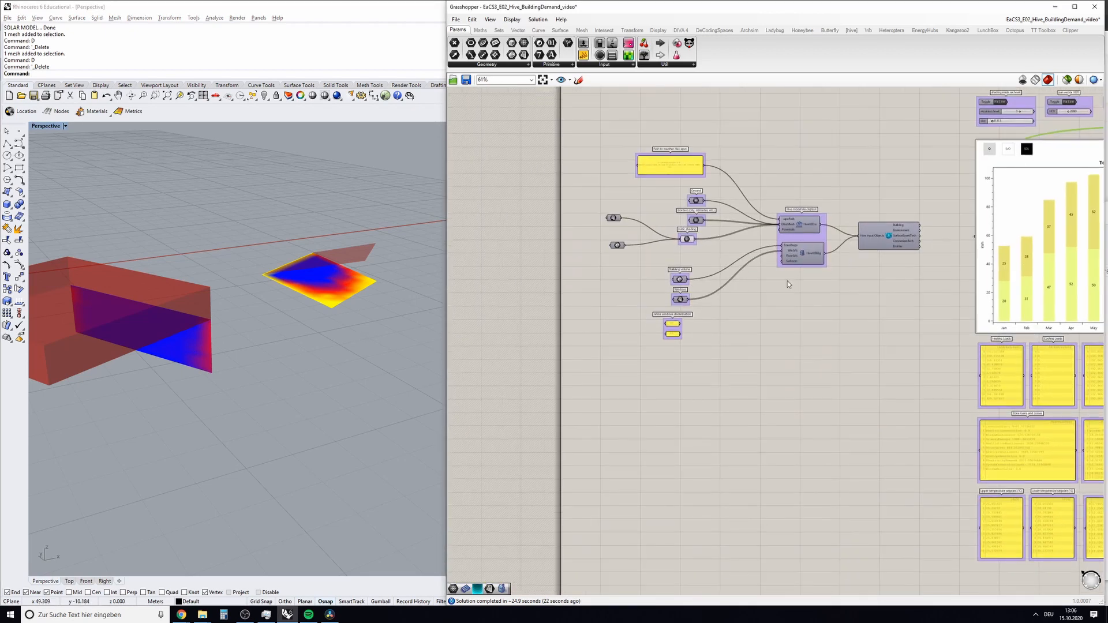
pyautogui.scroll(4, 676, 303)
pyautogui.moveTo(326, 370); pyautogui.dragTo(295, 371, button='right')
pyautogui.click(684, 306)
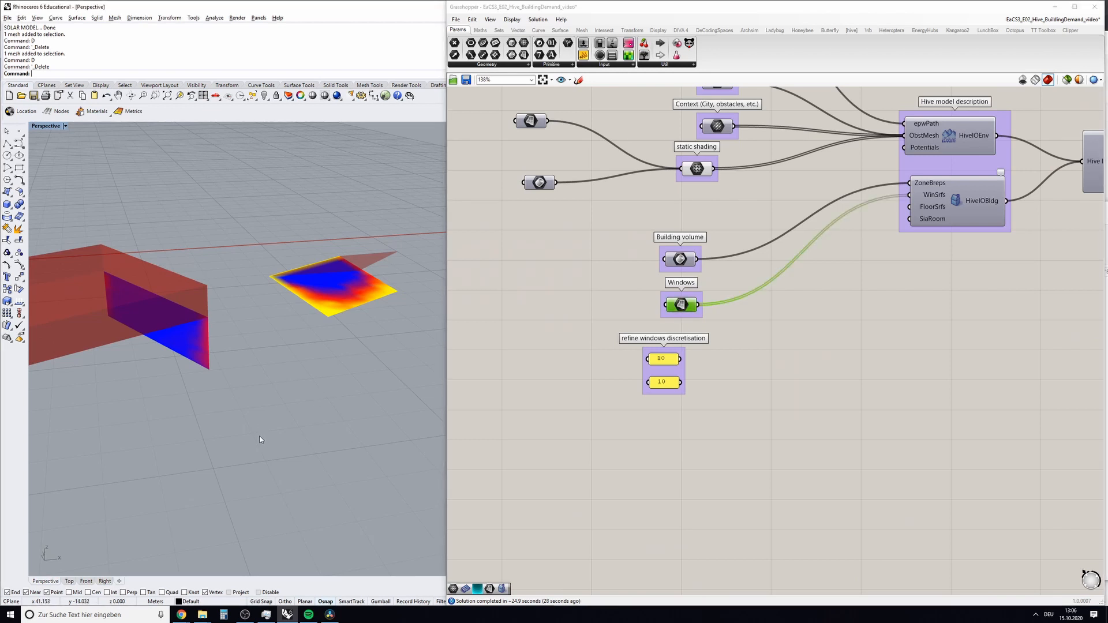
# Draw a closed irregular six-point polyline on the ground in front of the building
pyautogui.write('a')
pyautogui.press('Return')
pyautogui.click(230, 450)
pyautogui.click(296, 395)
pyautogui.click(349, 461)
pyautogui.click(401, 466)
pyautogui.click(310, 529)
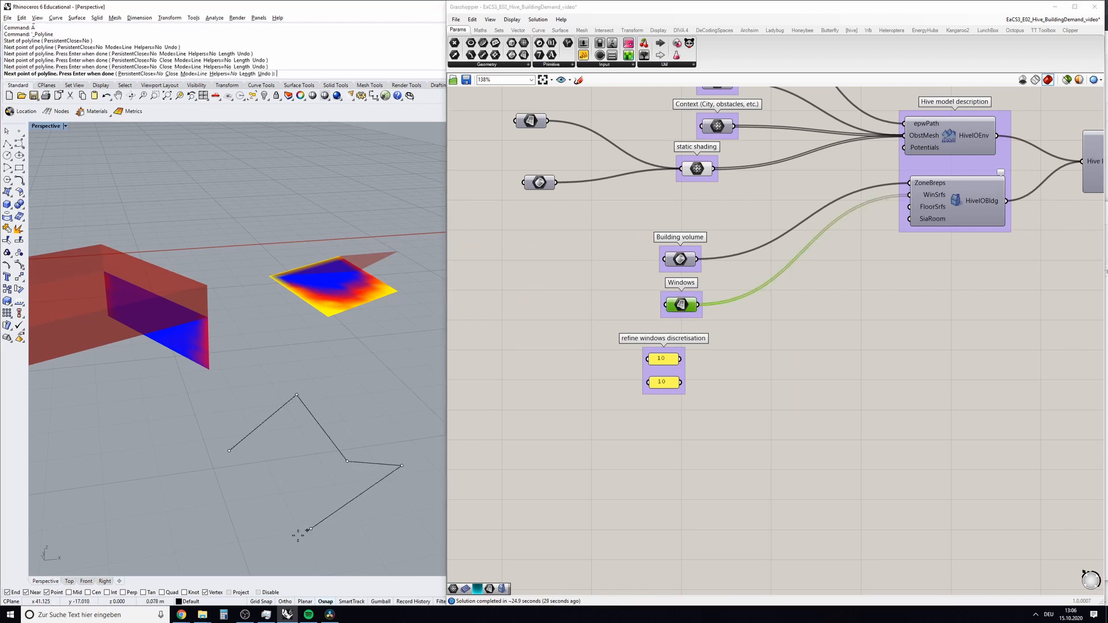
pyautogui.click(213, 521)
pyautogui.write('c')
pyautogui.press('Return')
# Create a planar surface from the closed polyline and delete the polyline
pyautogui.click(247, 435)
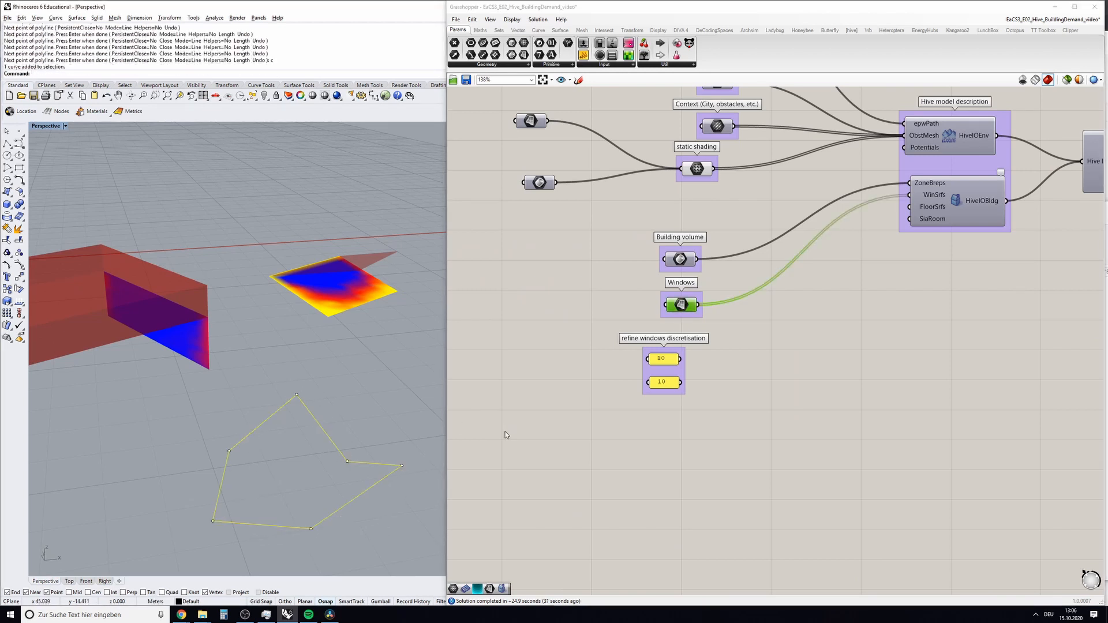
pyautogui.write('FA')
pyautogui.press('Return')
pyautogui.write('D')
pyautogui.press('Return')
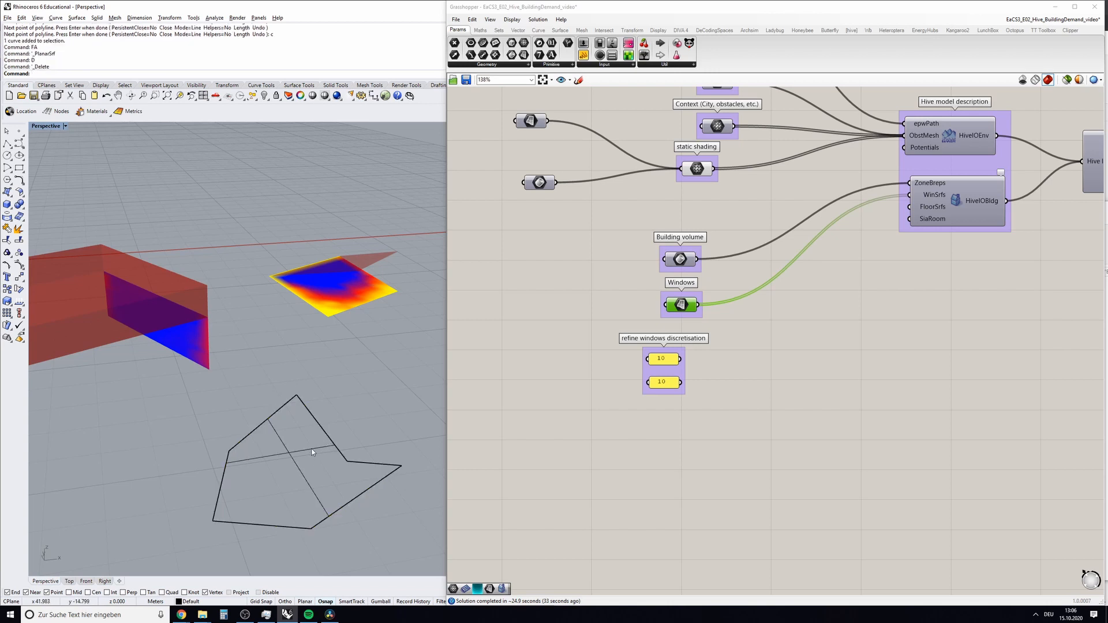
# Widen the Rhino window beside Grasshopper and hide the isocurves of the irregular planar surface
pyautogui.click(312, 451)
pyautogui.click(637, 443)
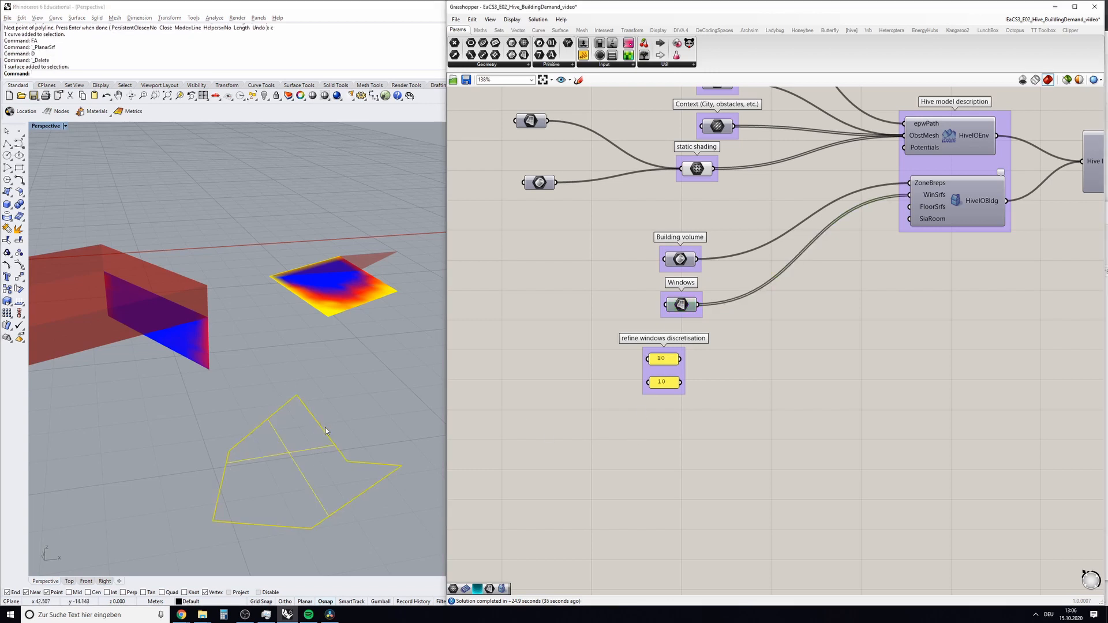
pyautogui.keyDown('shift'); pyautogui.moveTo(326, 431); pyautogui.dragTo(322, 386, button='right'); pyautogui.keyUp('shift')
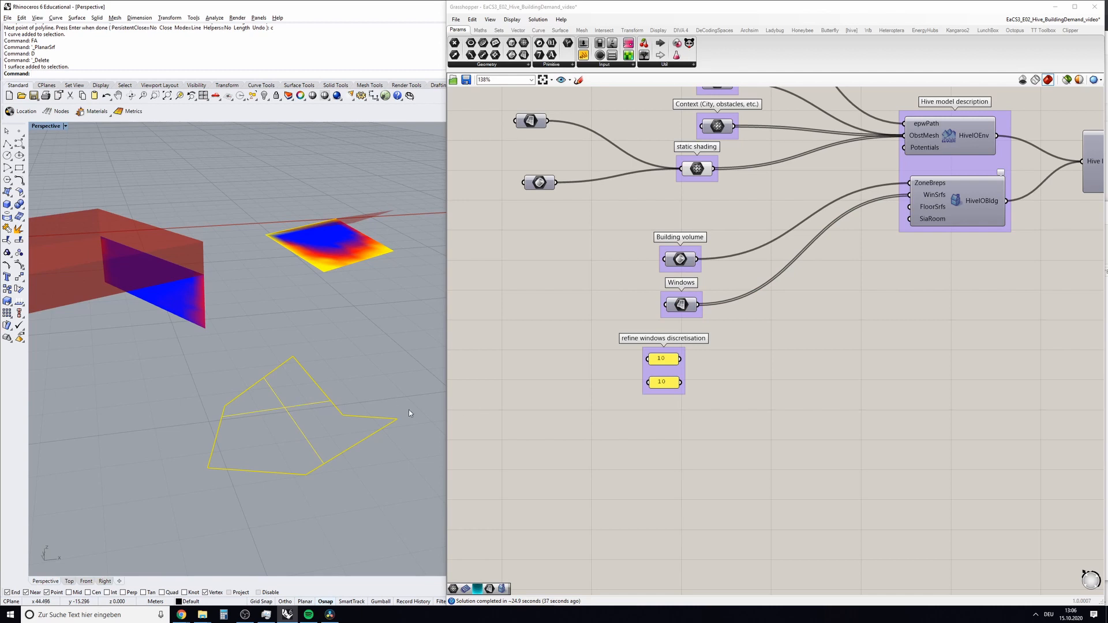
pyautogui.click(355, 377)
pyautogui.click(289, 418)
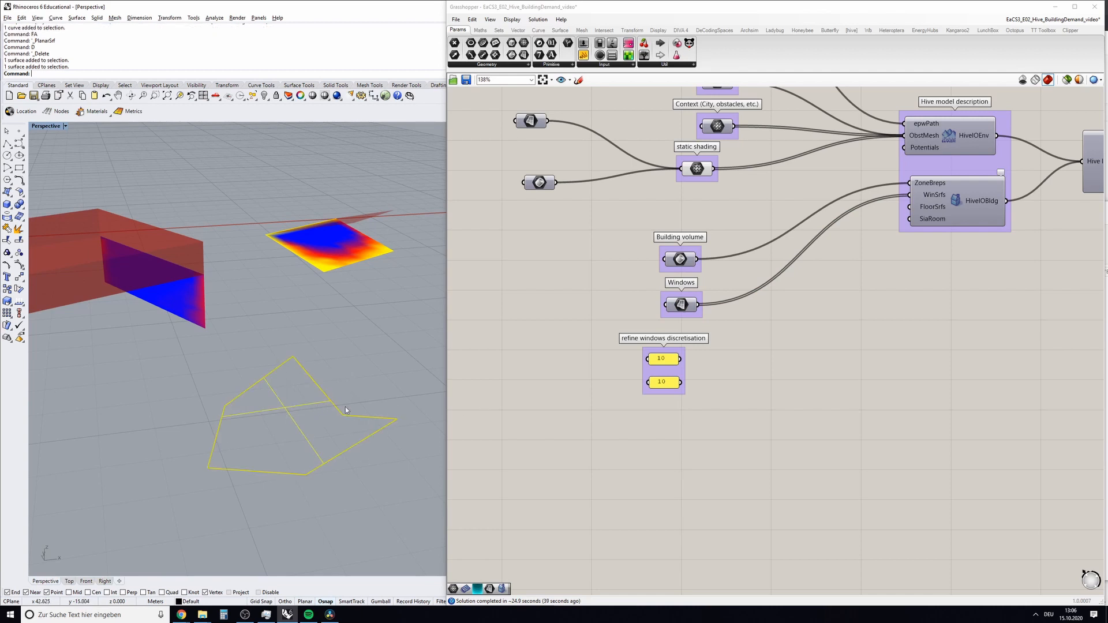
pyautogui.moveTo(446, 404); pyautogui.dragTo(551, 352)
pyautogui.click(510, 333)
pyautogui.click(376, 350)
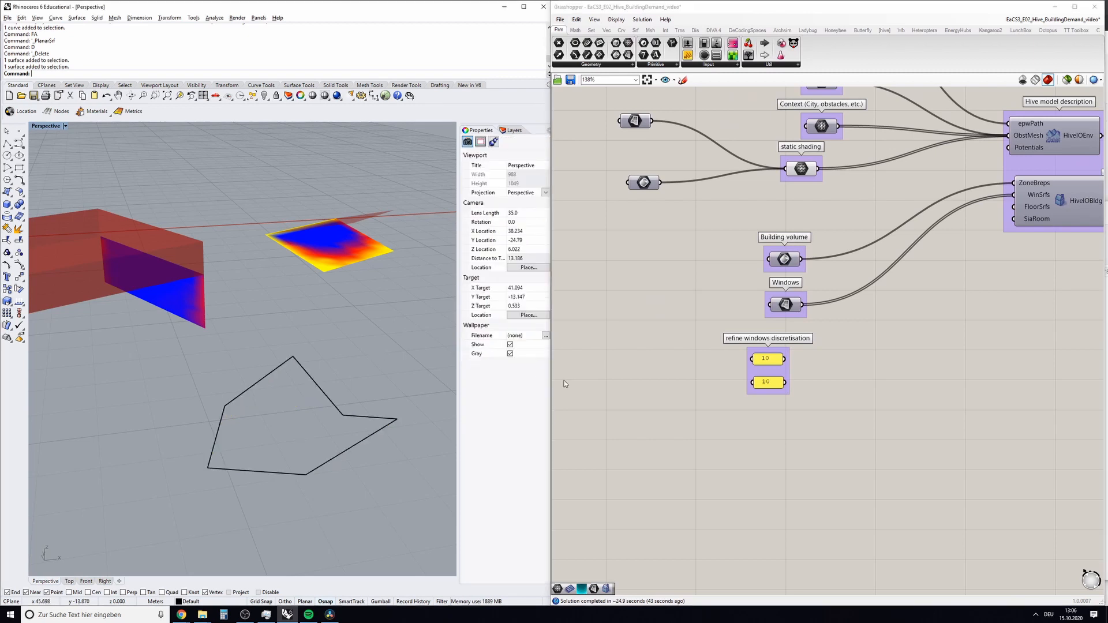
# Trace the two window discretisation panels to the Mesh Surface component they feed in the solar simulation
pyautogui.moveTo(722, 367); pyautogui.dragTo(583, 381, button='right')
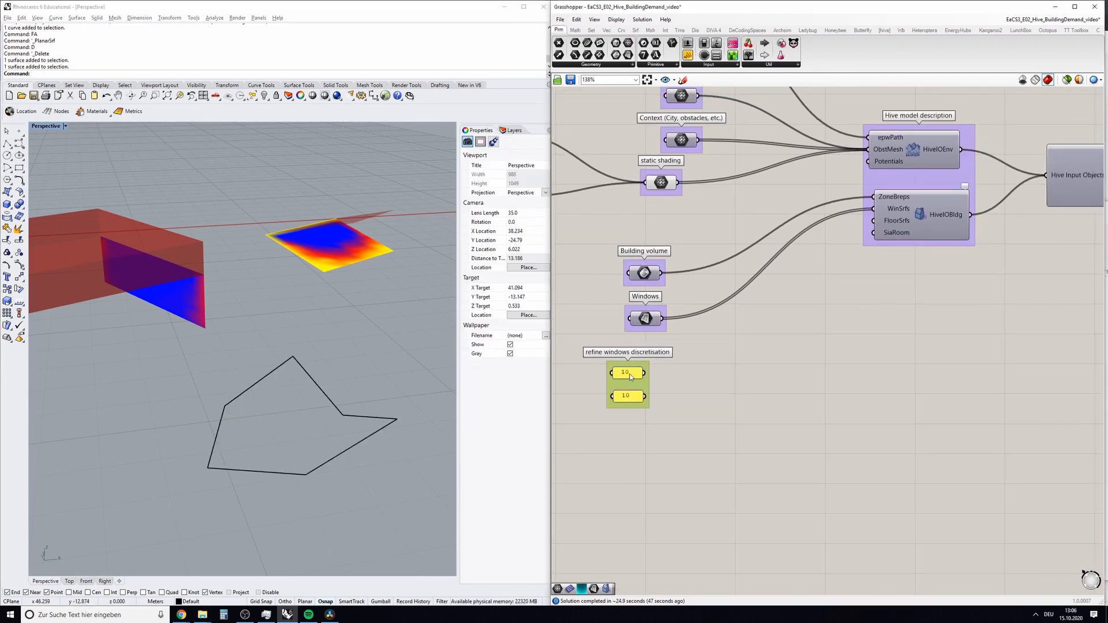
pyautogui.moveTo(630, 377); pyautogui.dragTo(658, 318, button='right')
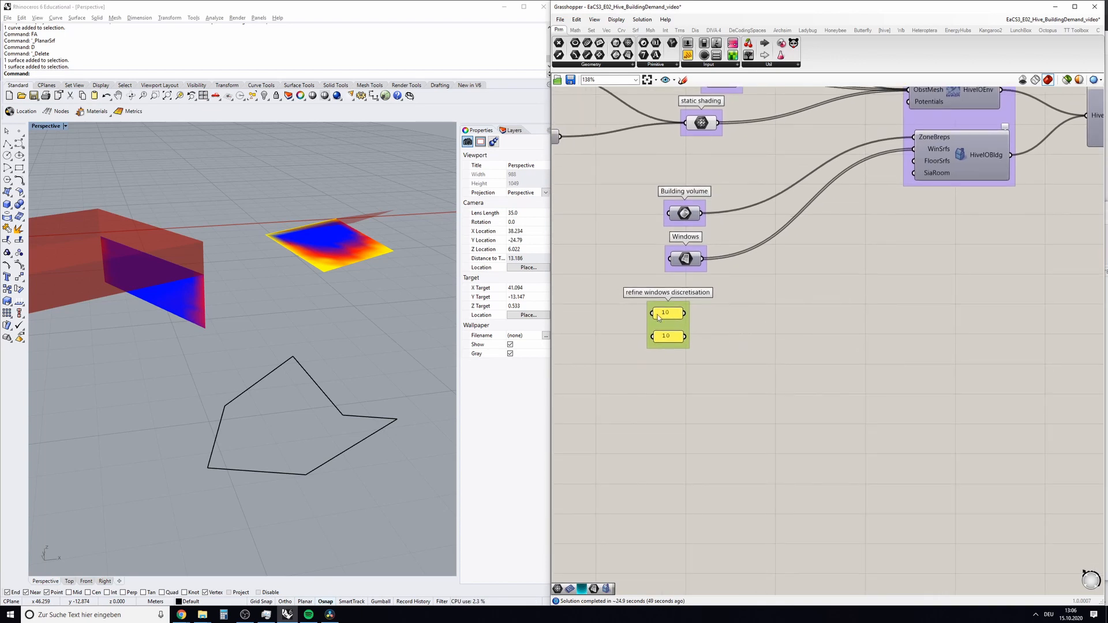
pyautogui.click(669, 313)
pyautogui.keyDown('shift'); pyautogui.click(669, 340); pyautogui.keyUp('shift')
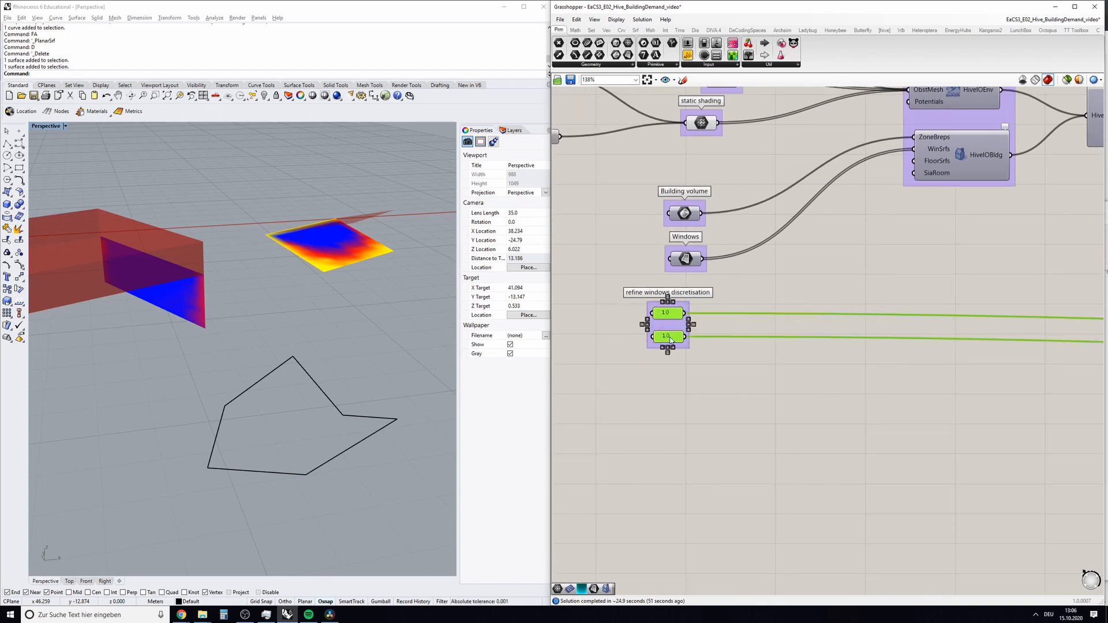
pyautogui.scroll(-10, 670, 324)
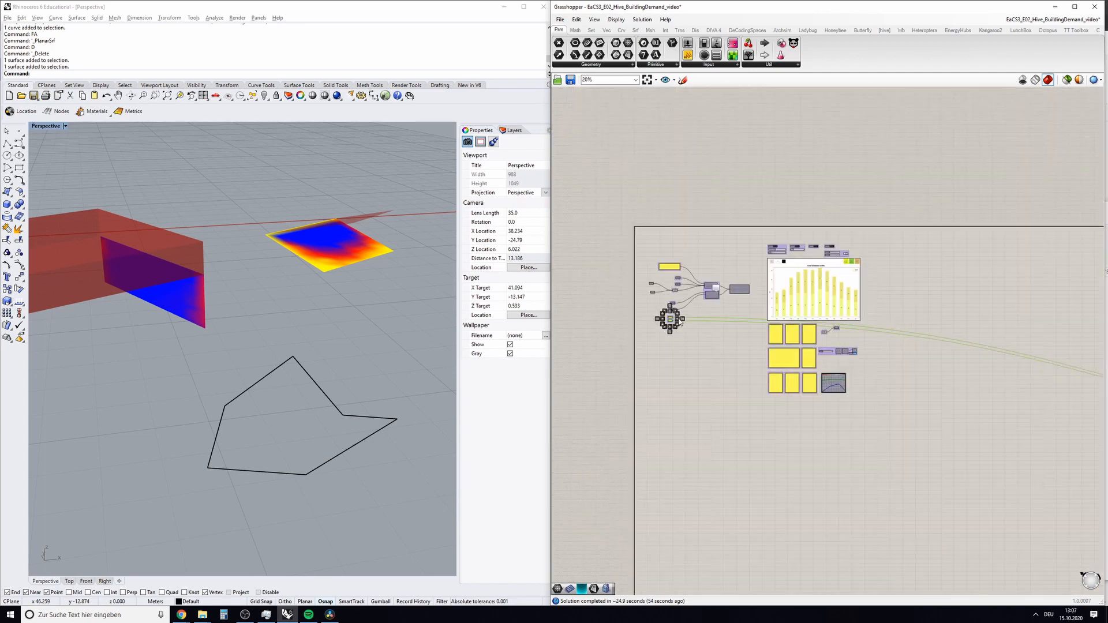
pyautogui.scroll(14, 846, 344)
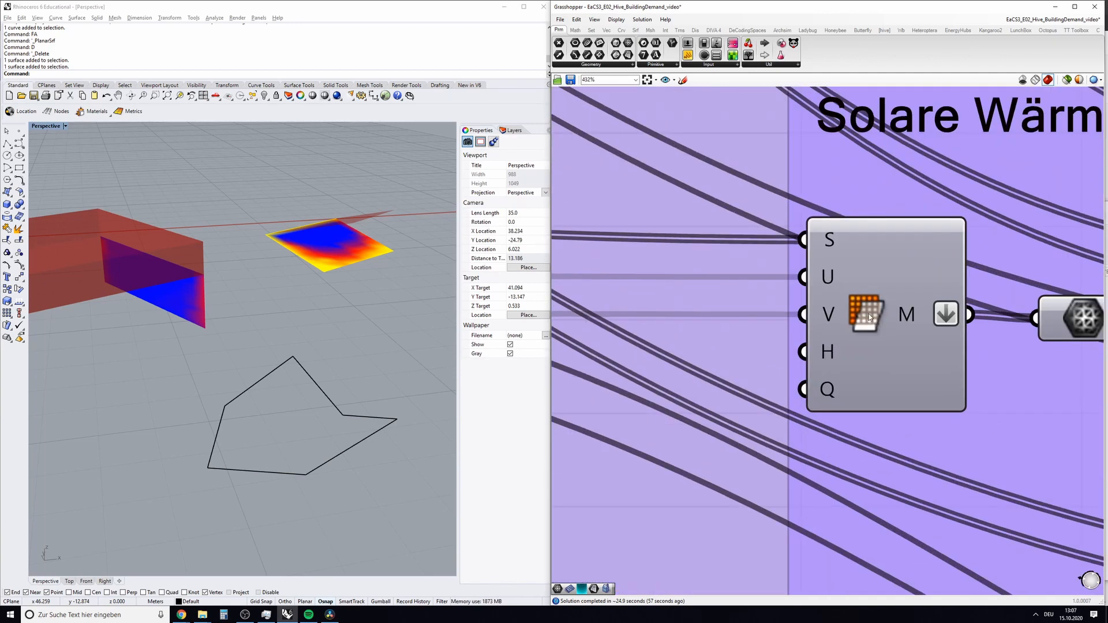
# Copy the Mesh Surface component and place the copy beside the window discretisation panels
pyautogui.click(869, 317)
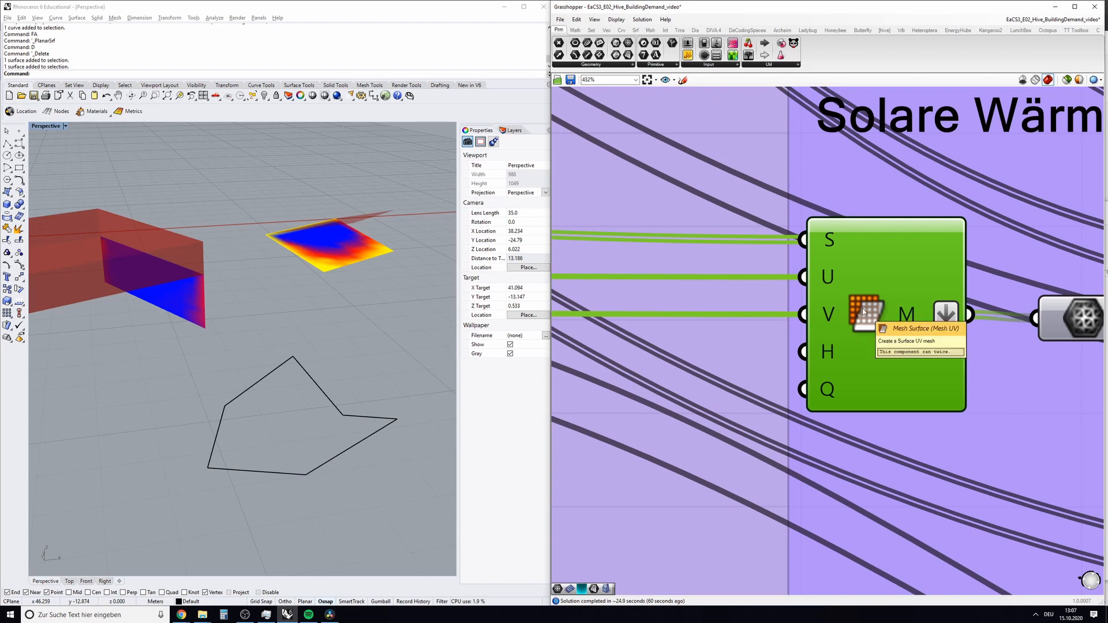
pyautogui.scroll(-10, 872, 305)
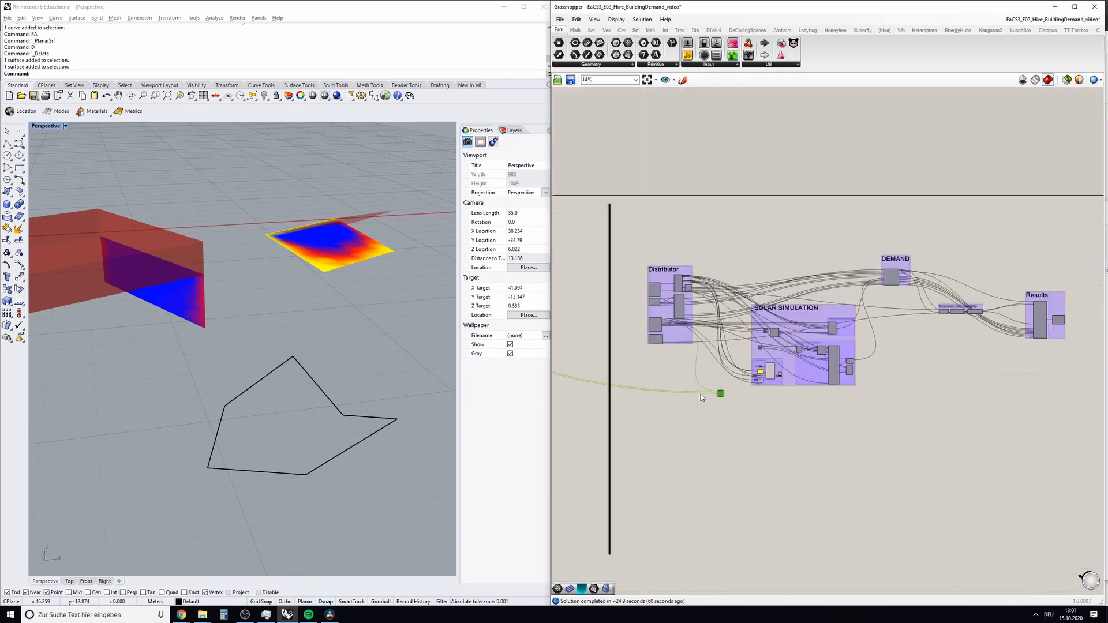
pyautogui.scroll(-5, 700, 393)
pyautogui.moveTo(587, 373); pyautogui.dragTo(947, 352, button='right')
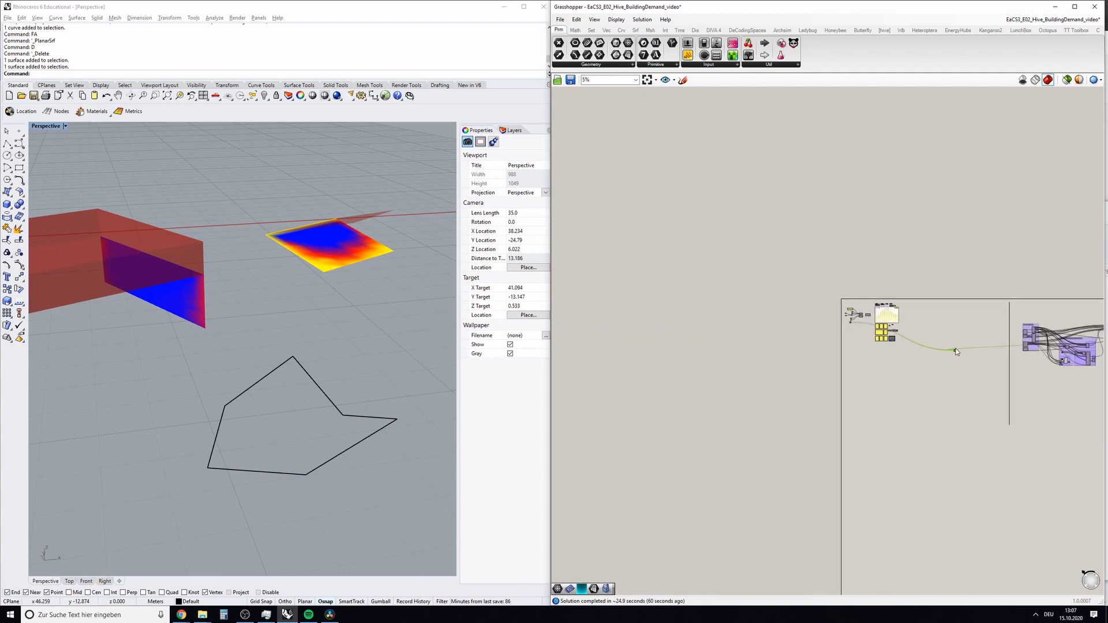
pyautogui.scroll(3, 946, 352)
pyautogui.scroll(12, 835, 337)
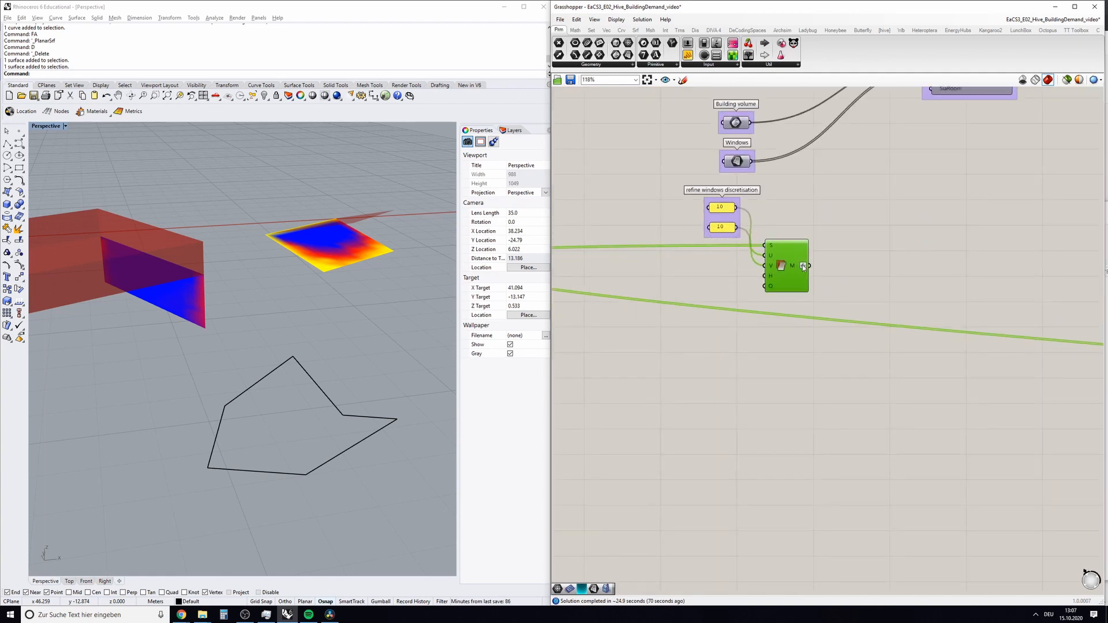
# Add a Surface parameter below the discretisation panels and reference the irregular planar surface on the ground in it
pyautogui.moveTo(334, 394)
pyautogui.mouseDown(button='right')
pyautogui.moveTo(346, 374)
pyautogui.moveTo(354, 391)
pyautogui.mouseUp(button='right')
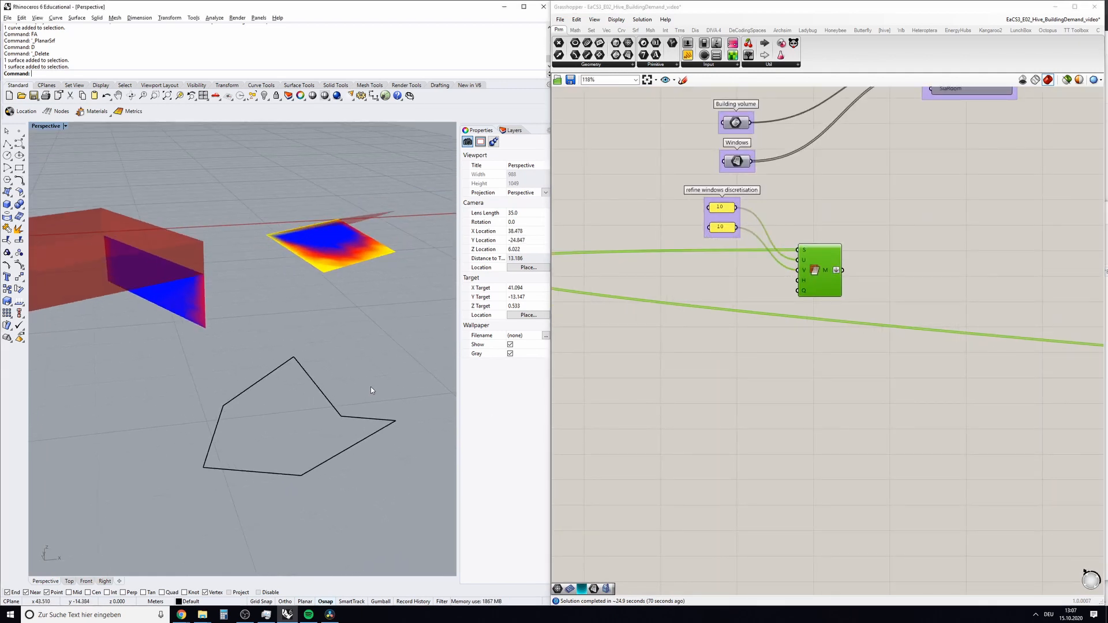
pyautogui.click(339, 414)
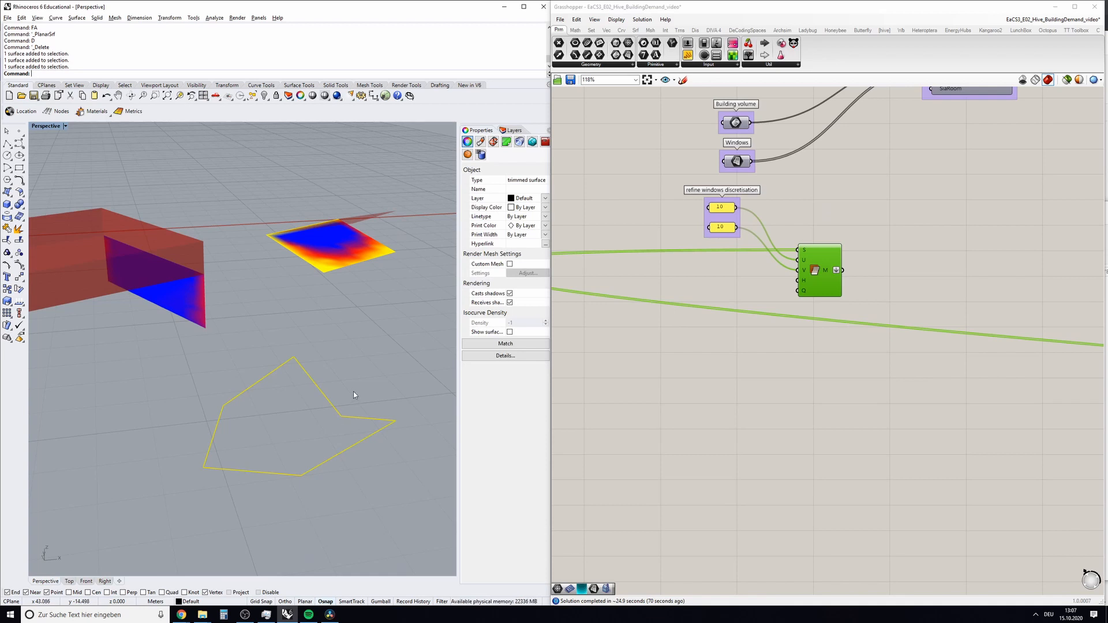
pyautogui.click(354, 391)
pyautogui.doubleClick(696, 358)
pyautogui.write('srf')
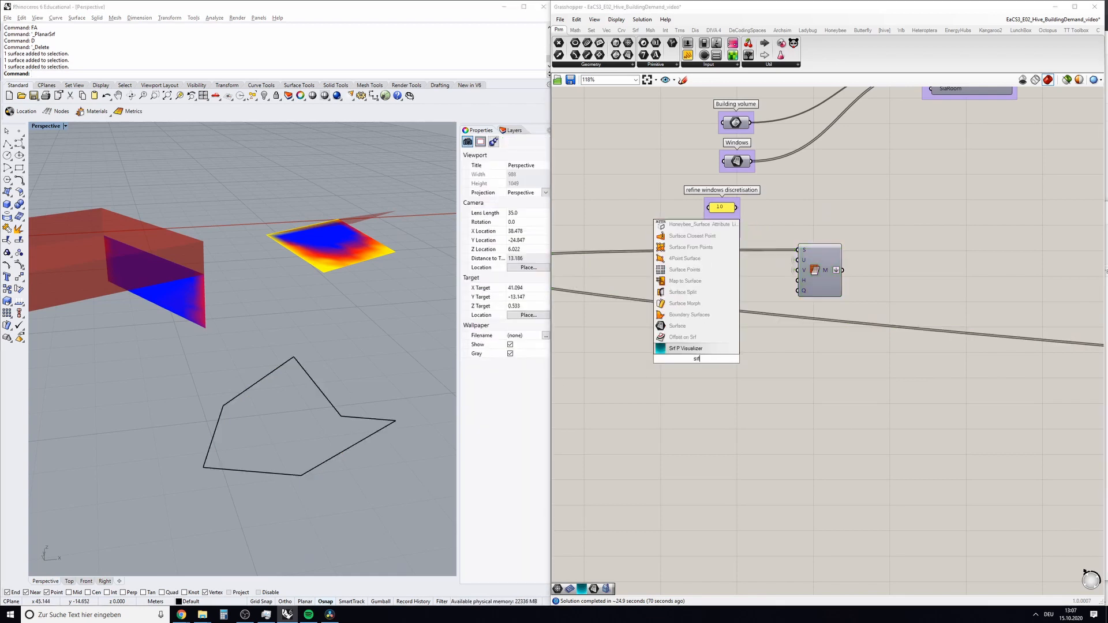
pyautogui.press('Up')
pyautogui.press('Return')
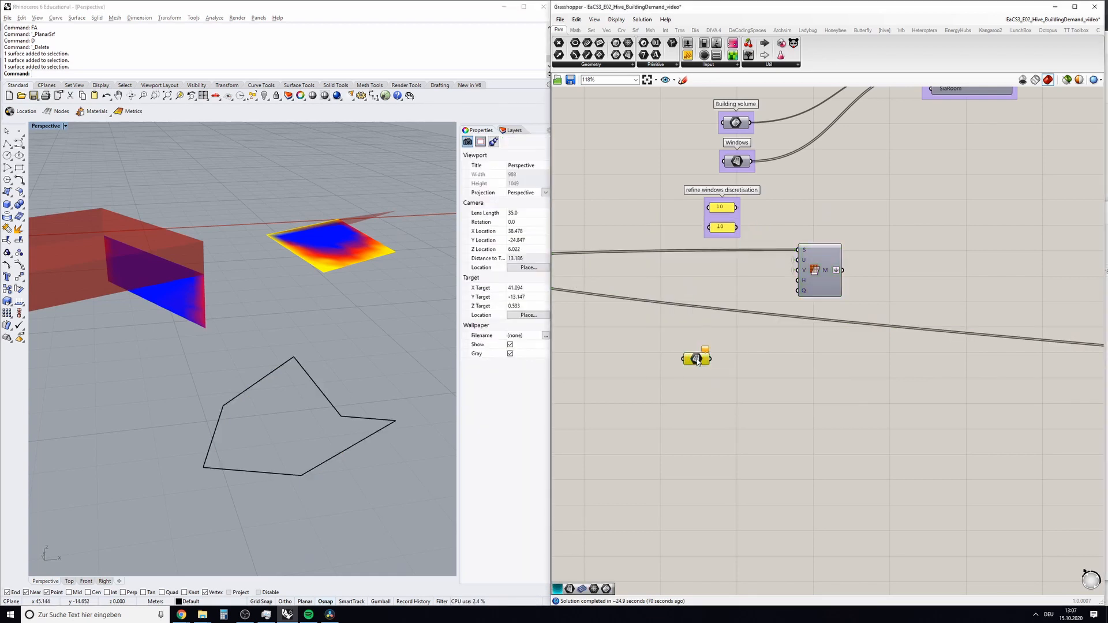
pyautogui.rightClick(696, 359)
pyautogui.click(744, 469)
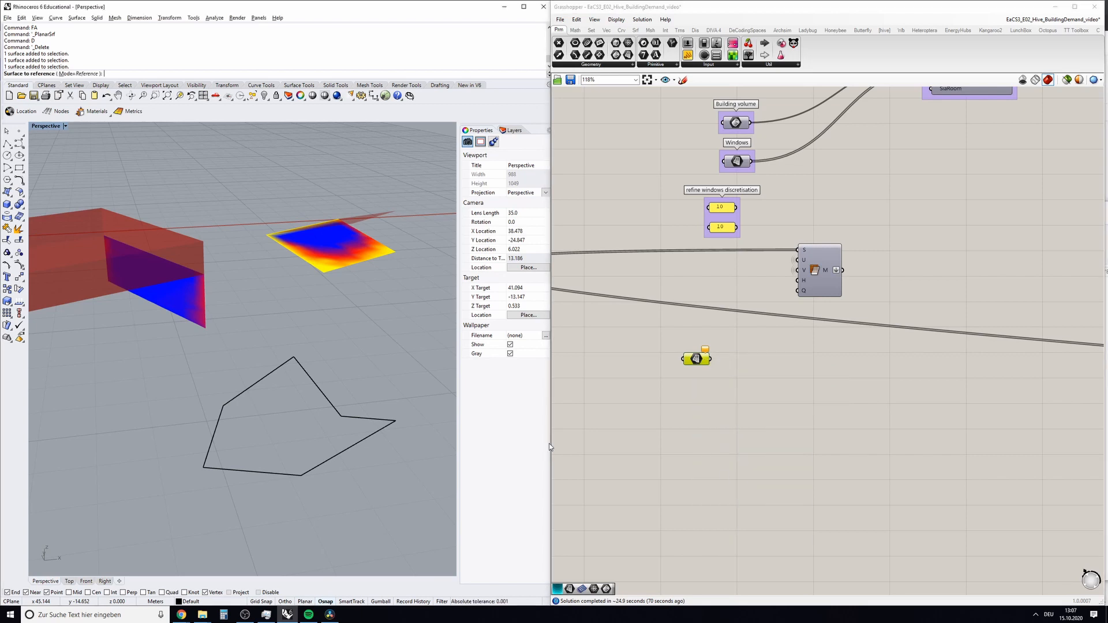
pyautogui.click(364, 420)
# Connect the Surface parameter to the copied Mesh Surface's S input and feed its M output into a new Mesh parameter
pyautogui.moveTo(710, 359); pyautogui.dragTo(804, 254)
pyautogui.doubleClick(896, 273)
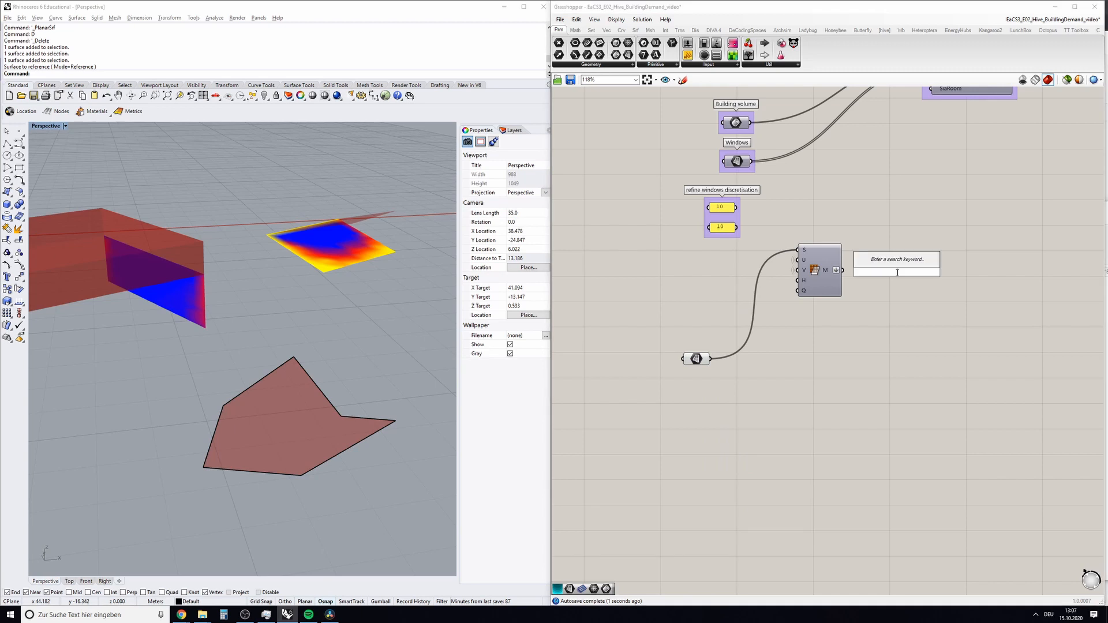
pyautogui.write('mesh')
pyautogui.press('Return')
pyautogui.moveTo(844, 270); pyautogui.dragTo(881, 279)
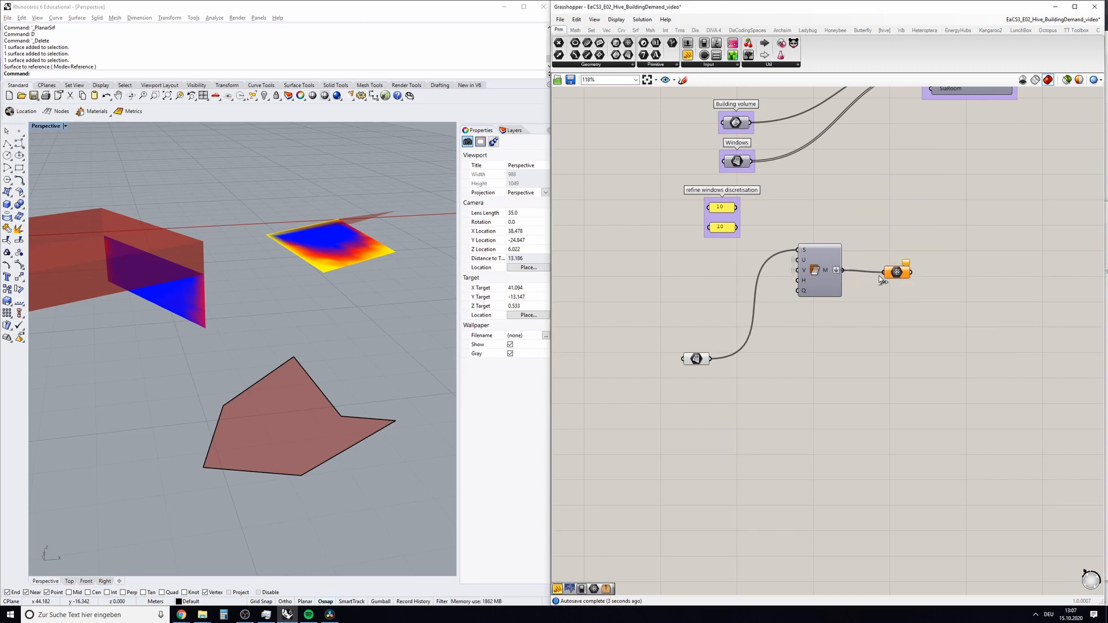
# Turn off the Surface parameter's preview and show the mesh edges of the irregular surface's mesh
pyautogui.moveTo(666, 348); pyautogui.dragTo(717, 372)
pyautogui.rightClick(688, 311)
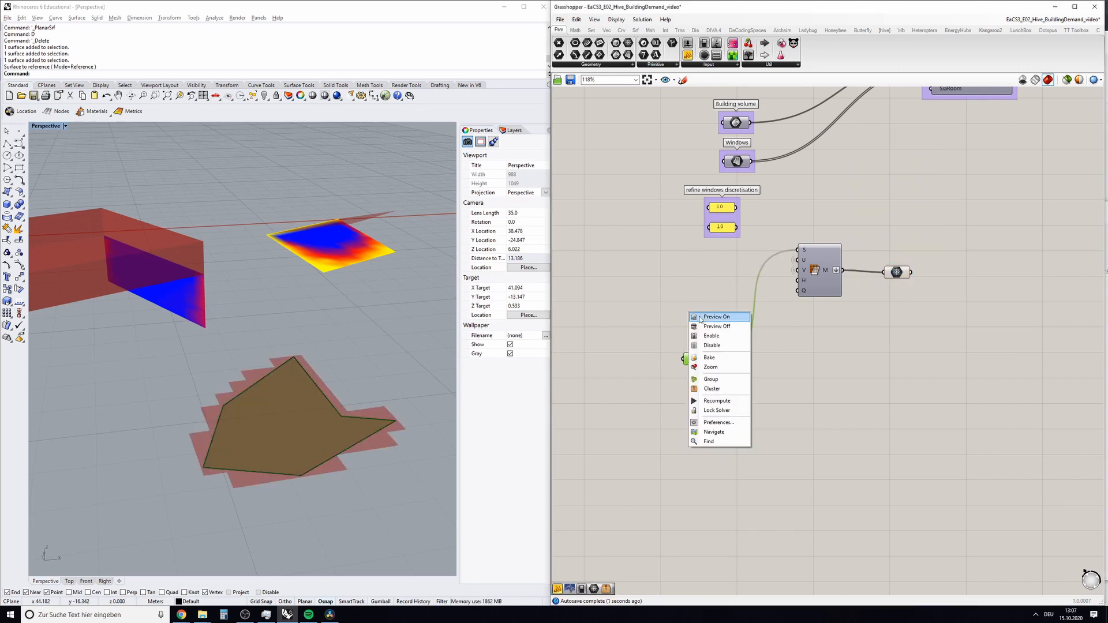
pyautogui.click(703, 327)
pyautogui.rightClick(904, 276)
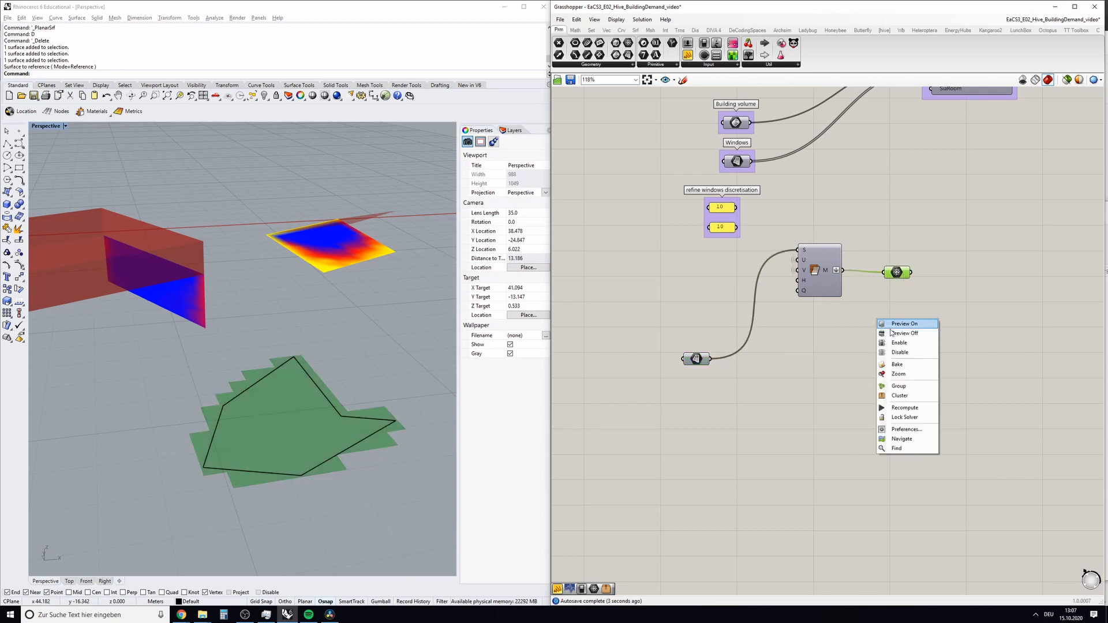
pyautogui.moveTo(355, 371)
pyautogui.mouseDown(button='right')
pyautogui.moveTo(288, 384)
pyautogui.moveTo(344, 379)
pyautogui.mouseUp(button='right')
pyautogui.click(888, 323)
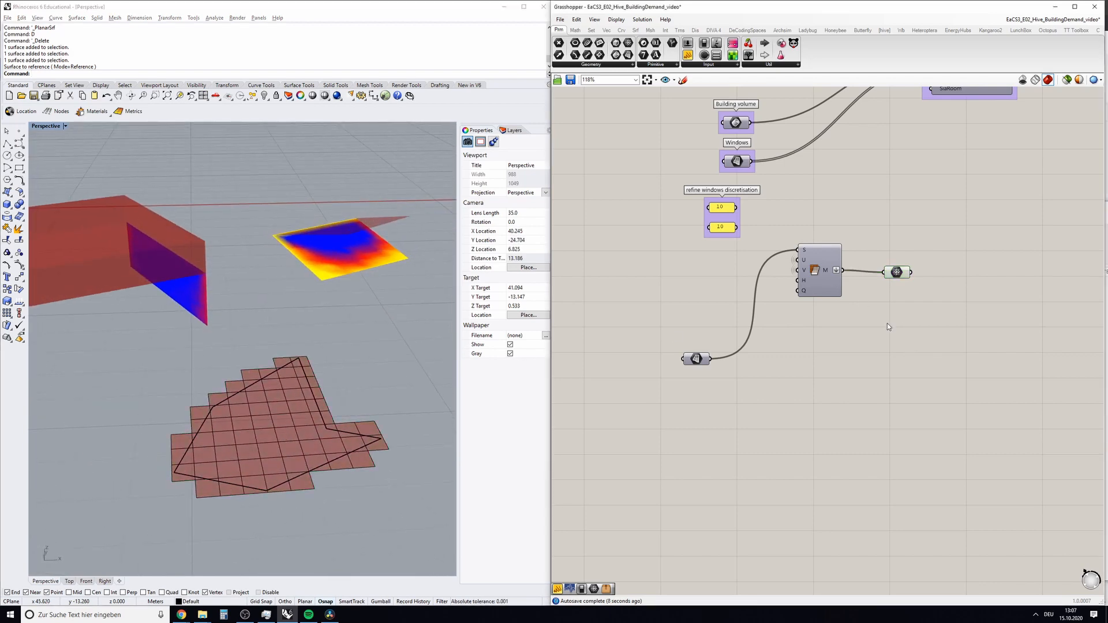
# Bake the Building volume Brep into the Rhino model
pyautogui.moveTo(863, 264); pyautogui.dragTo(876, 298, button='right')
pyautogui.moveTo(244, 326); pyautogui.dragTo(301, 289, button='right')
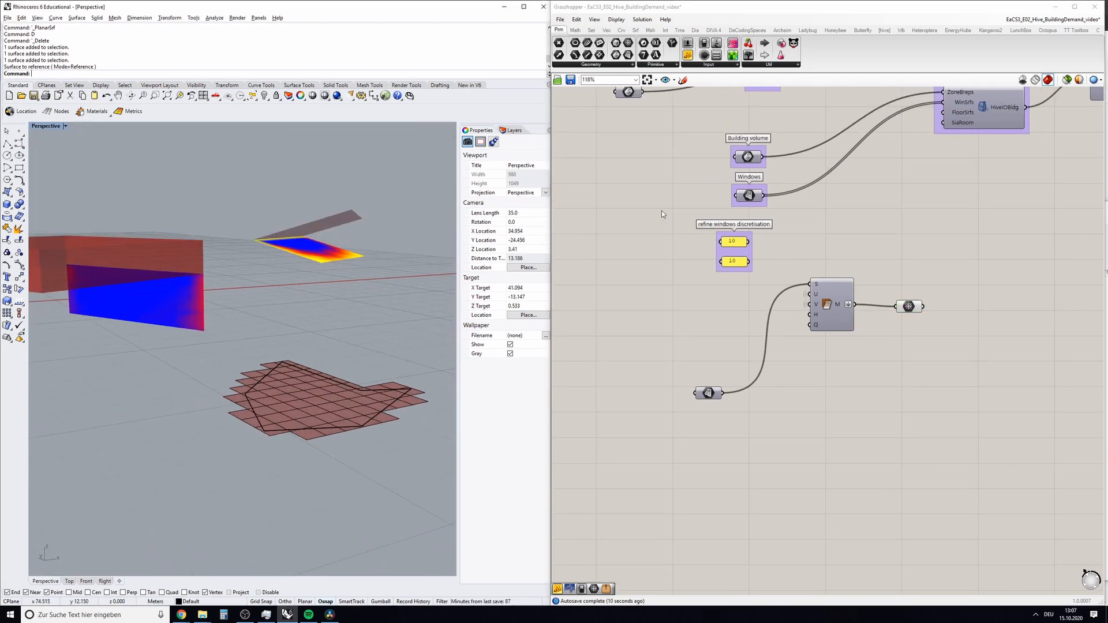
pyautogui.moveTo(774, 213); pyautogui.dragTo(746, 247, button='right')
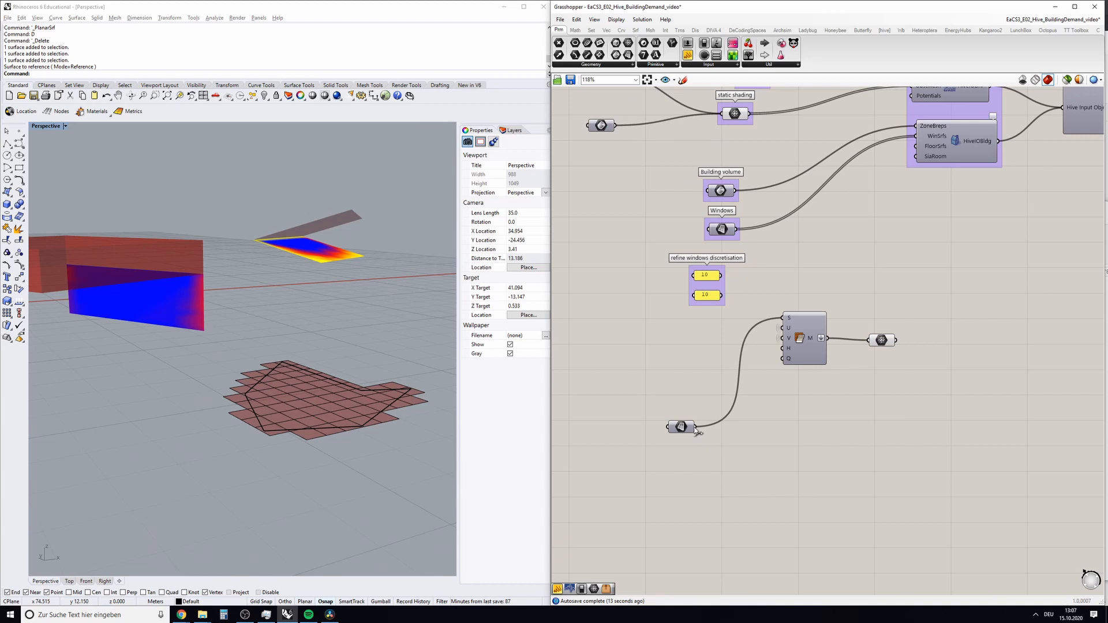
pyautogui.moveTo(305, 286); pyautogui.dragTo(312, 318, button='right')
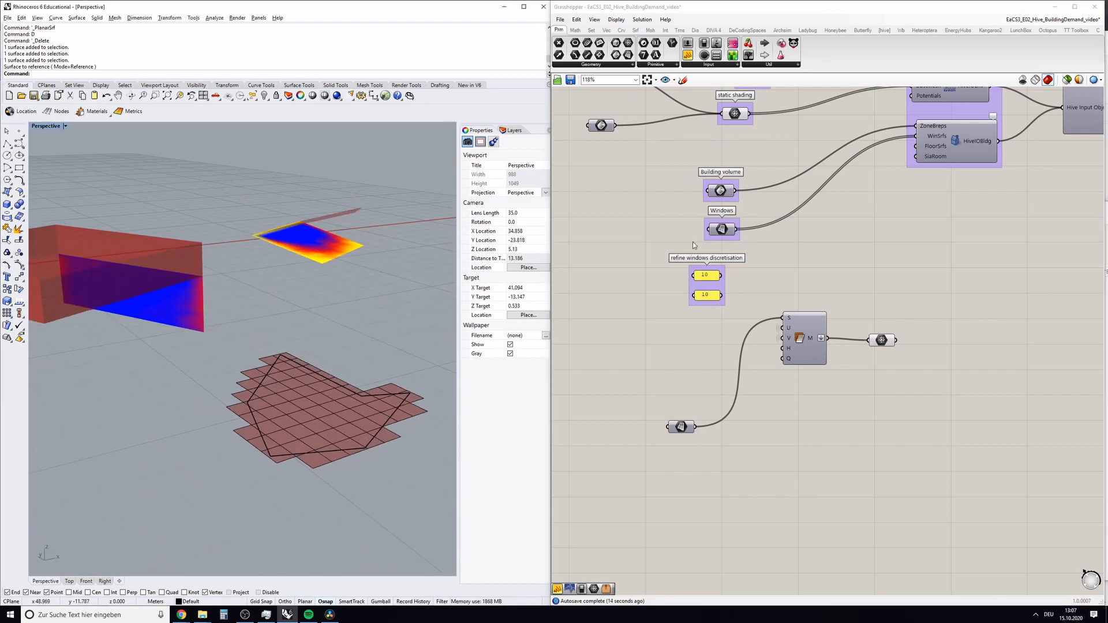
pyautogui.rightClick(721, 202)
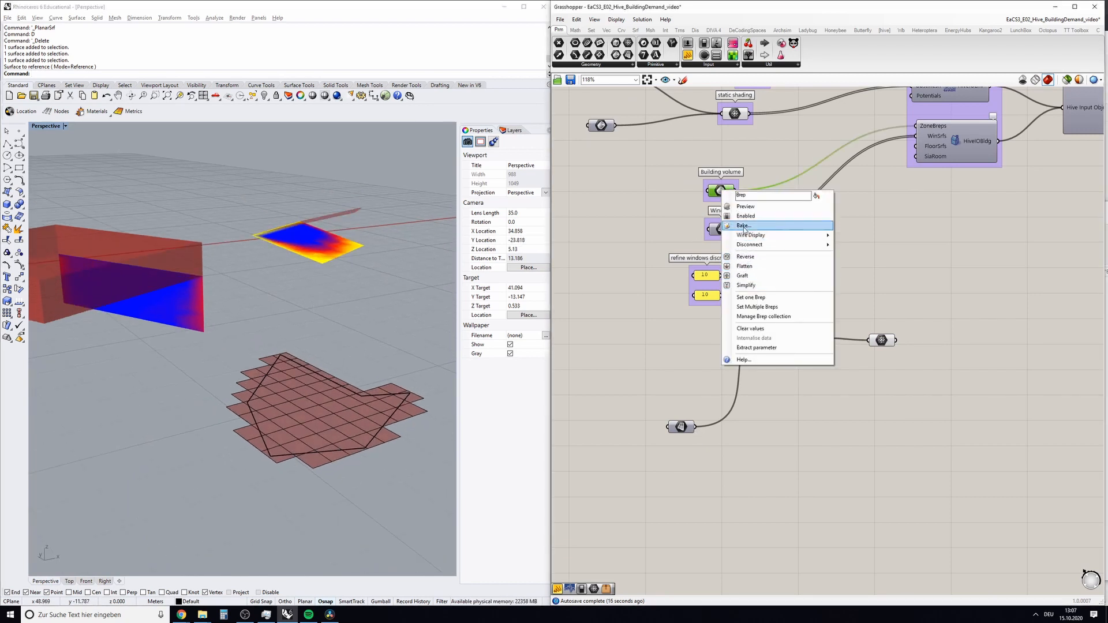
pyautogui.click(744, 230)
pyautogui.click(751, 309)
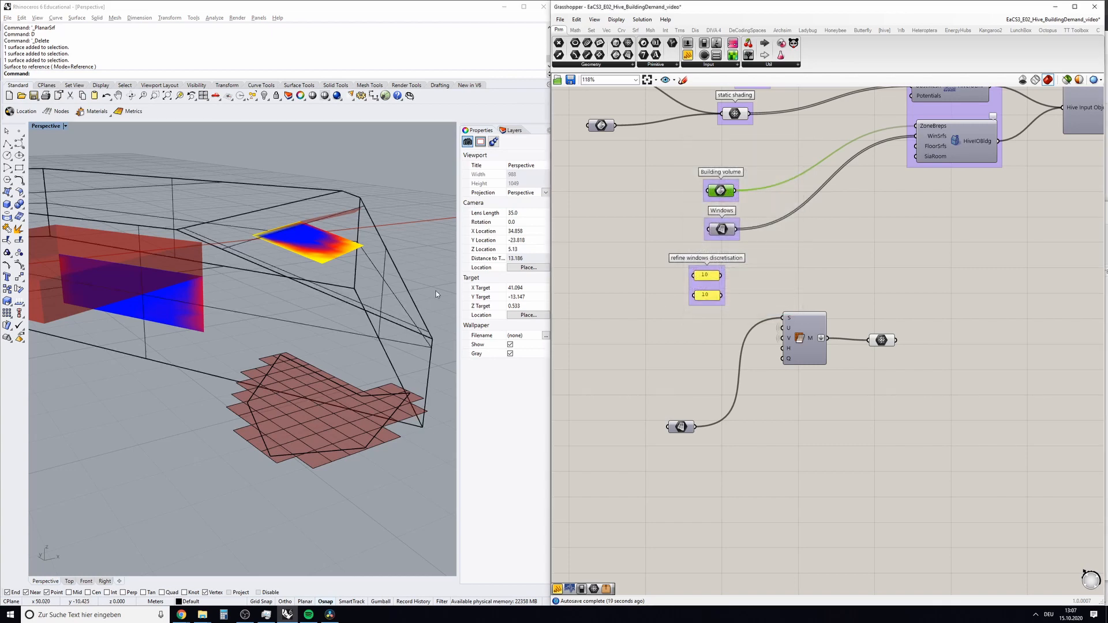
# Set the perspective viewport to Shaded display and align the construction plane to the baked building's front facade
pyautogui.click(304, 330)
pyautogui.click(185, 403)
pyautogui.hotkey('ctrl', 'alt', 's')
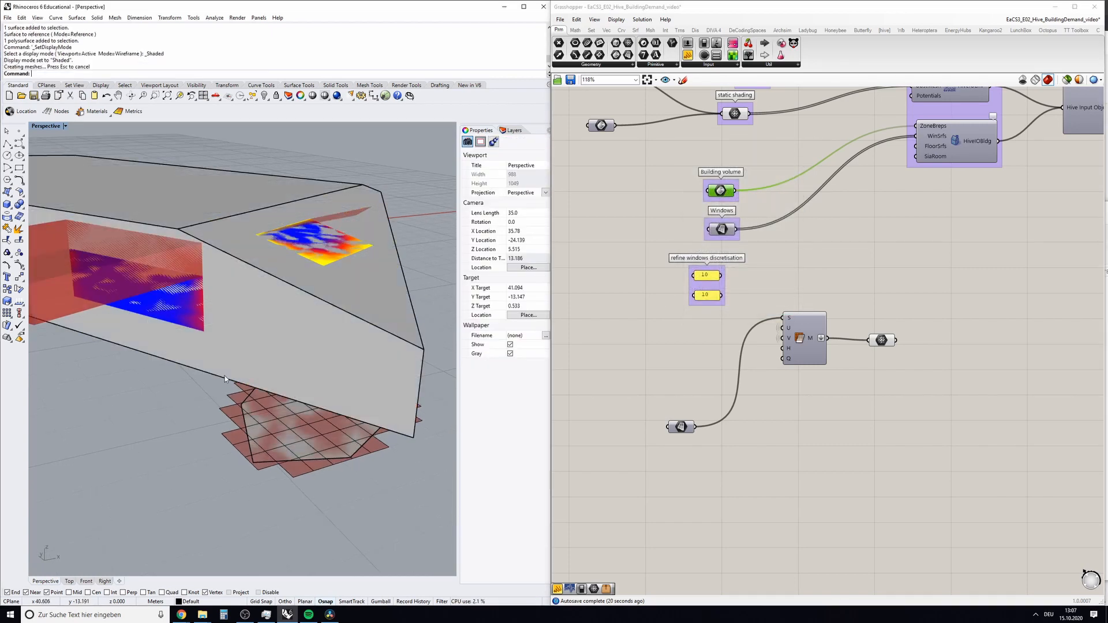
pyautogui.write('co')
pyautogui.press('Return')
pyautogui.click(238, 356)
# Draw a closed irregular six-point polyline on the front facade of the baked building
pyautogui.write('a')
pyautogui.press('Return')
pyautogui.click(233, 339)
pyautogui.click(248, 296)
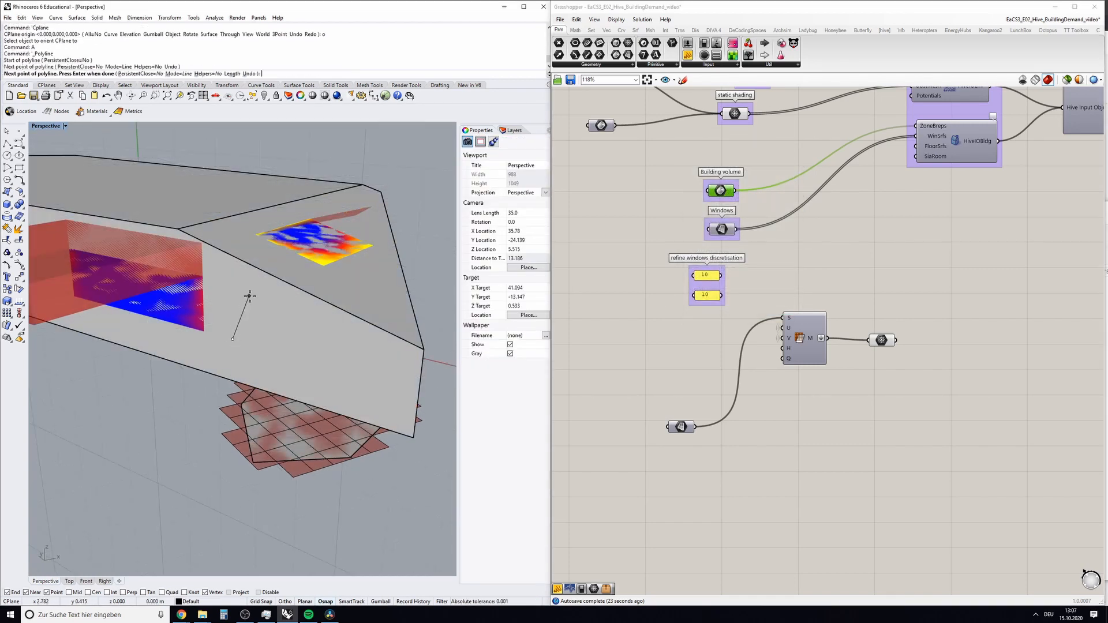
pyautogui.click(285, 335)
pyautogui.click(341, 325)
pyautogui.click(334, 377)
pyautogui.click(266, 368)
pyautogui.write('c')
pyautogui.press('Return')
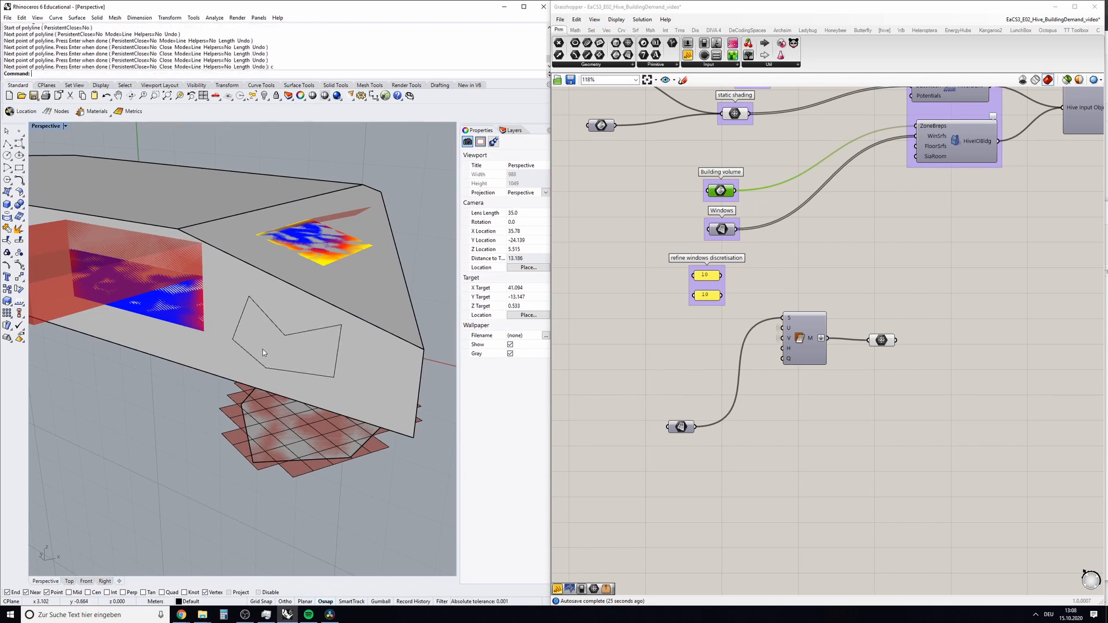
pyautogui.write('a')
pyautogui.press('Return')
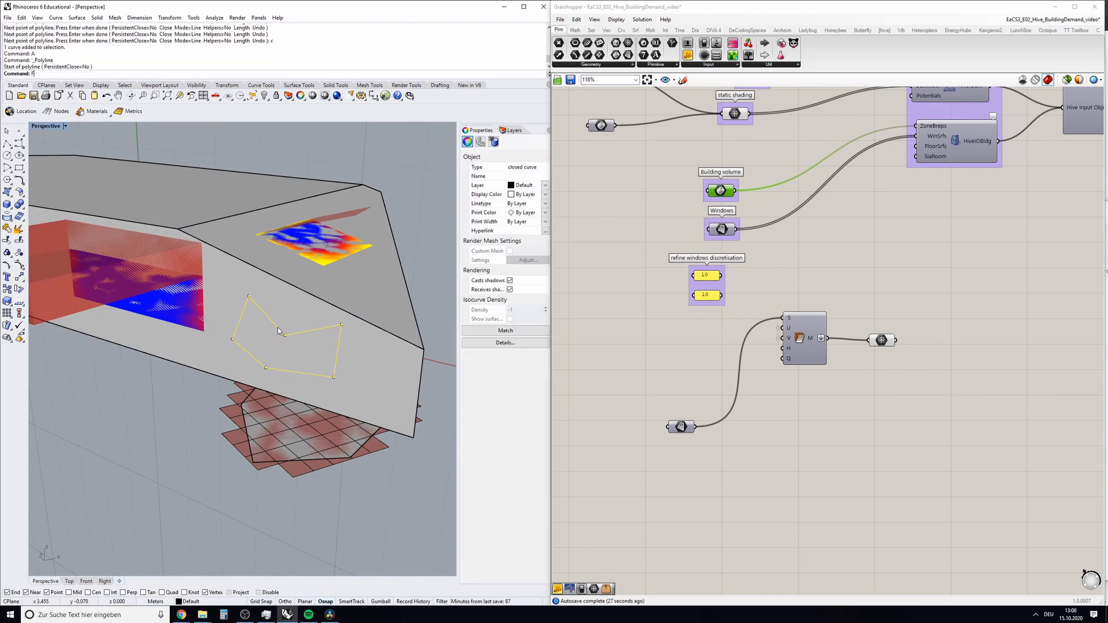
pyautogui.press('Escape')
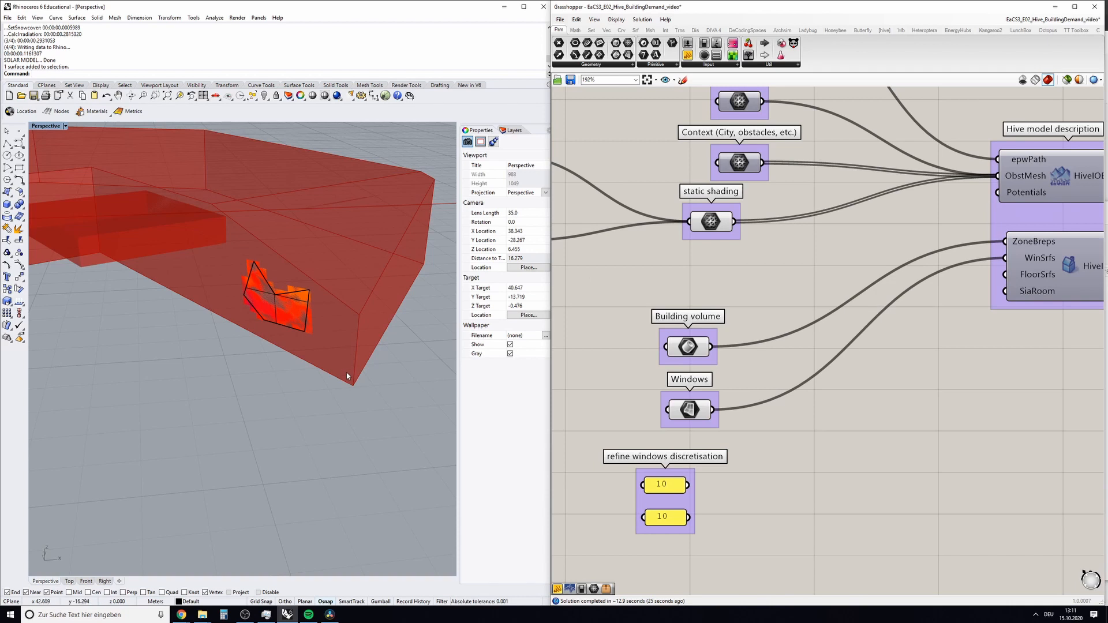
# Examine the irradiation mesh on the irregular facade window up close and select the window surface
pyautogui.keyDown('shift'); pyautogui.moveTo(347, 375); pyautogui.dragTo(340, 356, button='right'); pyautogui.keyUp('shift')
pyautogui.scroll(5, 276, 281)
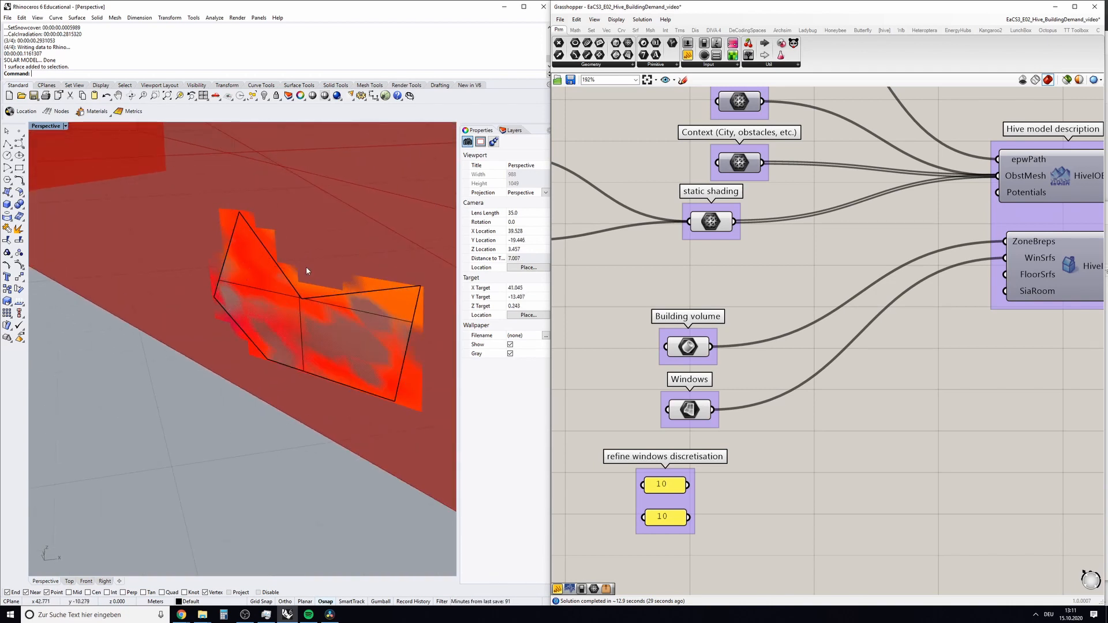
pyautogui.scroll(-5, 343, 280)
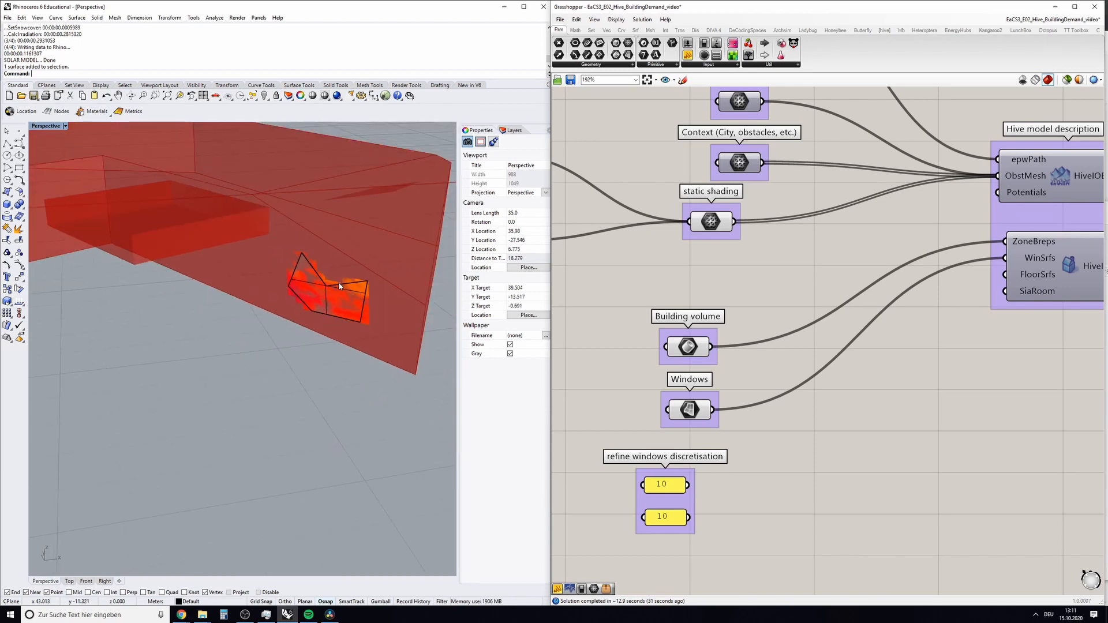
pyautogui.click(339, 286)
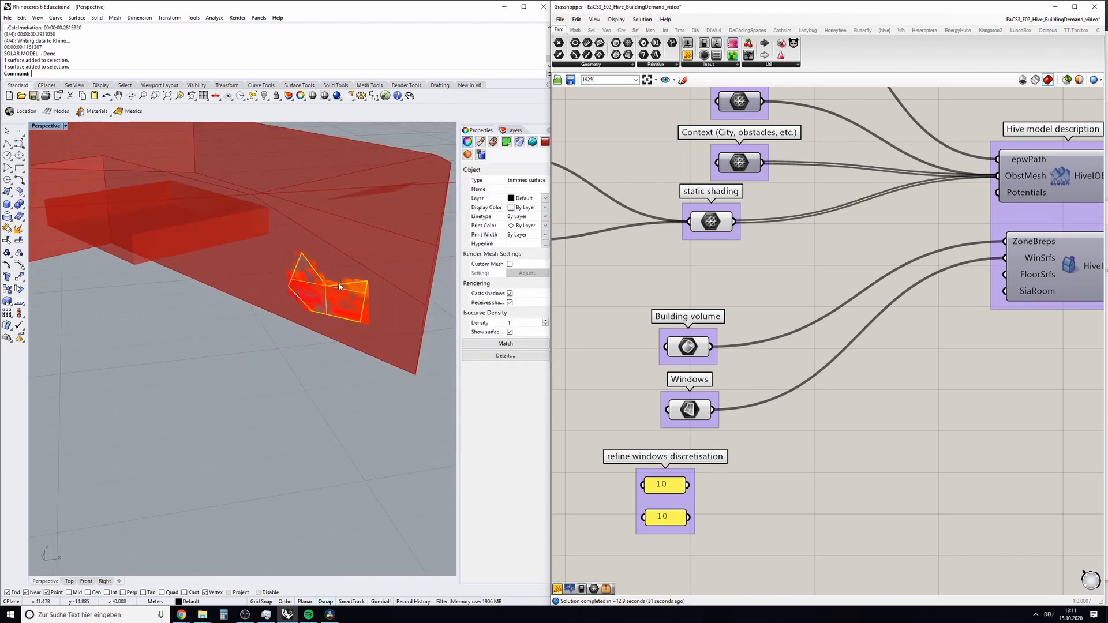
# Locate the Mesh Surface component in the Solare Wärmeeinträge (shaded) group and examine its inputs
pyautogui.click(668, 487)
pyautogui.scroll(-10, 668, 486)
pyautogui.moveTo(936, 470); pyautogui.dragTo(992, 257, button='right')
pyautogui.rightClick(972, 351)
pyautogui.moveTo(884, 464); pyautogui.dragTo(763, 427, button='right')
pyautogui.scroll(2, 941, 369)
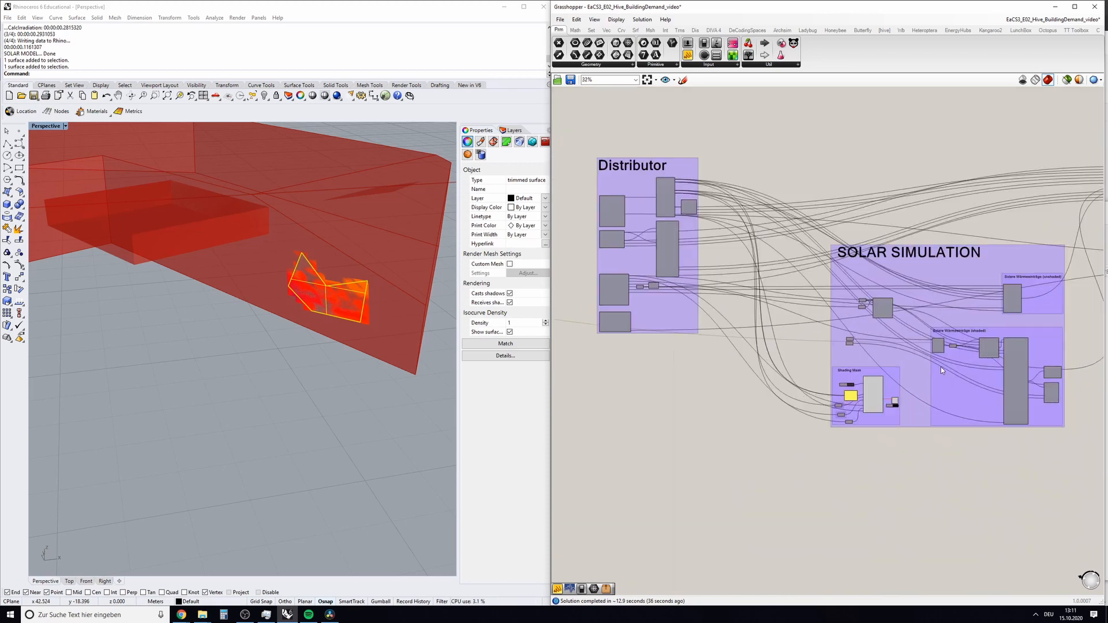
pyautogui.scroll(8, 941, 369)
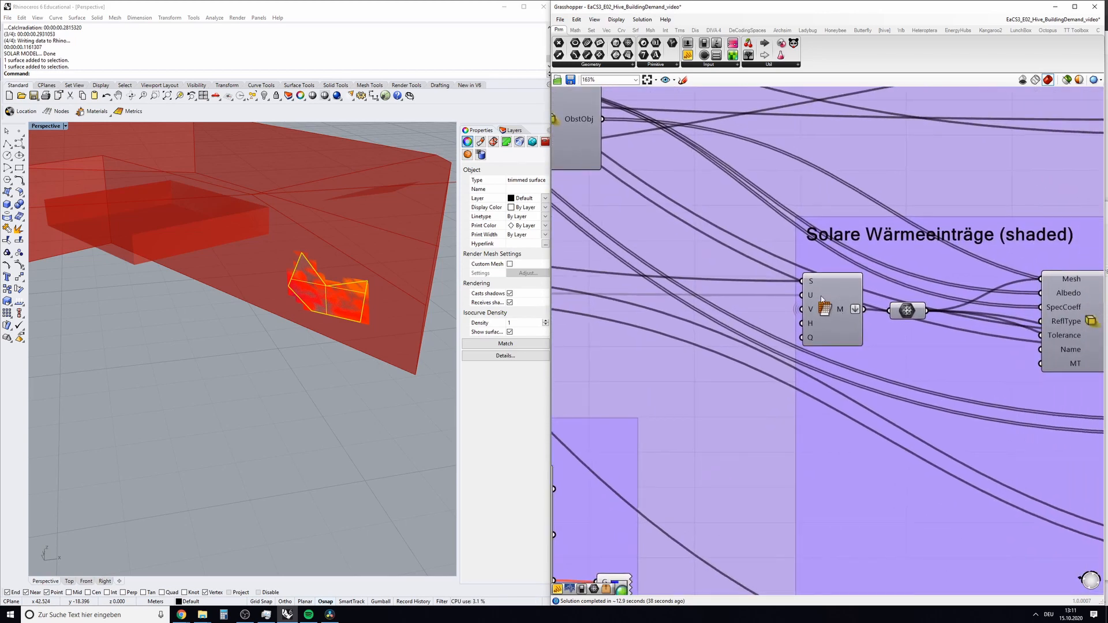
pyautogui.moveTo(822, 299); pyautogui.dragTo(768, 286, button='right')
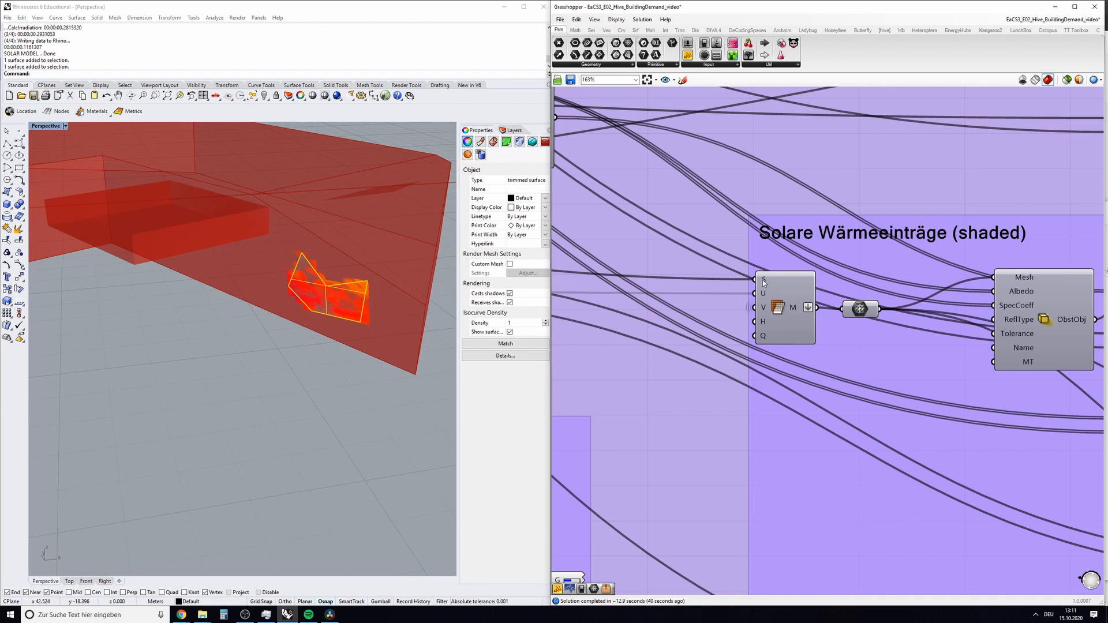
# Reposition the Mesh Surface component in the Solare Wärmeeinträge (shaded) group and line up the mesh parameter with its M output
pyautogui.moveTo(771, 295); pyautogui.dragTo(774, 296)
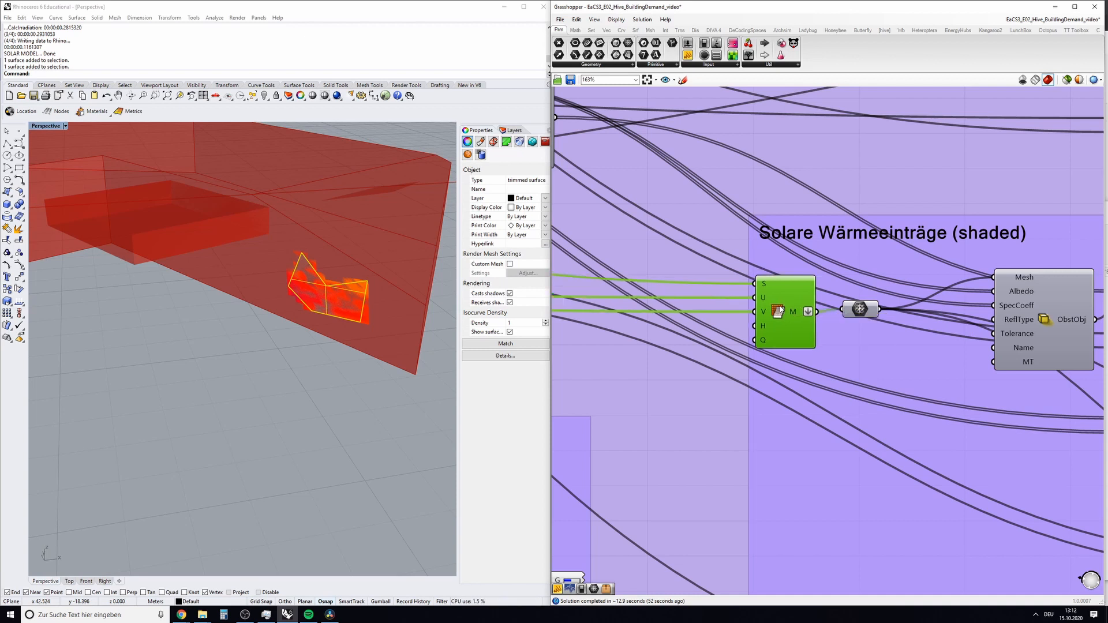
pyautogui.moveTo(784, 305); pyautogui.dragTo(767, 319)
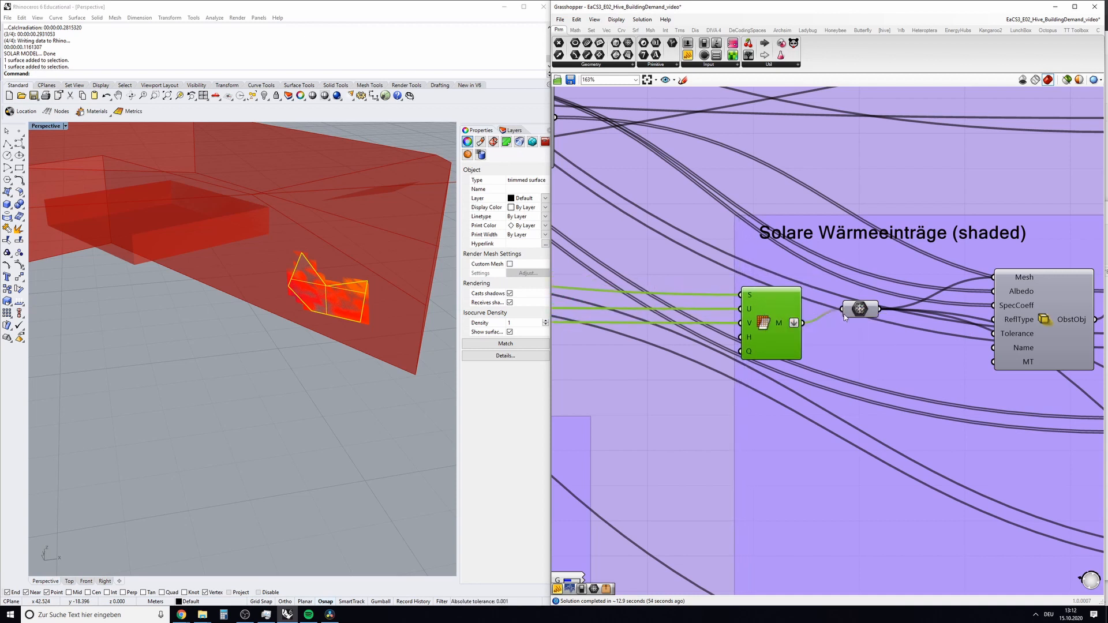
pyautogui.moveTo(862, 311); pyautogui.dragTo(855, 325)
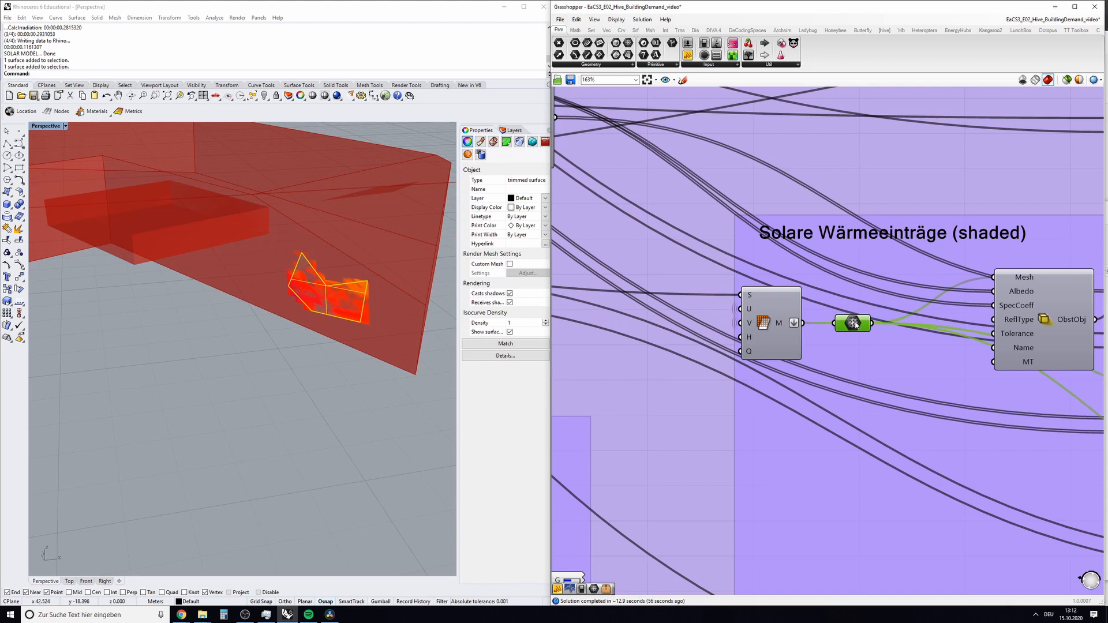
# Locate the Hive model description group and examine its connected inputs and the refine windows discretisation panels
pyautogui.moveTo(732, 331); pyautogui.dragTo(751, 326, button='right')
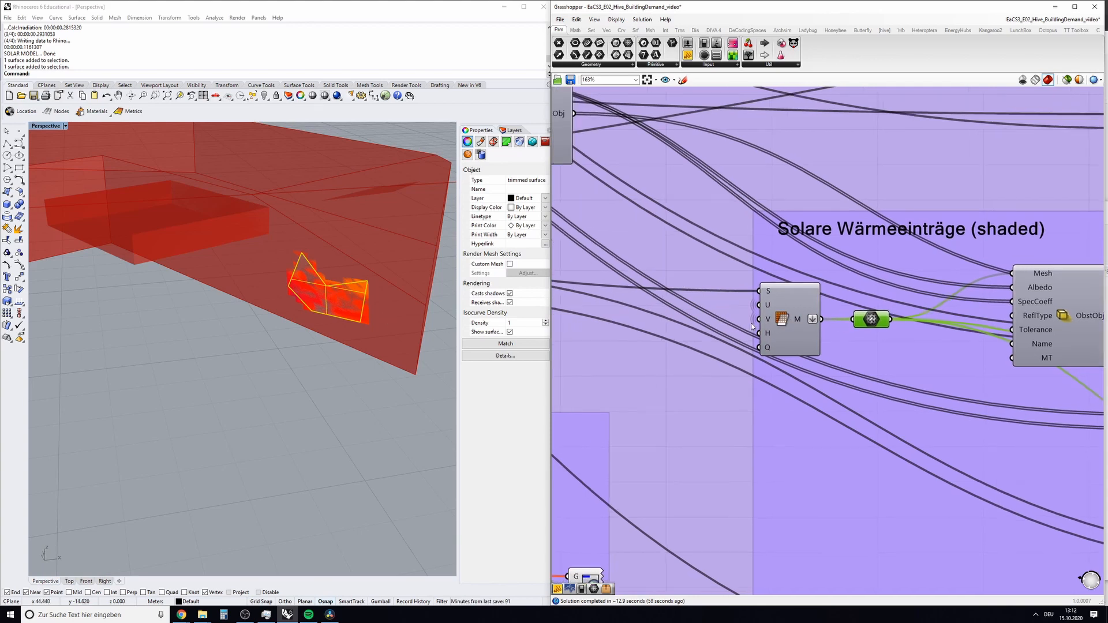
pyautogui.scroll(-10, 751, 327)
pyautogui.scroll(3, 785, 239)
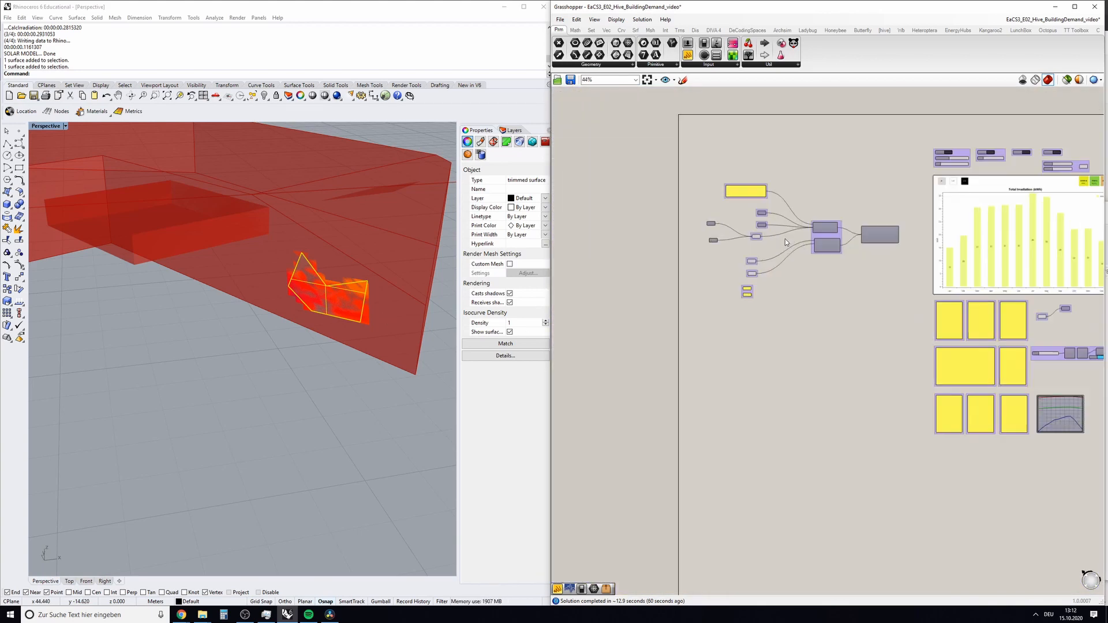
pyautogui.scroll(5, 785, 239)
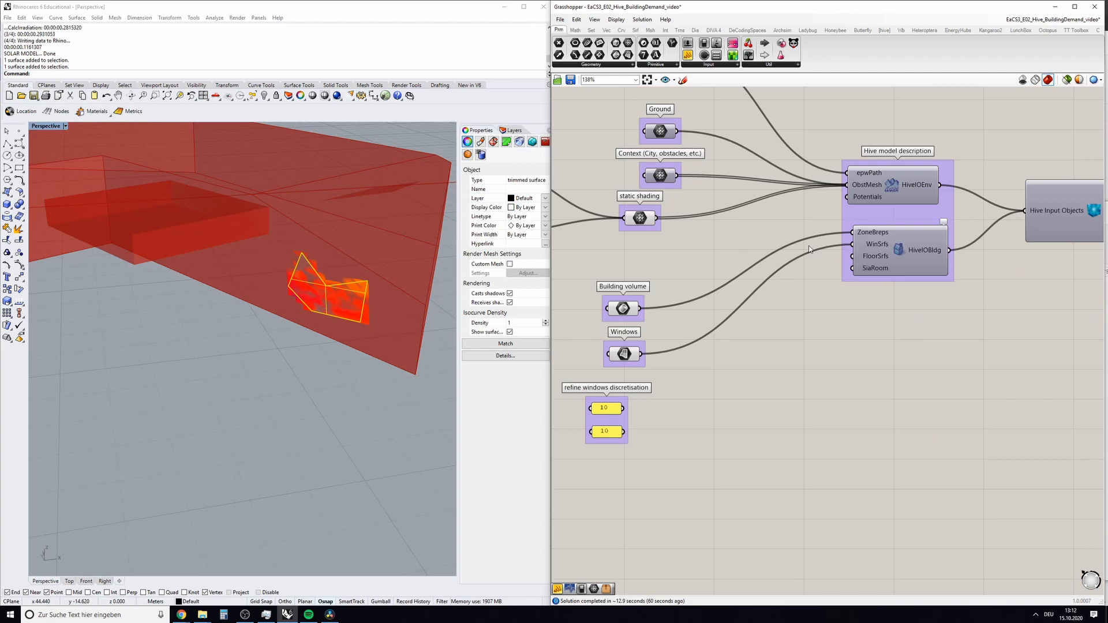
pyautogui.moveTo(809, 246); pyautogui.dragTo(784, 285, button='right')
pyautogui.scroll(-2, 784, 285)
pyautogui.moveTo(922, 308); pyautogui.dragTo(907, 346, button='right')
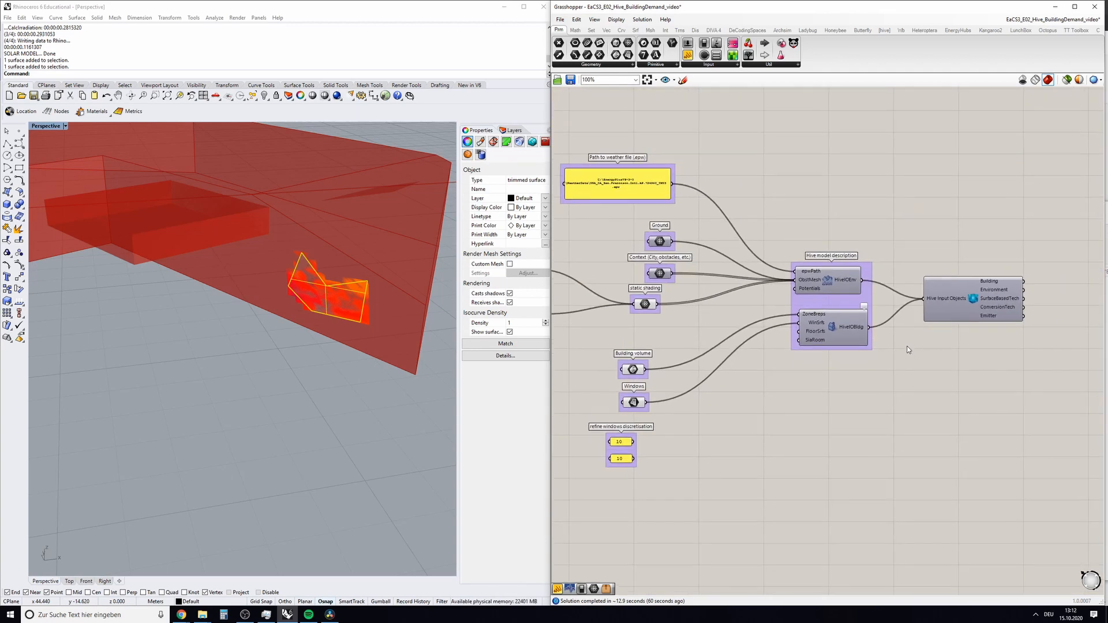